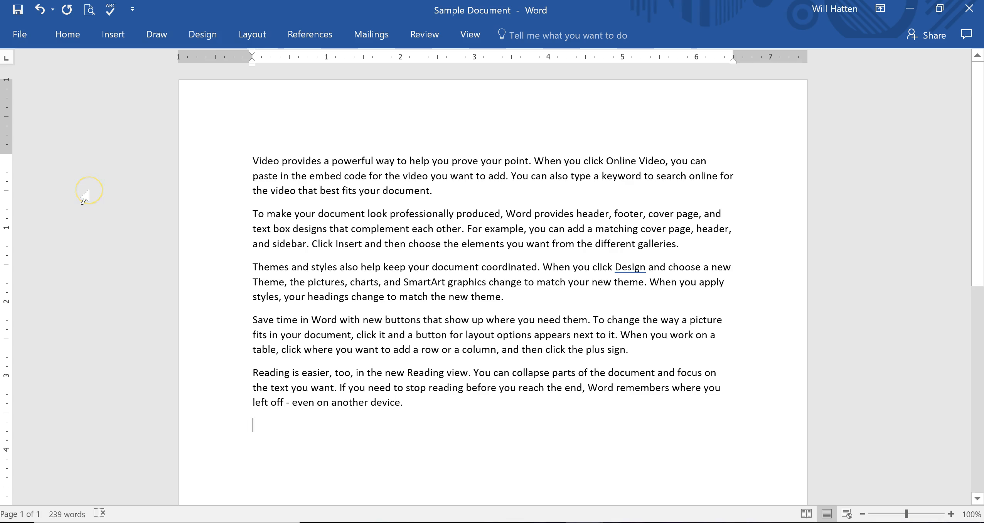
# - Delete the last paragraph, beginning "Reading is easier", and undo the deletion
pyautogui.click(198, 133)
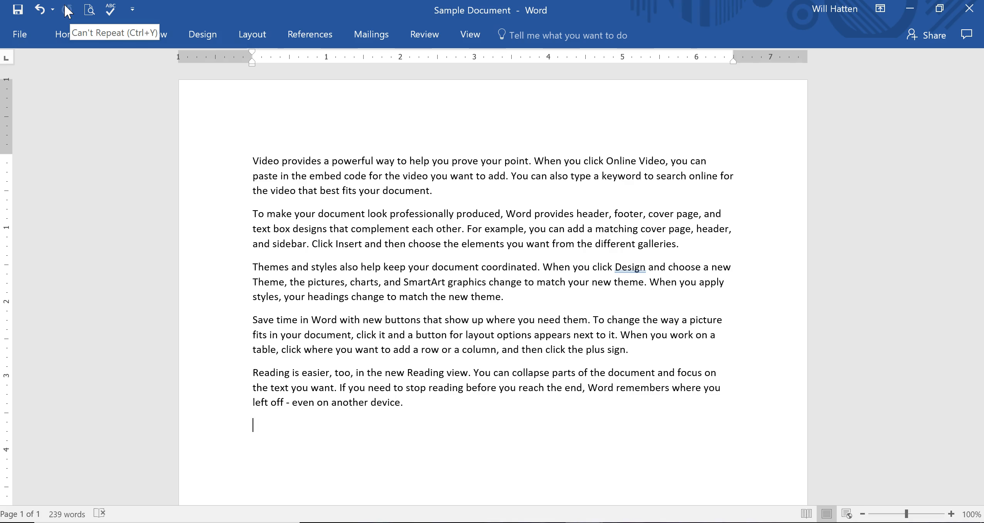
pyautogui.moveTo(491, 403); pyautogui.dragTo(238, 370)
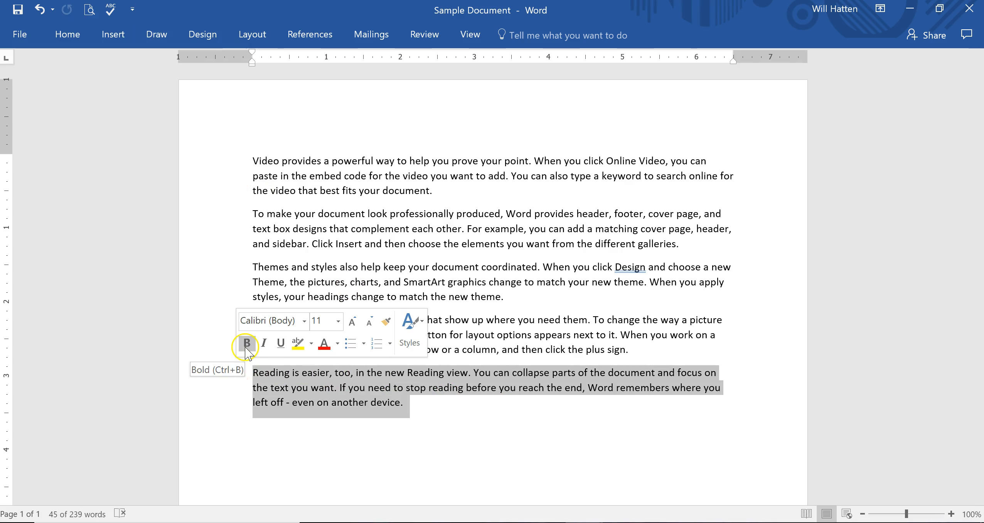
pyautogui.press('Delete')
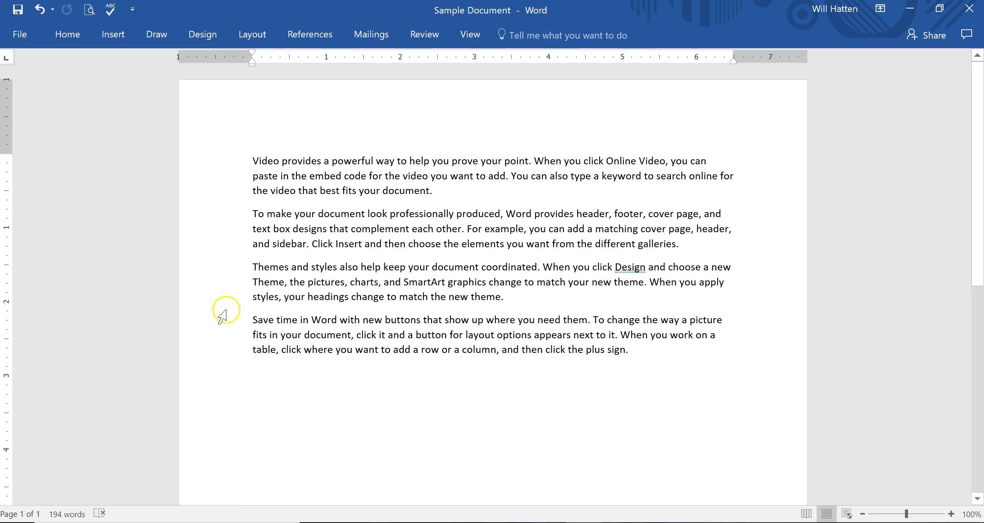
pyautogui.click(40, 9)
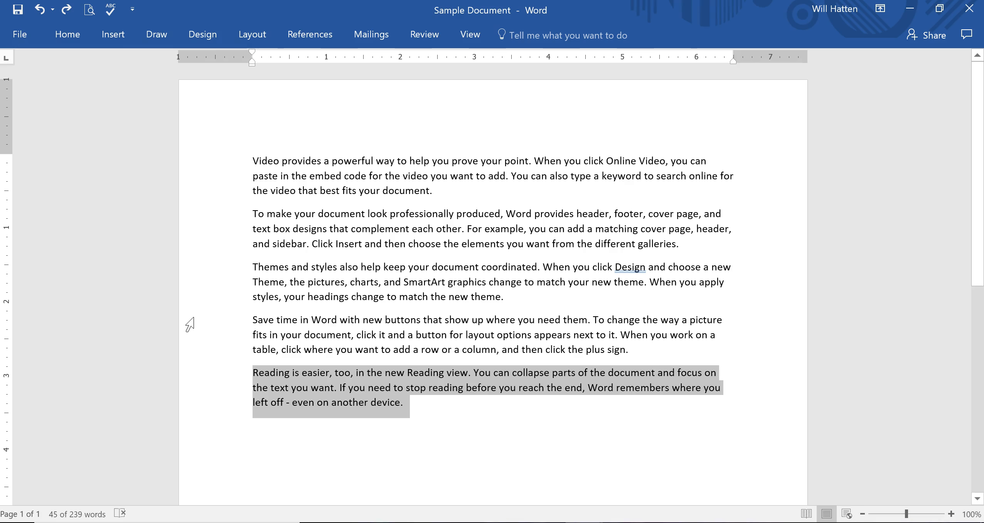
pyautogui.click(433, 405)
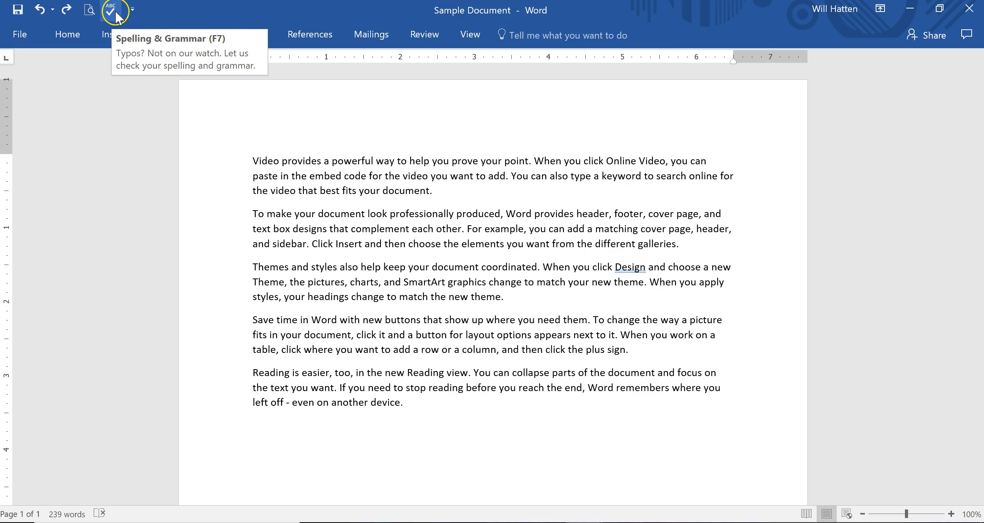
pyautogui.click(132, 10)
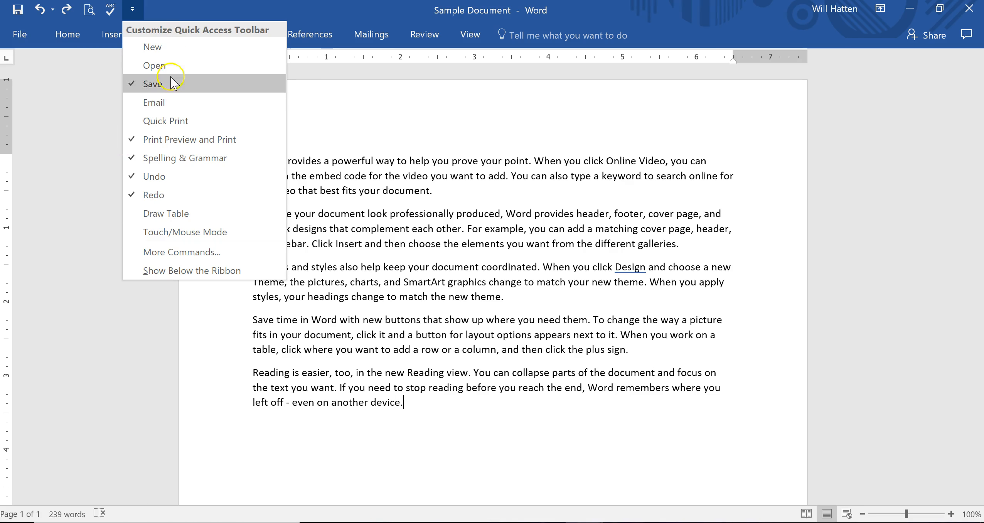
pyautogui.click(133, 10)
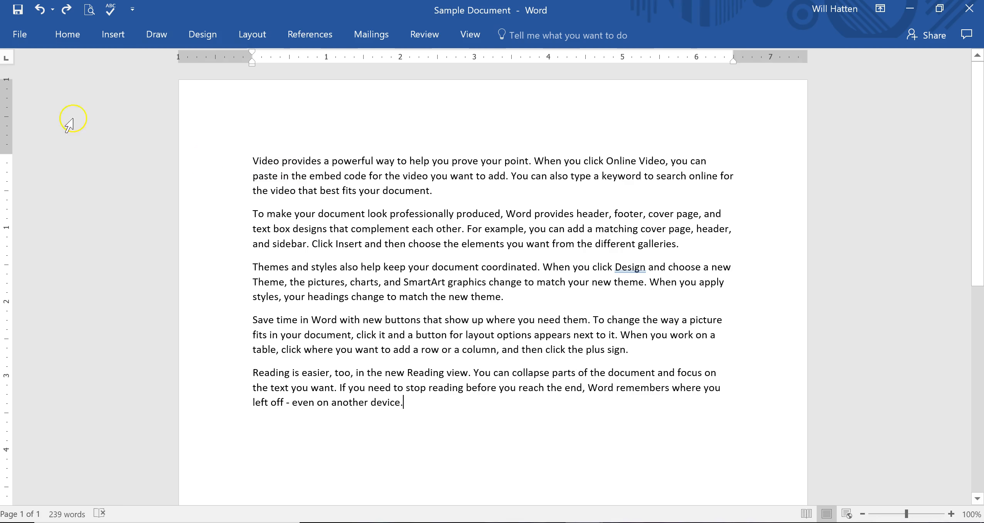
# - Pin the ribbon so the Home commands stay permanently displayed above the document
pyautogui.click(68, 36)
pyautogui.click(67, 36)
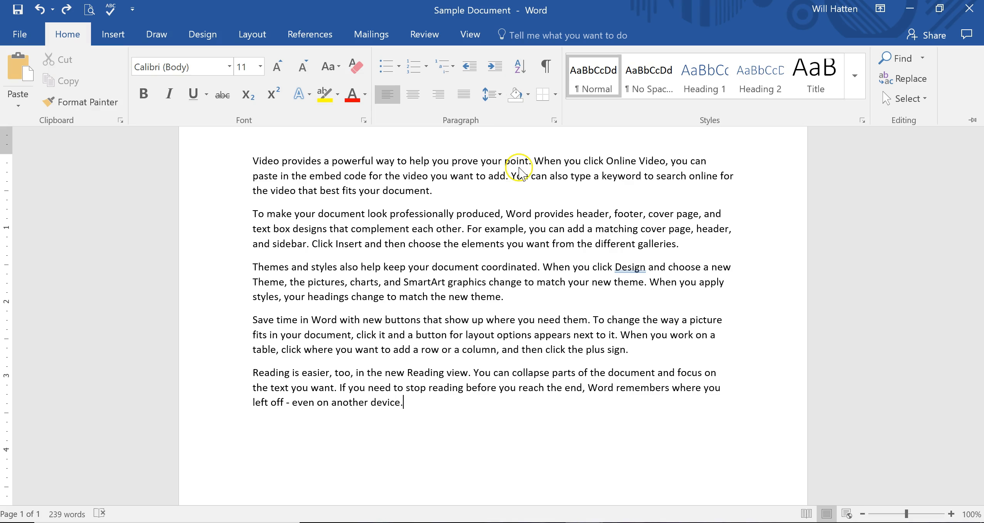
pyautogui.doubleClick(67, 34)
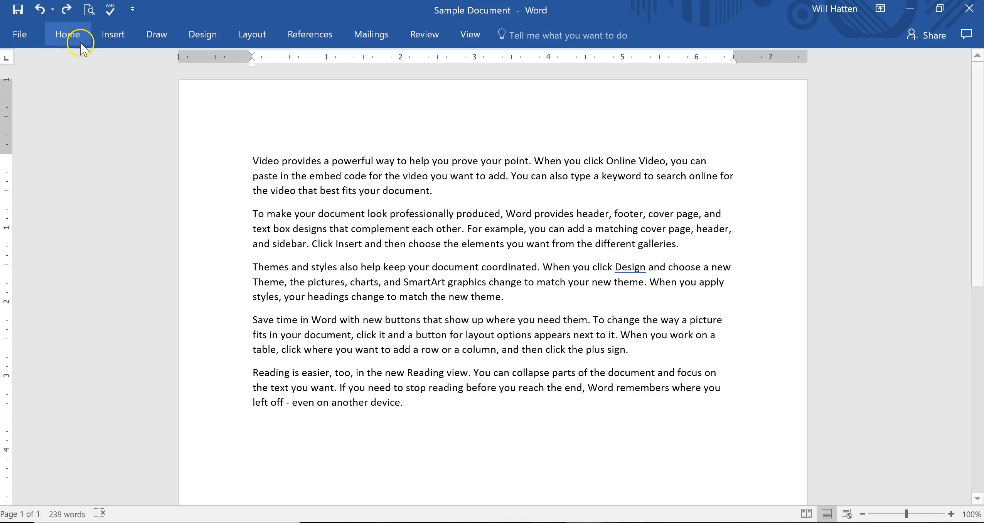
pyautogui.click(67, 35)
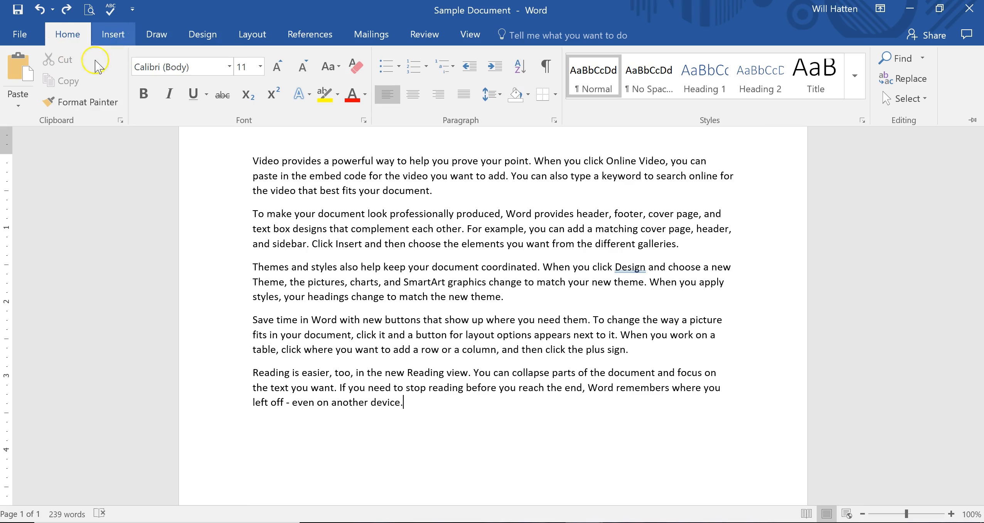
pyautogui.click(236, 197)
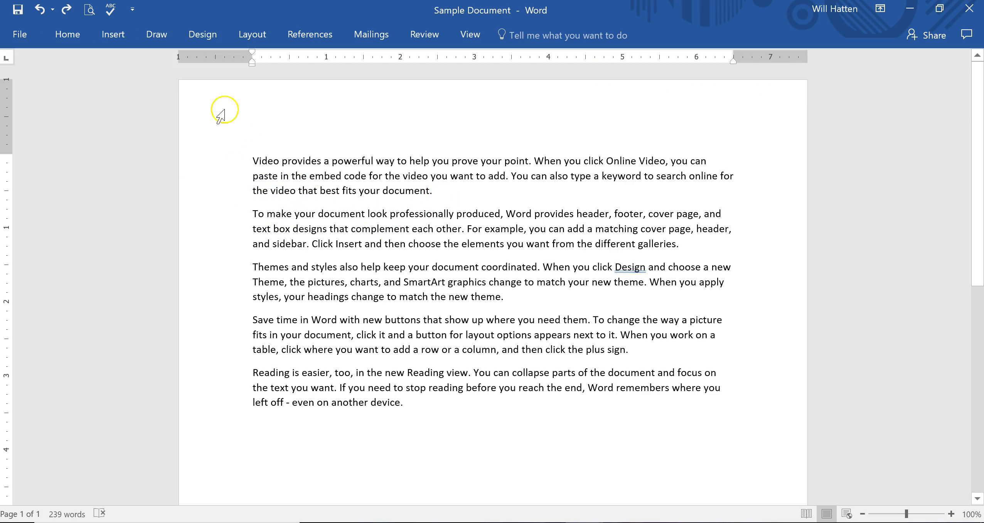
pyautogui.click(67, 34)
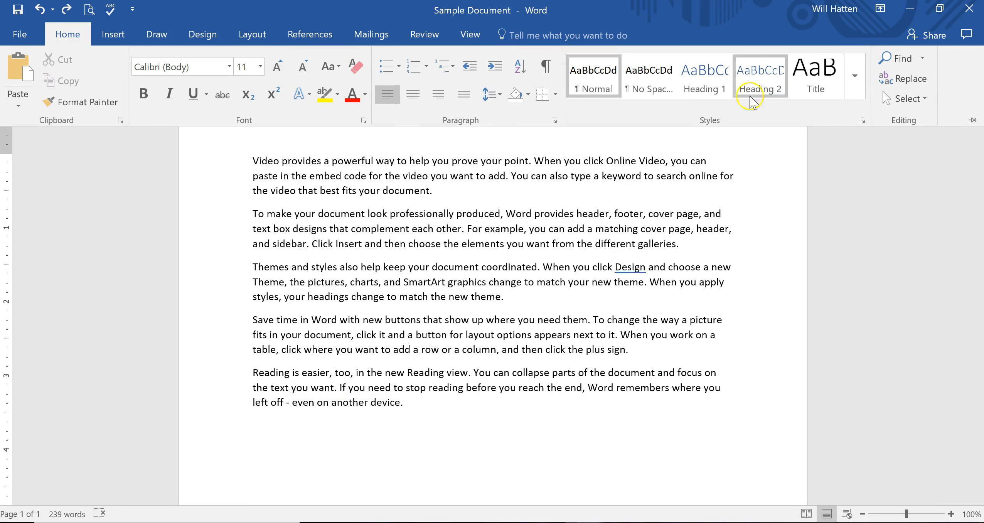
pyautogui.click(972, 121)
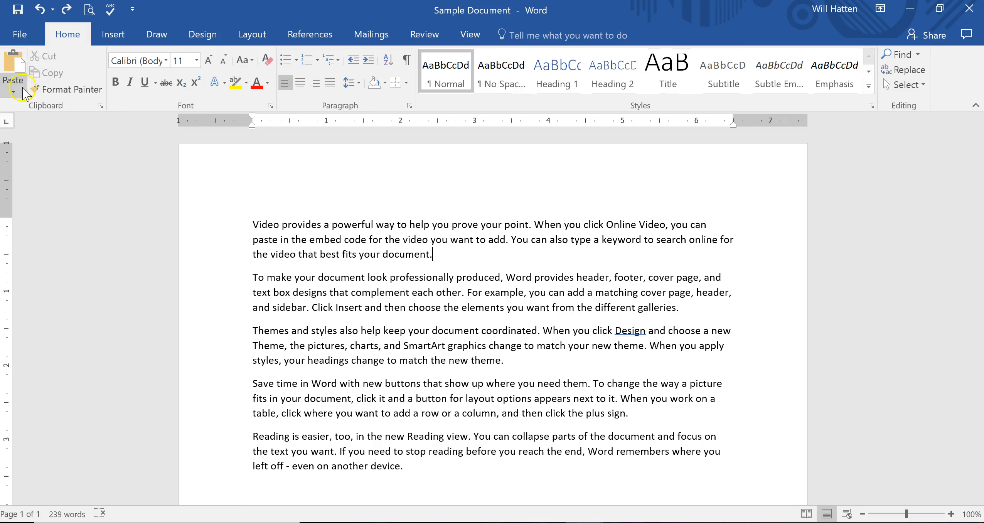
# - Copy the first paragraph, beginning "Video provides", and paste it as a new paragraph at the end of the document
pyautogui.moveTo(270, 225); pyautogui.dragTo(448, 258)
pyautogui.hotkey('ctrl', 'c')
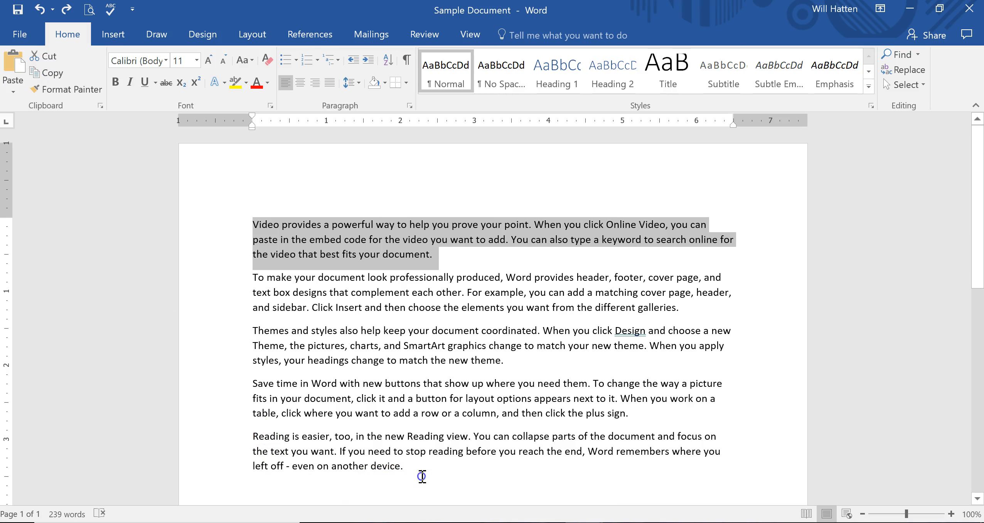
pyautogui.click(410, 475)
pyautogui.press('Return')
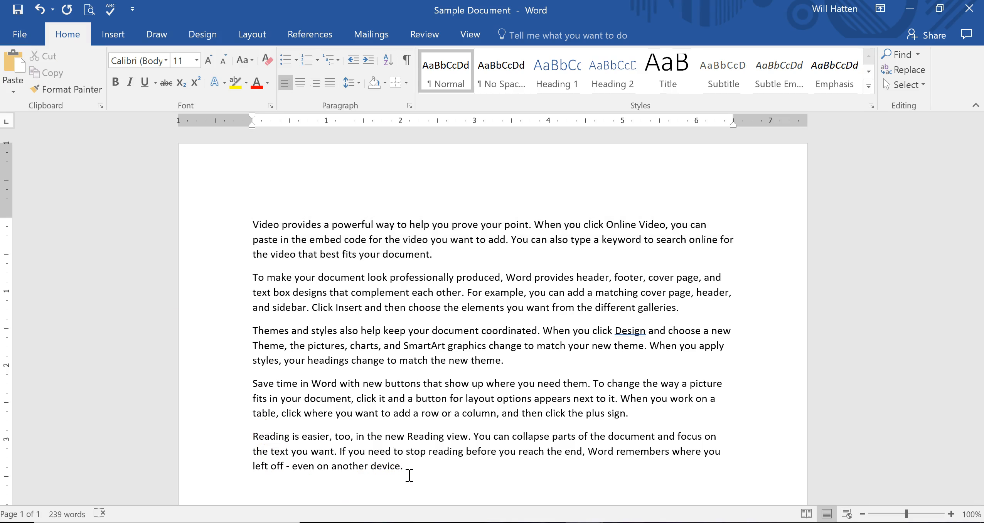
pyautogui.click(15, 62)
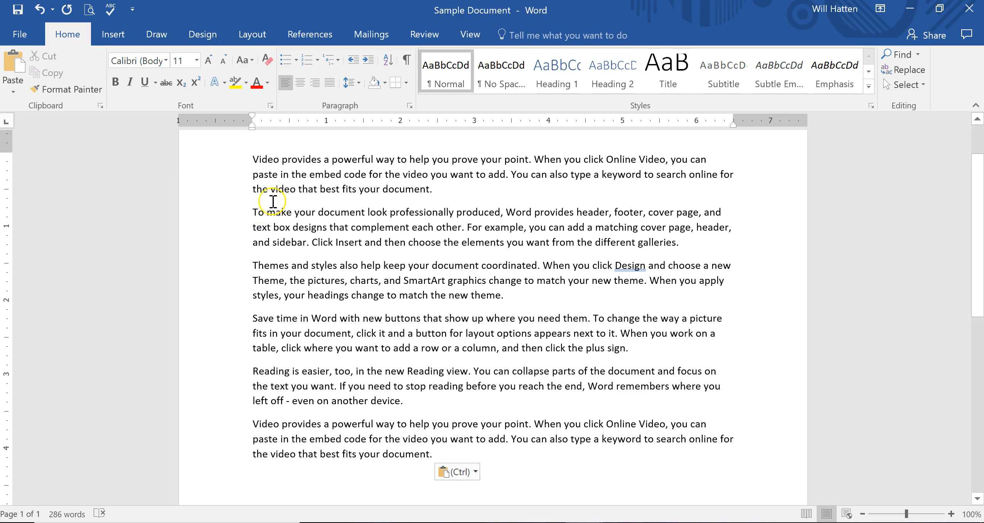
# - Move the second paragraph, beginning "To make your document look", to the end of the document by cutting and pasting it
pyautogui.moveTo(256, 212); pyautogui.dragTo(685, 242)
pyautogui.hotkey('ctrl', 'c')
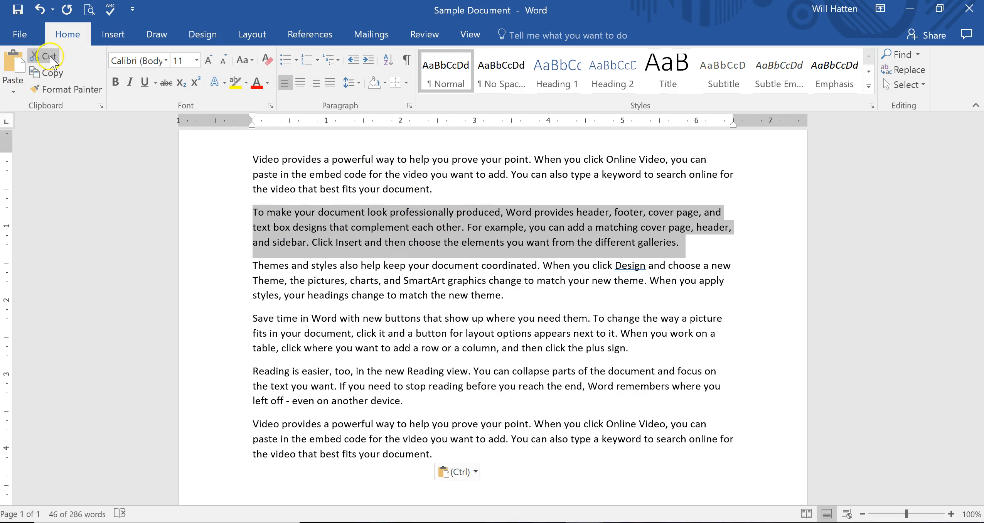
pyautogui.click(44, 56)
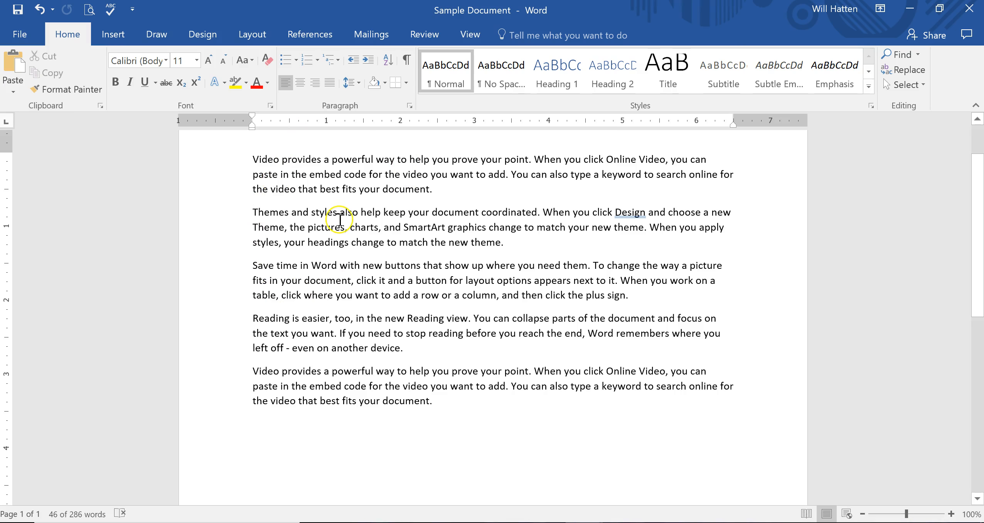
pyautogui.click(391, 429)
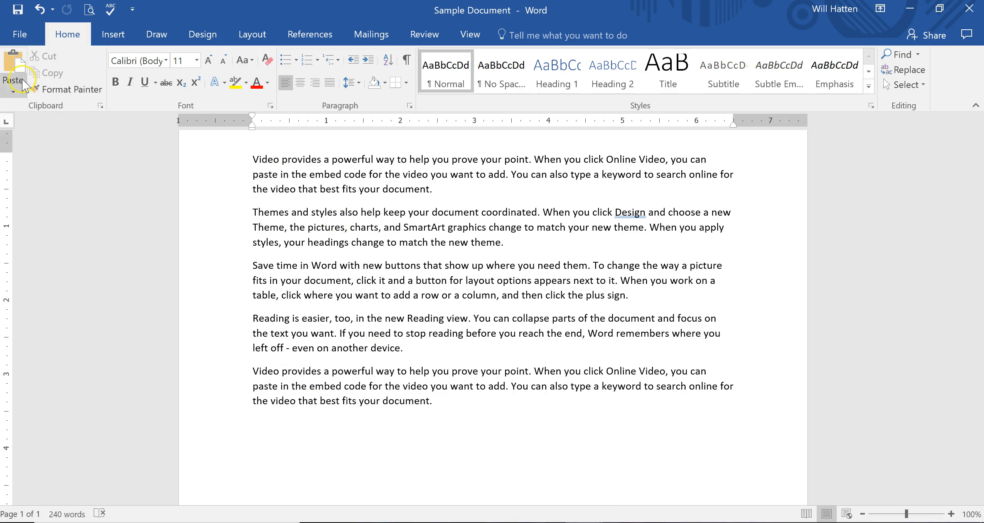
pyautogui.click(13, 67)
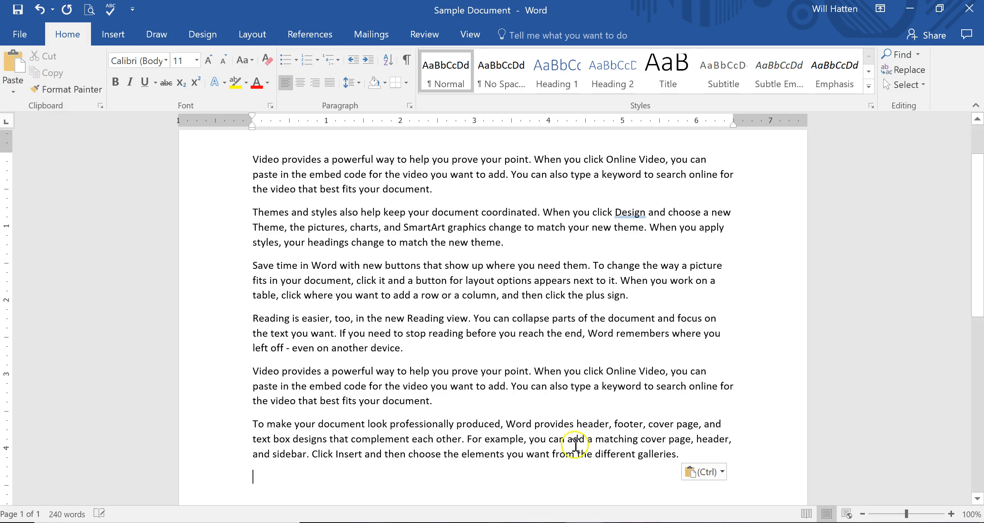
pyautogui.click(13, 91)
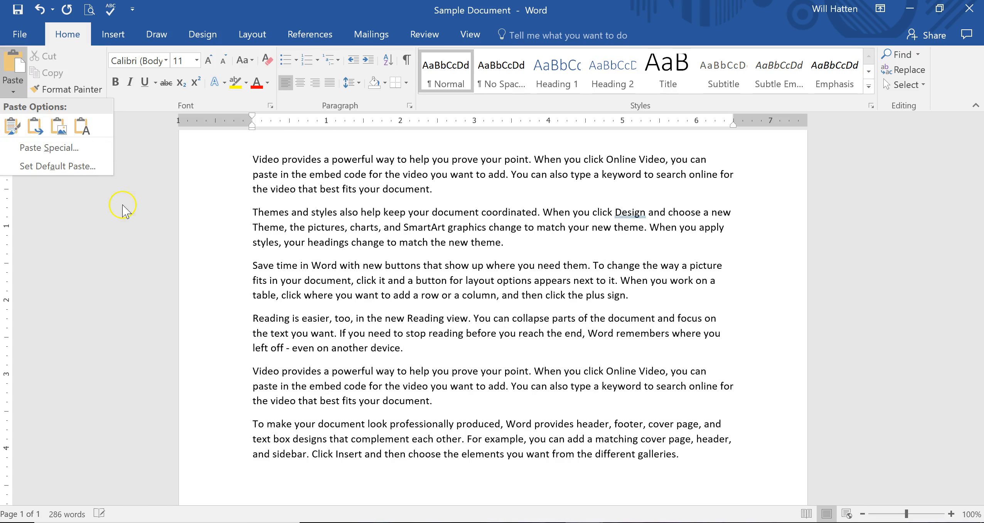
pyautogui.click(238, 331)
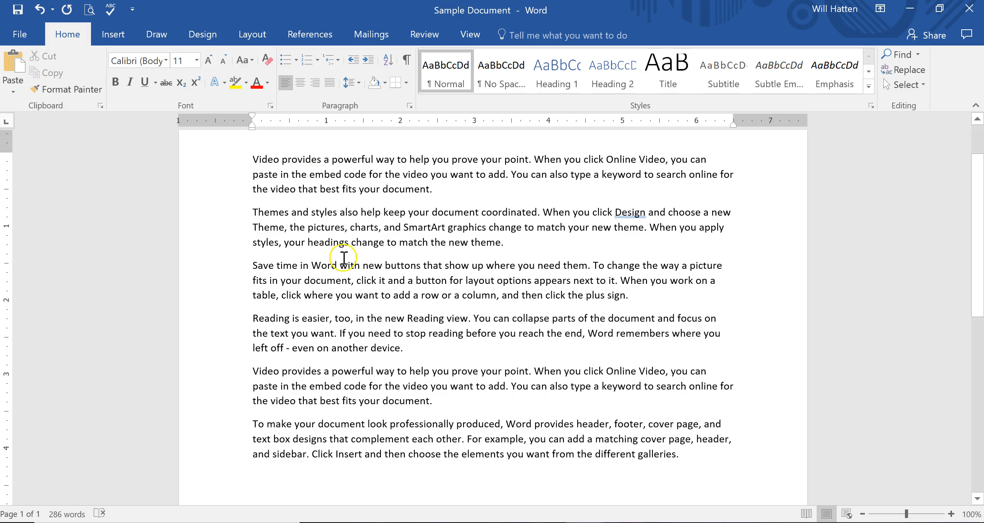
# - Make "powerful", "Online Video" and "document" bold in the first paragraph
pyautogui.scroll(2, 343, 257)
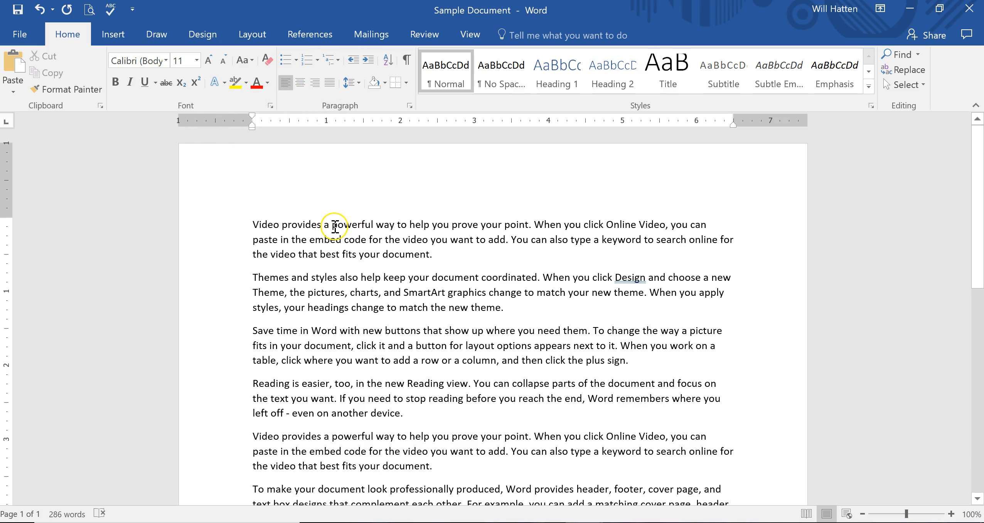
pyautogui.moveTo(334, 226); pyautogui.dragTo(375, 226)
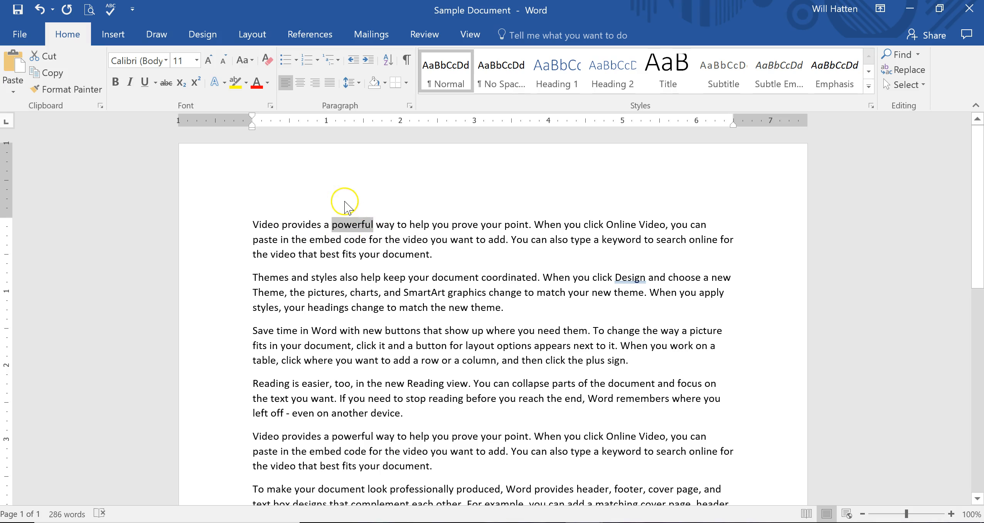
pyautogui.click(116, 82)
pyautogui.click(474, 210)
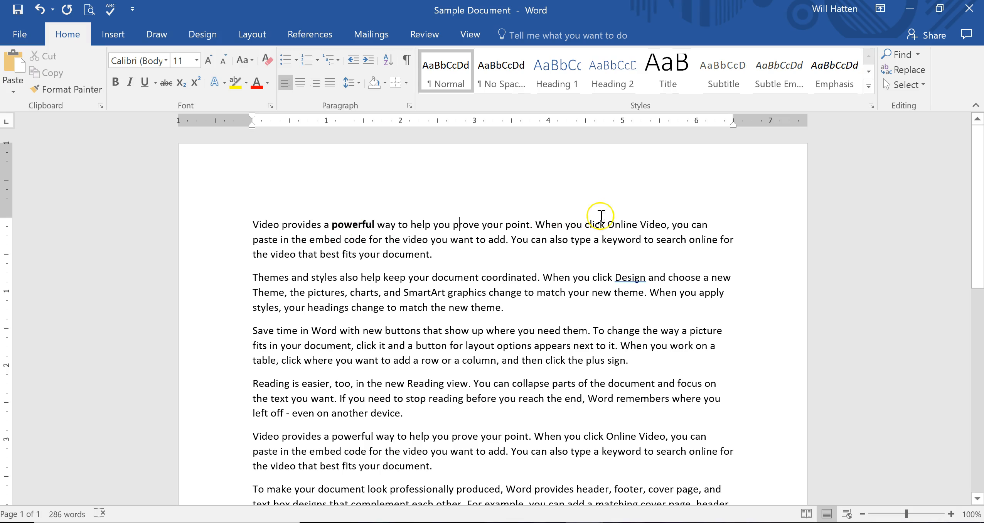
pyautogui.moveTo(610, 226); pyautogui.dragTo(669, 225)
pyautogui.click(115, 81)
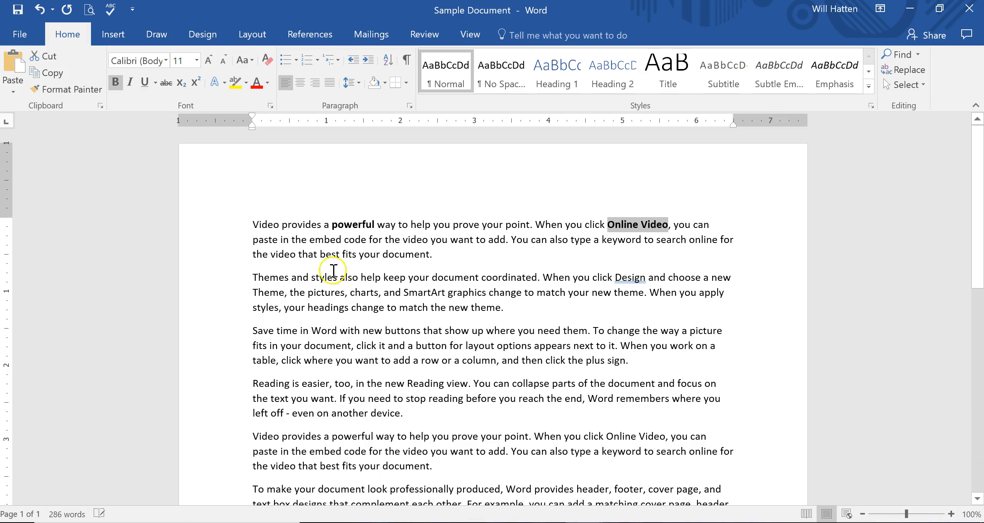
pyautogui.moveTo(384, 256); pyautogui.dragTo(429, 255)
pyautogui.click(115, 82)
pyautogui.click(263, 293)
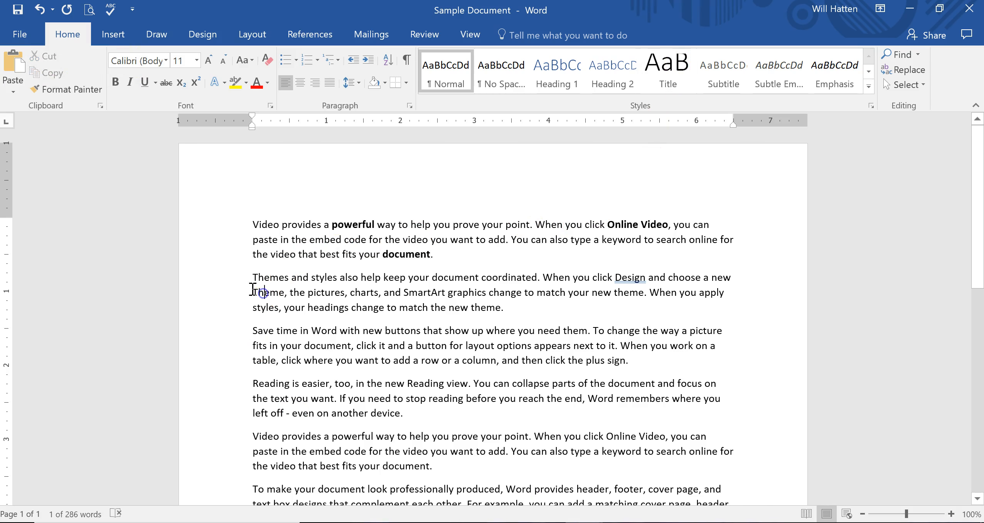
# - Make the entire second paragraph, beginning "Themes and styles", bold
pyautogui.moveTo(256, 276); pyautogui.dragTo(528, 307)
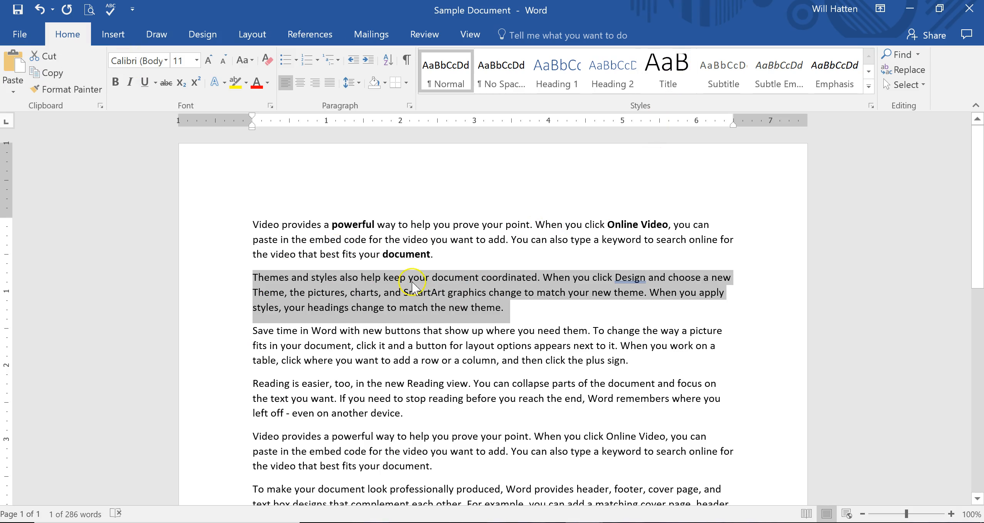
pyautogui.click(115, 81)
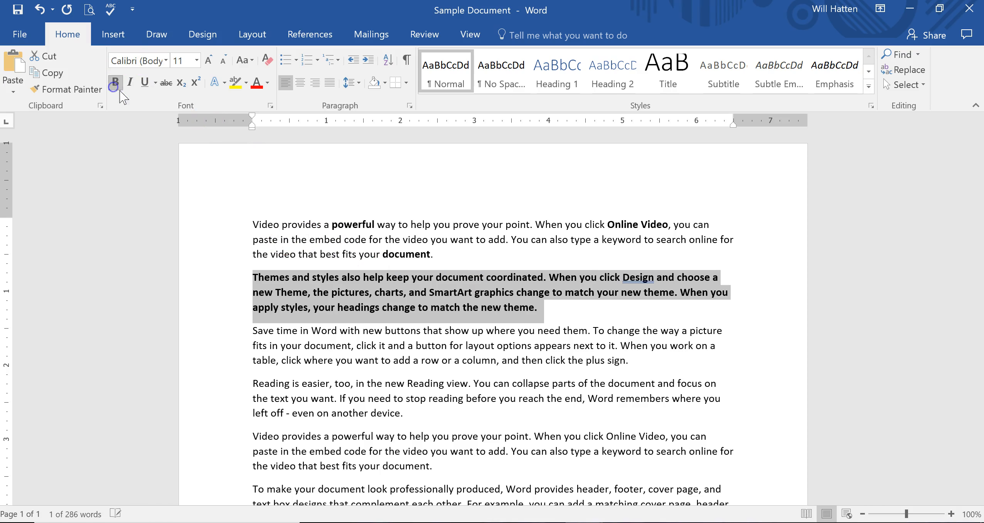
pyautogui.click(603, 314)
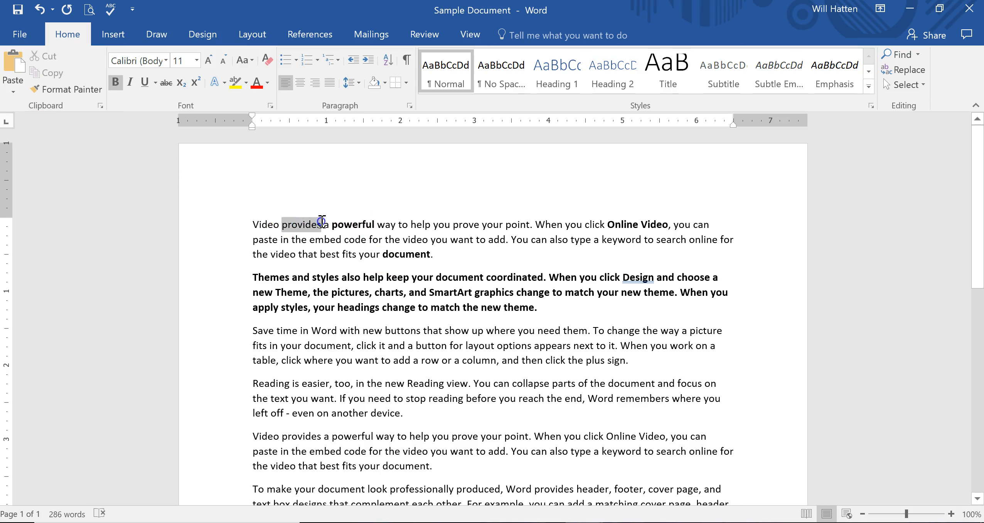
# - Italicize "provides" and "to help you prove your point" in the first paragraph
pyautogui.click(131, 82)
pyautogui.click(405, 277)
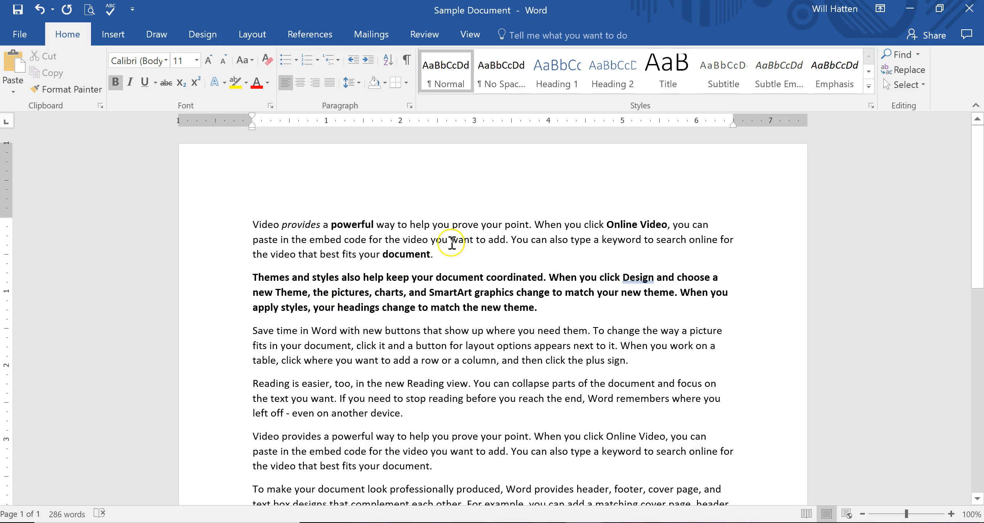
pyautogui.moveTo(400, 223); pyautogui.dragTo(526, 220)
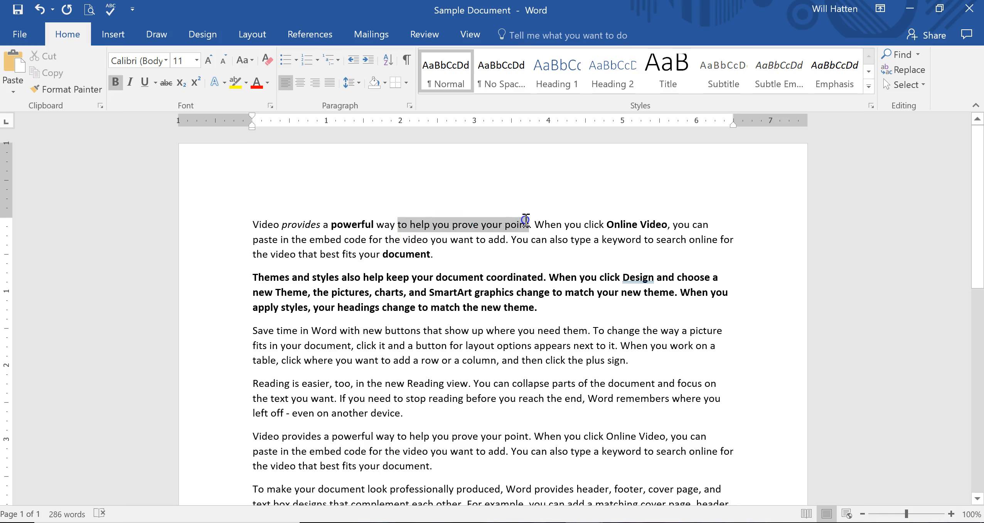
pyautogui.click(130, 82)
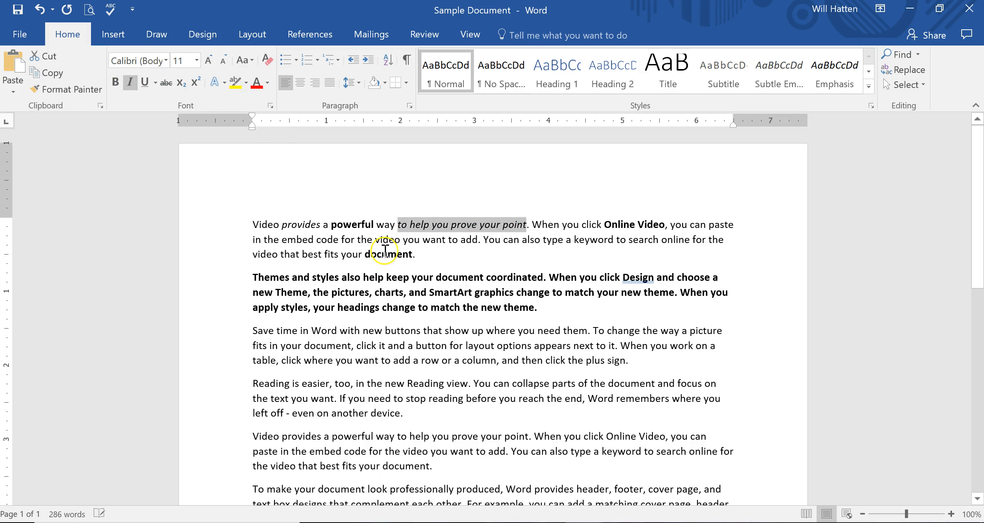
pyautogui.click(486, 271)
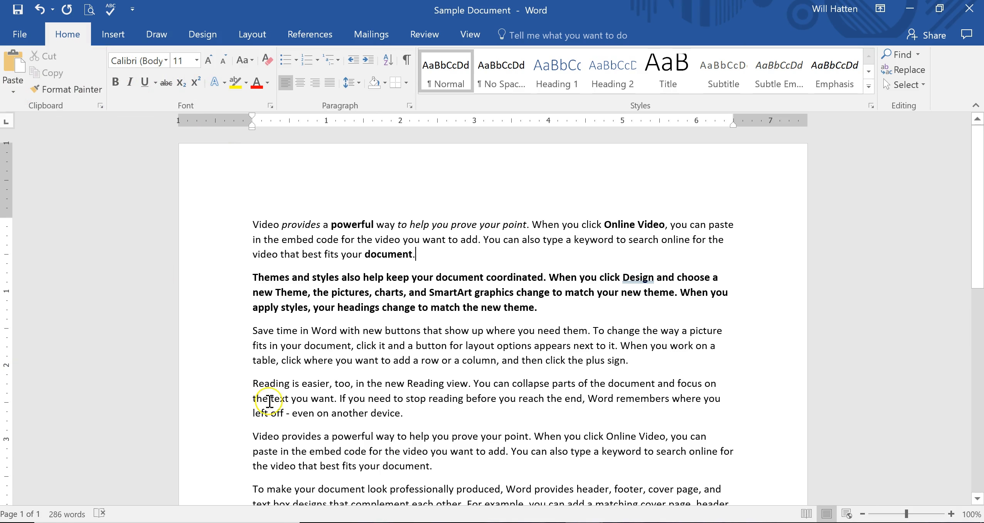
# - Underline "Reading is easier, too" at the start of the fourth paragraph
pyautogui.moveTo(251, 386); pyautogui.dragTo(344, 383)
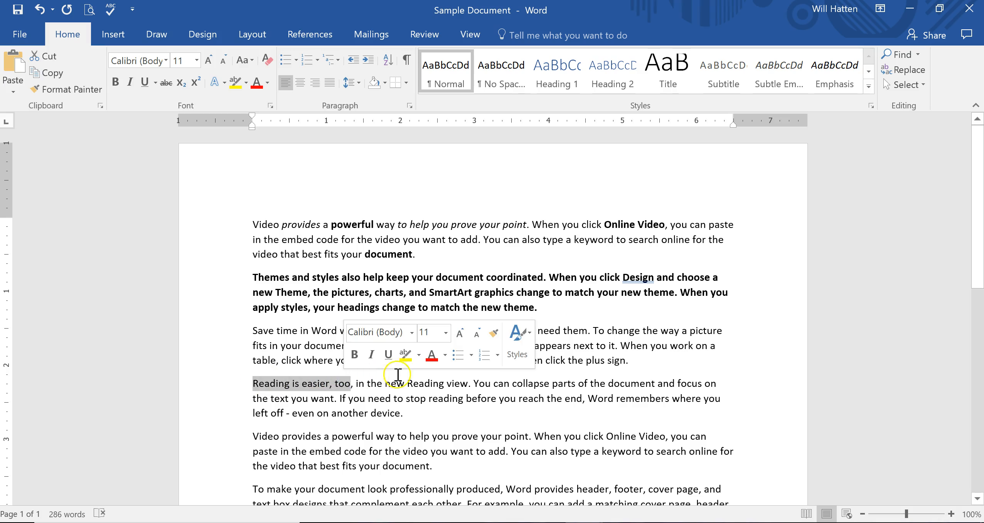
pyautogui.click(146, 82)
pyautogui.click(451, 415)
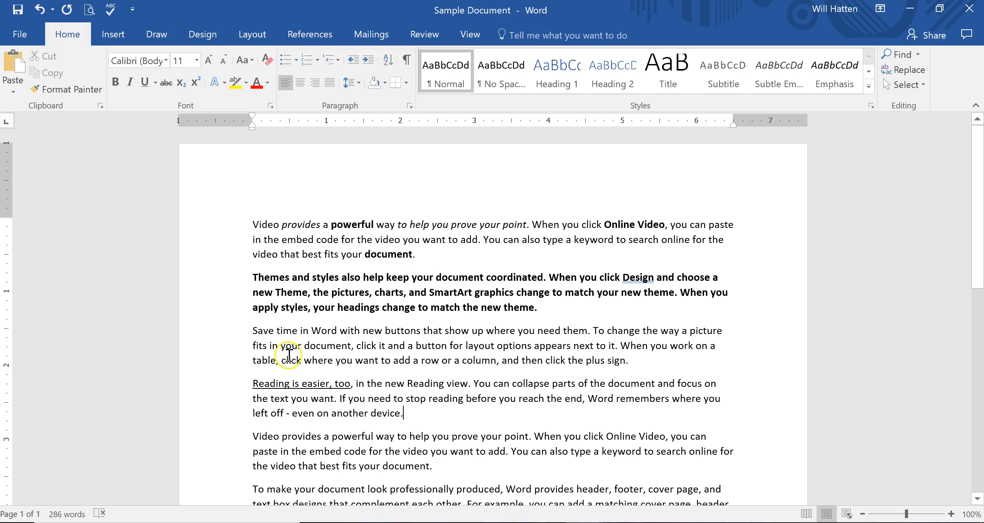
# - Preview available fonts on the fifth paragraph, beginning "Video provides", and set its font to Adobe Fan Heiti Std B
pyautogui.scroll(-1, 316, 349)
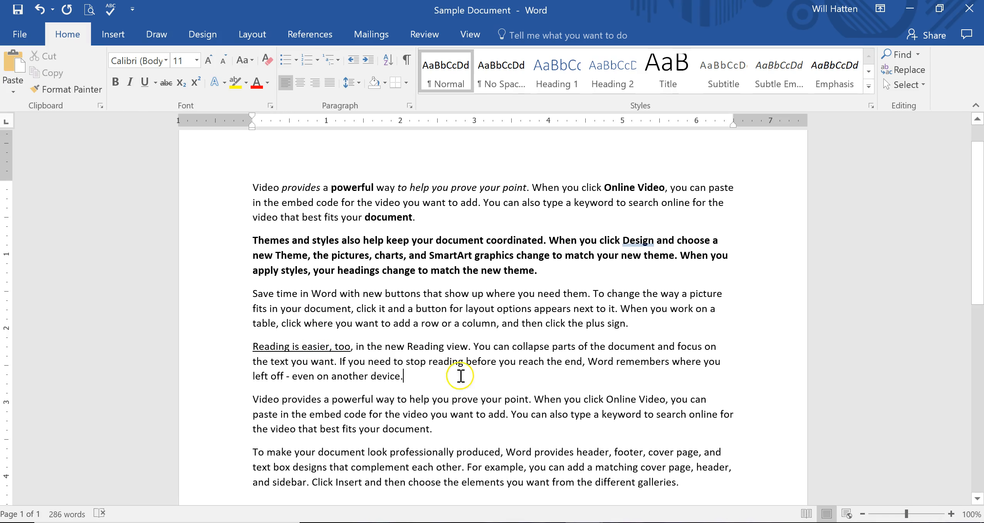
pyautogui.moveTo(254, 399); pyautogui.dragTo(415, 427)
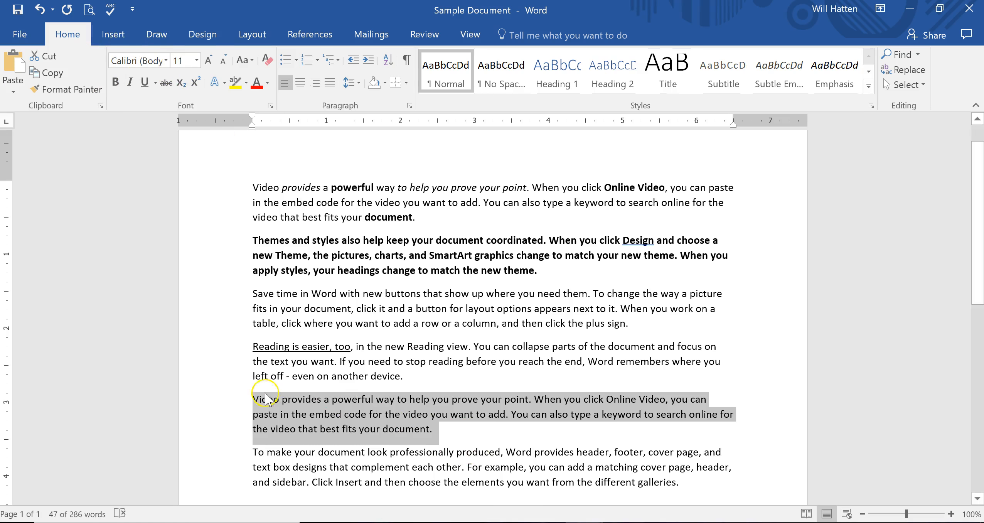
pyautogui.click(167, 58)
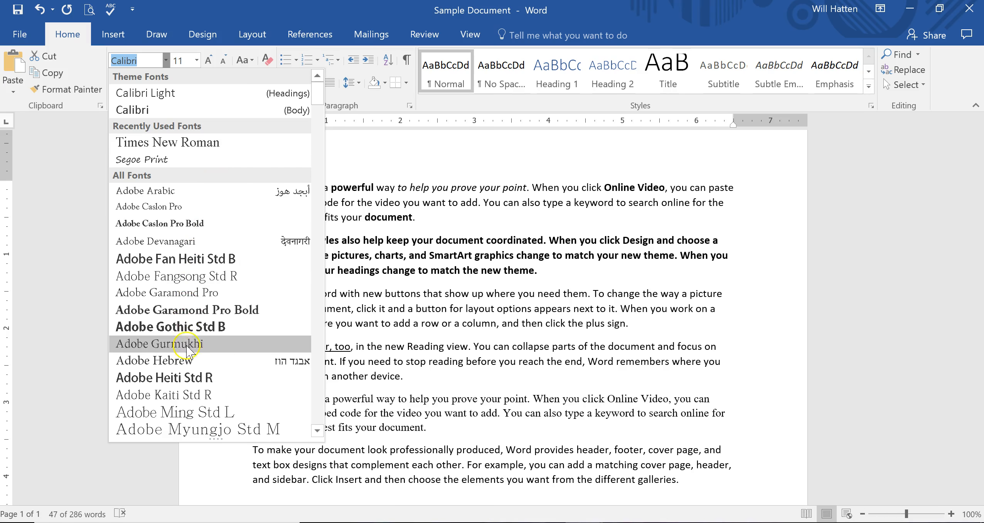
pyautogui.scroll(-9, 191, 295)
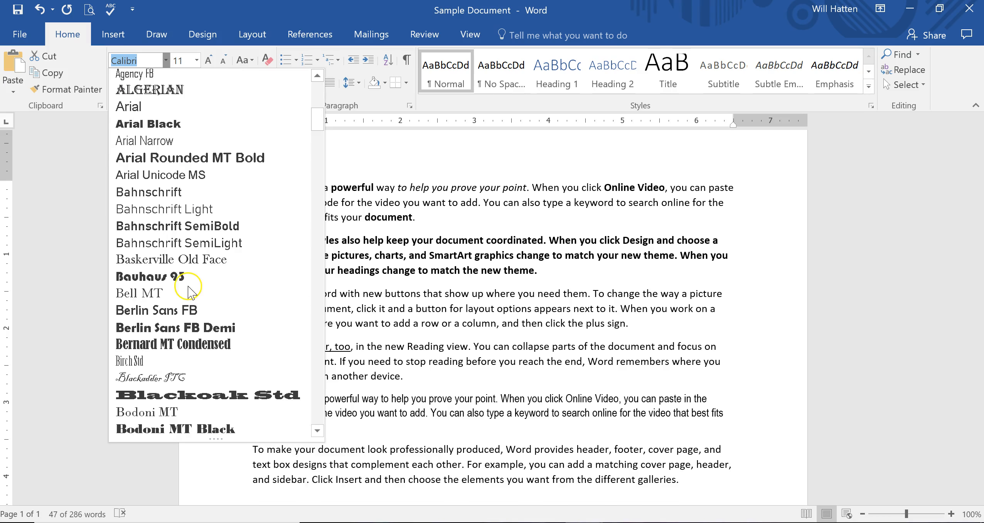
pyautogui.scroll(-3, 205, 270)
pyautogui.scroll(-2, 199, 371)
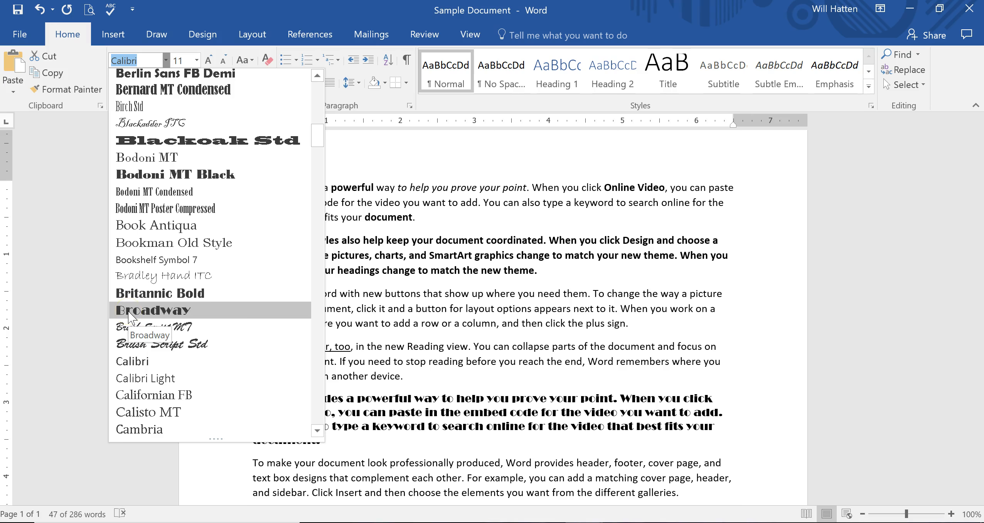
pyautogui.scroll(-5, 147, 259)
pyautogui.scroll(-3, 147, 393)
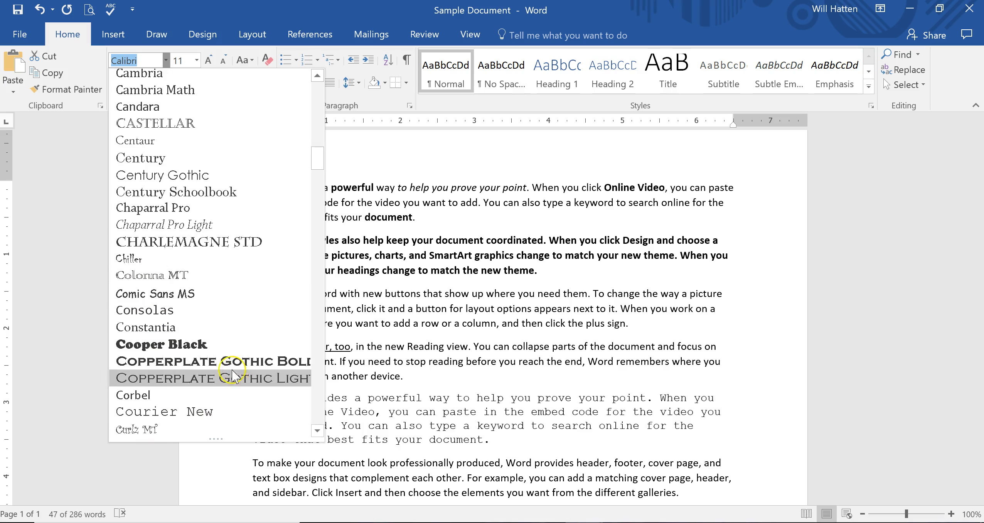
pyautogui.scroll(15, 231, 372)
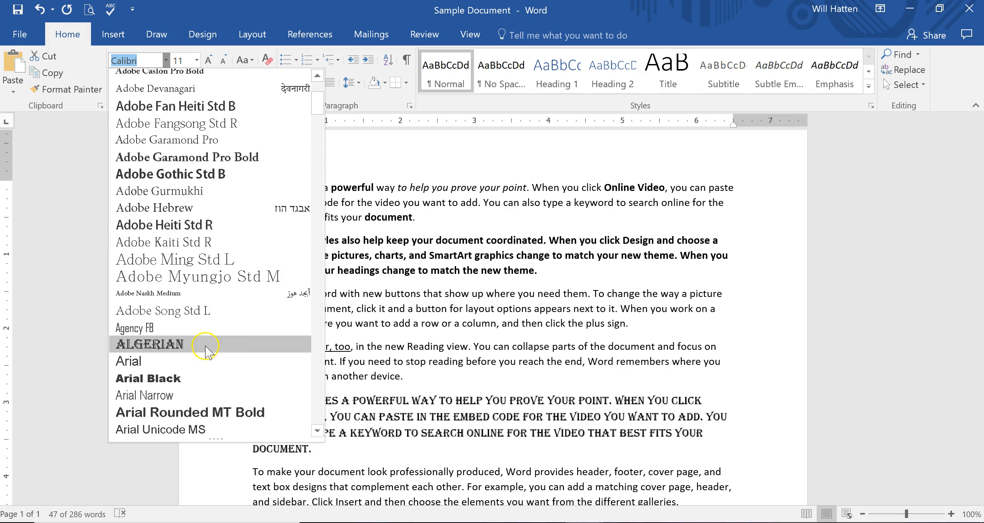
pyautogui.scroll(3, 205, 352)
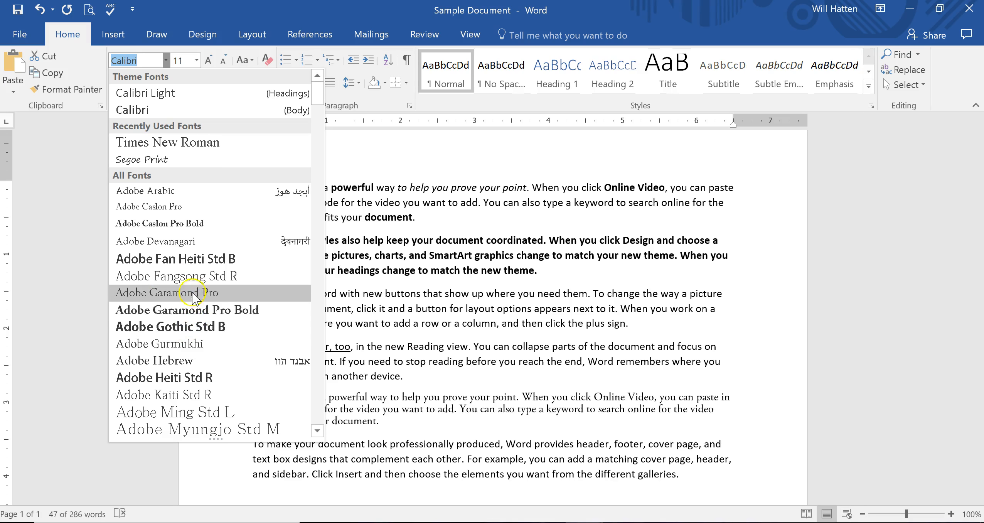
pyautogui.click(162, 258)
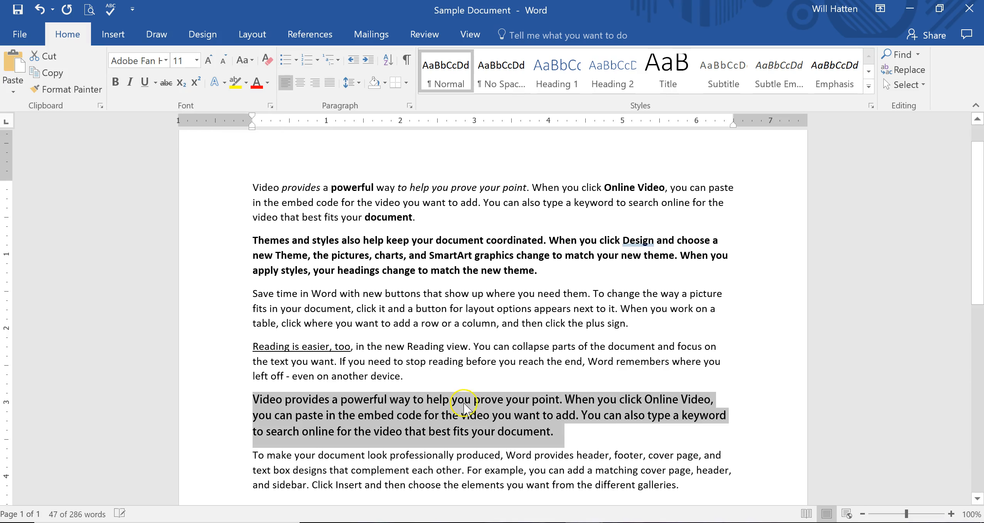
pyautogui.click(585, 432)
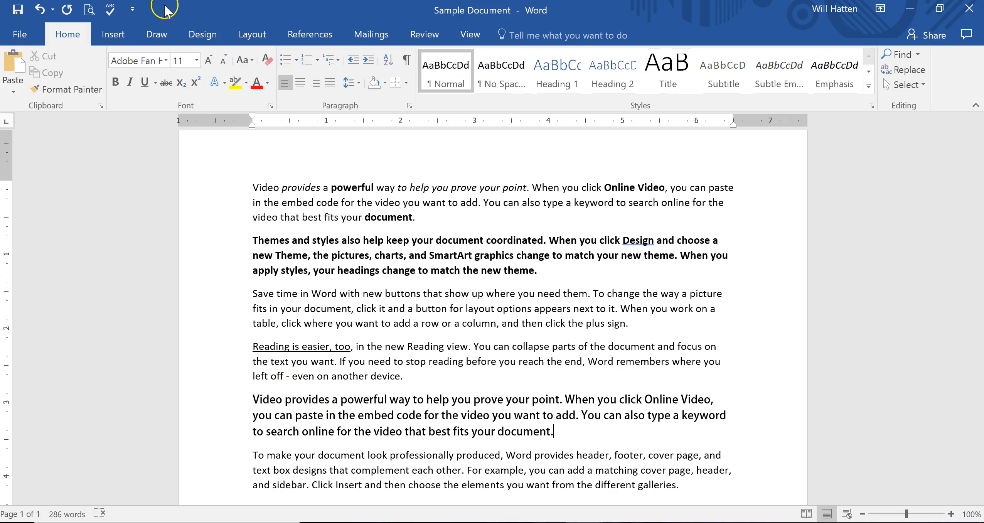
# - Set the font size of the entire fifth paragraph, beginning "Video provides", to 20
pyautogui.moveTo(554, 431); pyautogui.dragTo(255, 398)
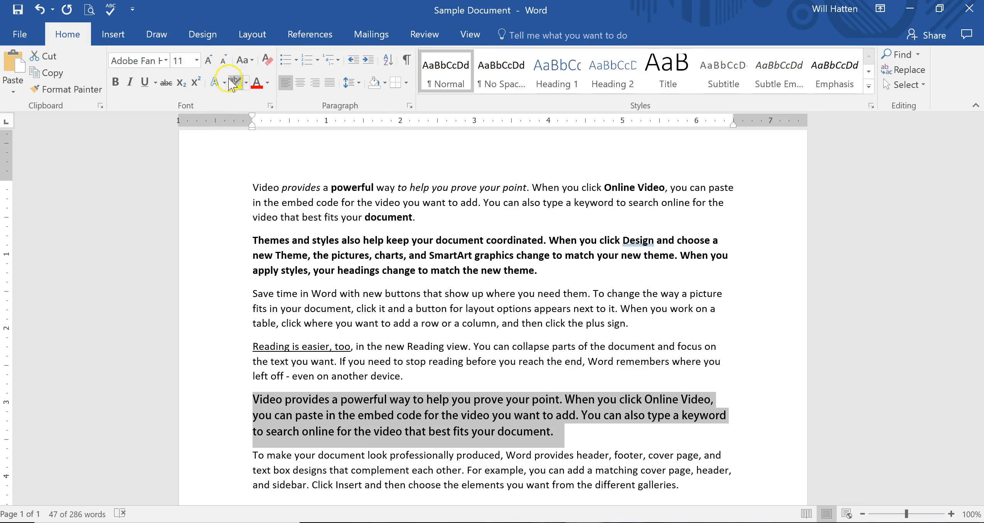
pyautogui.click(197, 61)
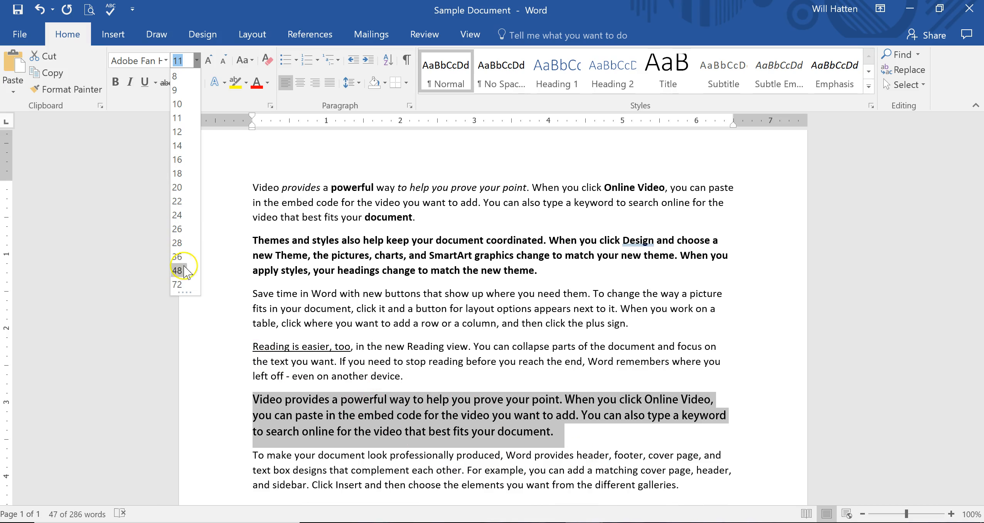
pyautogui.click(177, 188)
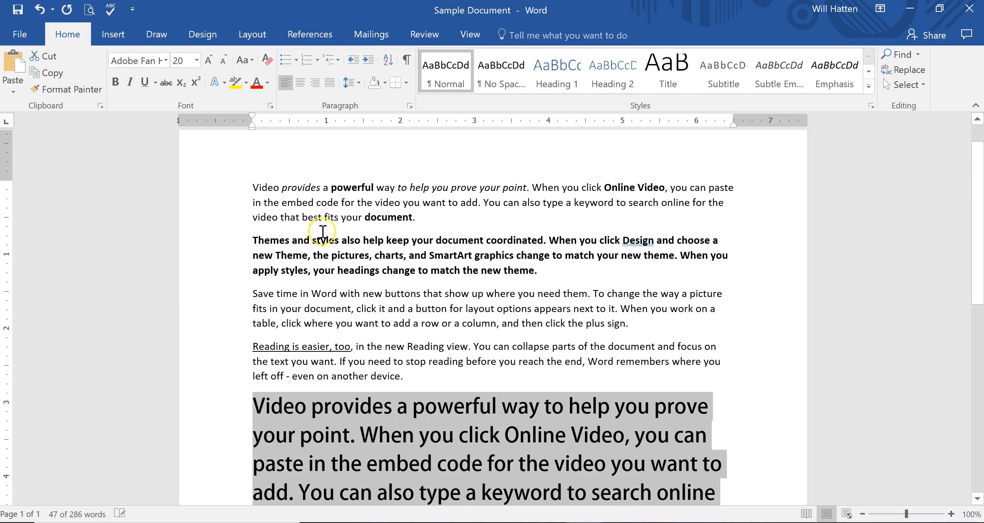
pyautogui.scroll(-3, 575, 339)
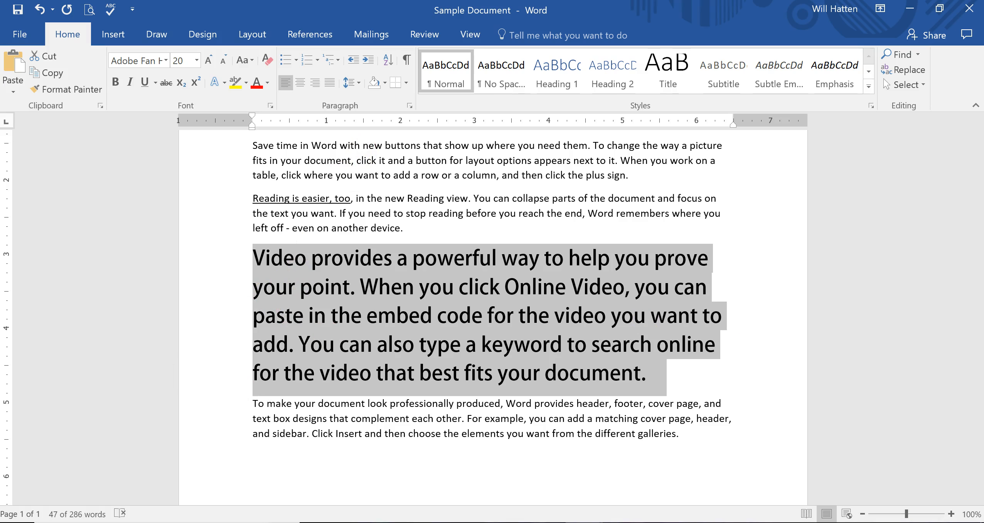
# - Shrink and grow the fifth paragraph's text in increments, ending at font size 24
pyautogui.click(209, 61)
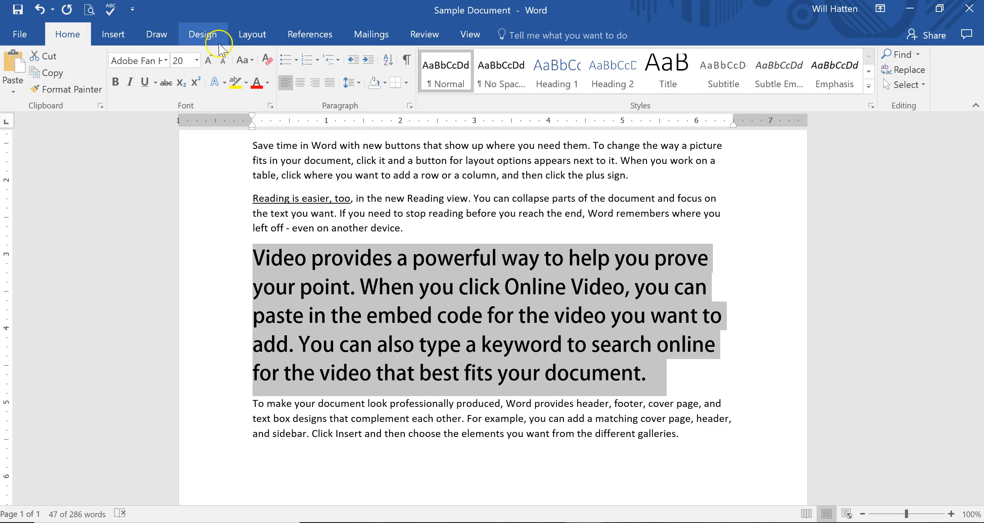
pyautogui.click(221, 61)
pyautogui.click(221, 62)
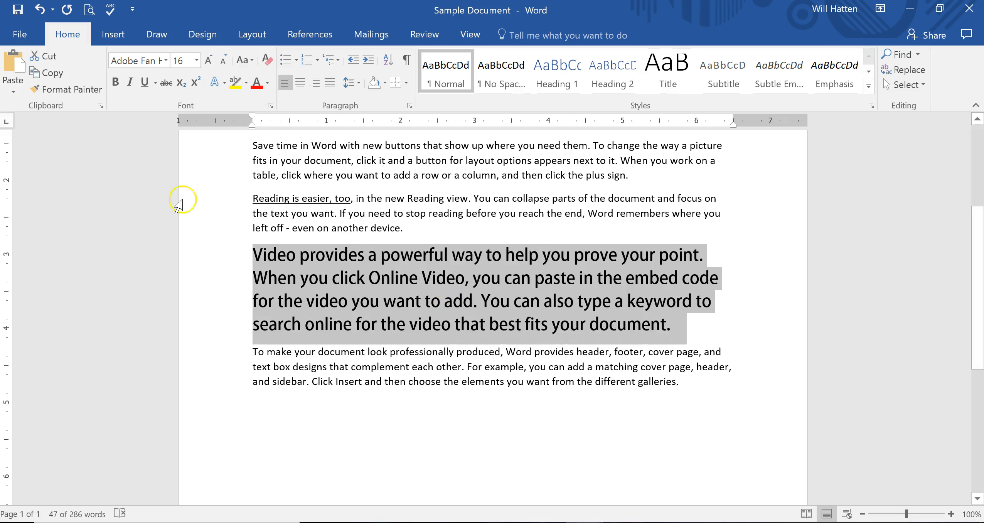
pyautogui.click(223, 61)
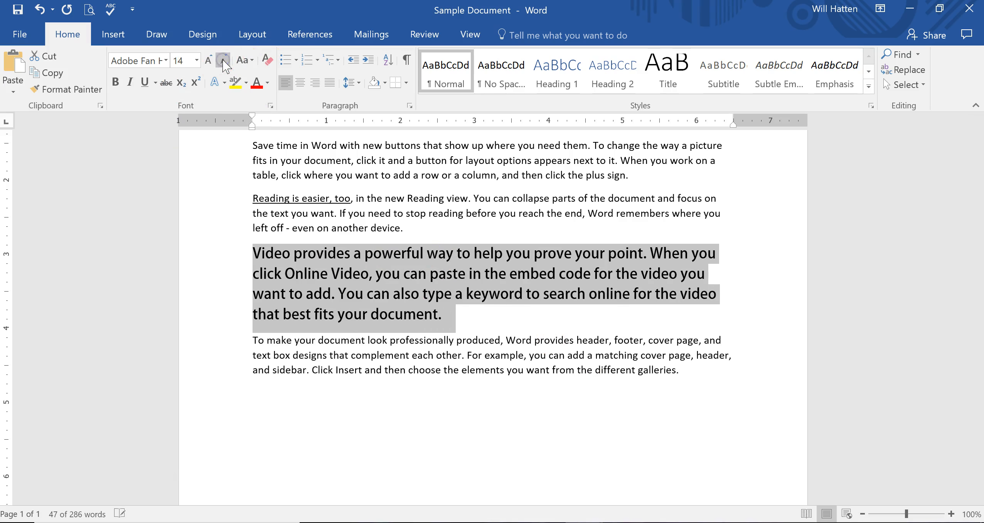
pyautogui.click(223, 61)
pyautogui.click(223, 60)
pyautogui.click(223, 60)
pyautogui.click(222, 59)
pyautogui.click(222, 59)
pyautogui.click(207, 59)
pyautogui.click(207, 60)
pyautogui.click(207, 60)
pyautogui.click(207, 60)
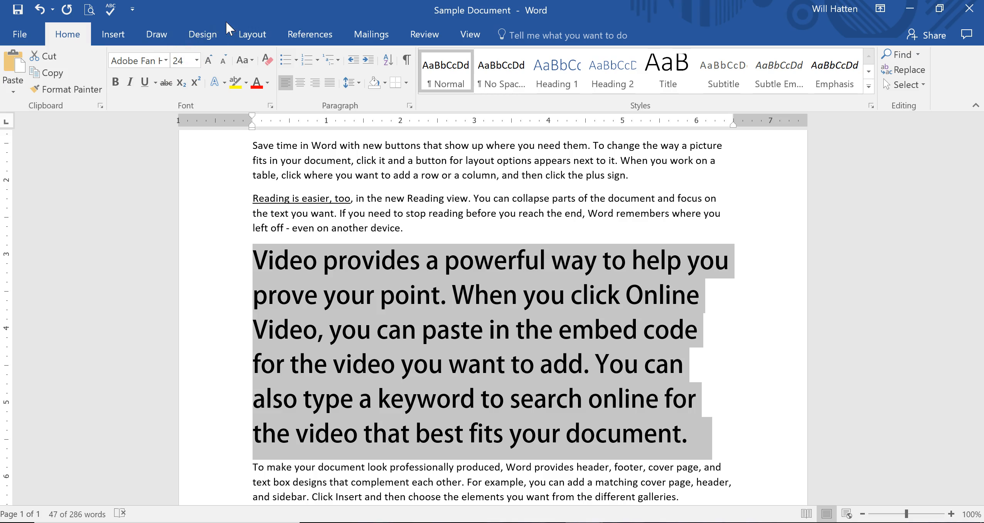
pyautogui.click(262, 23)
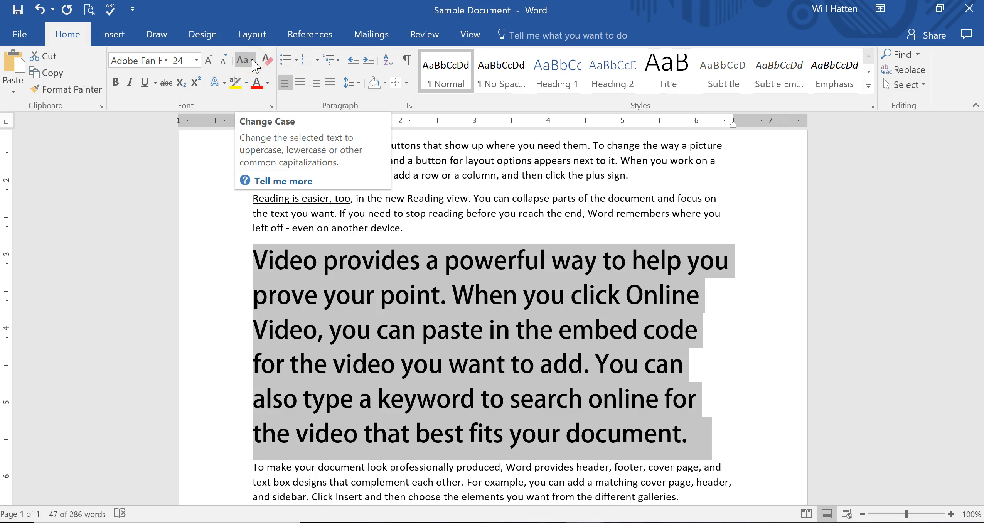
pyautogui.click(462, 289)
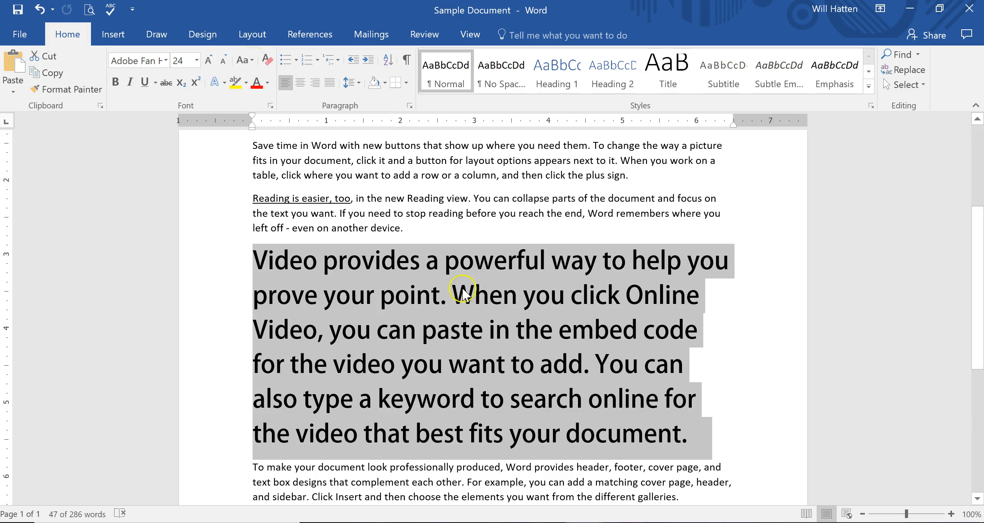
# - Change the word "powerful" in the fifth paragraph to UPPERCASE
pyautogui.click(633, 299)
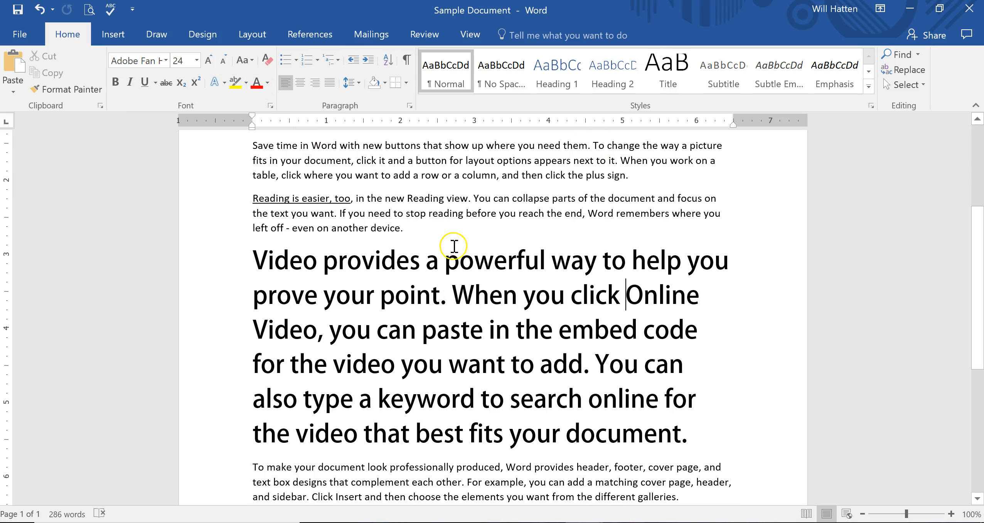
pyautogui.moveTo(450, 262); pyautogui.dragTo(546, 261)
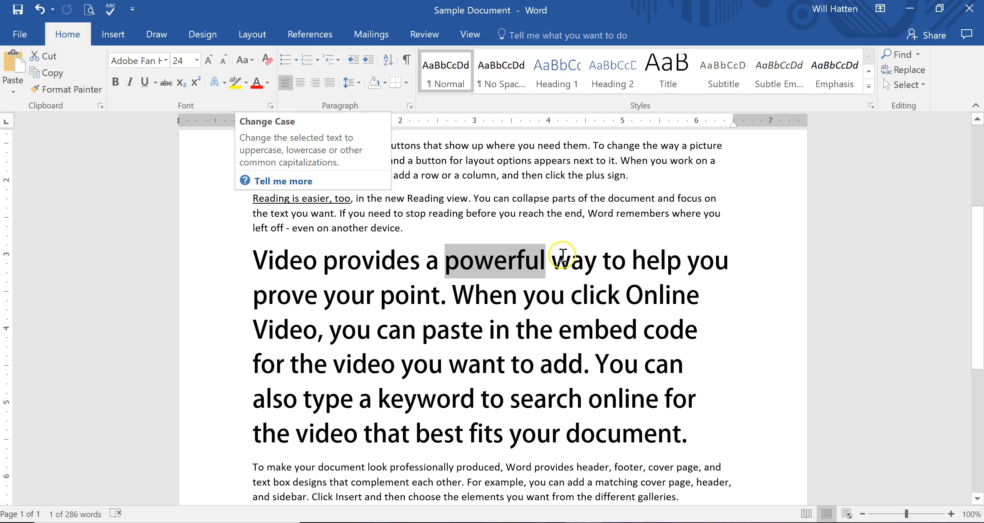
pyautogui.click(252, 61)
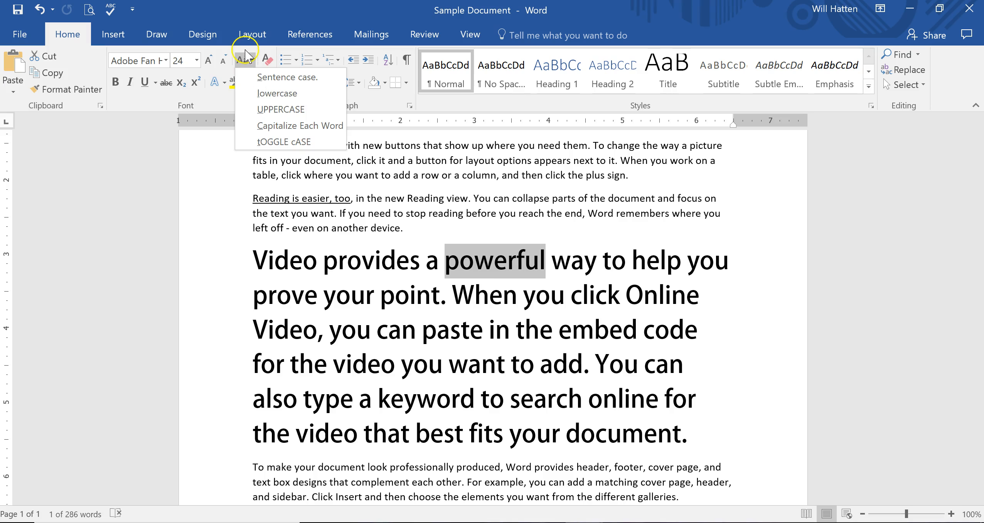
pyautogui.click(274, 110)
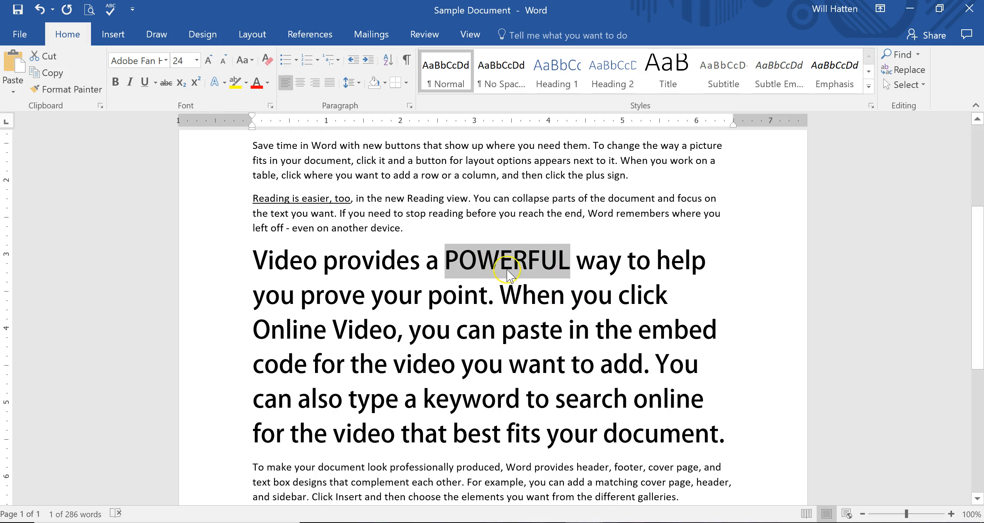
# - Apply the Capitalize Each Word case to the entire fifth paragraph
pyautogui.click(245, 60)
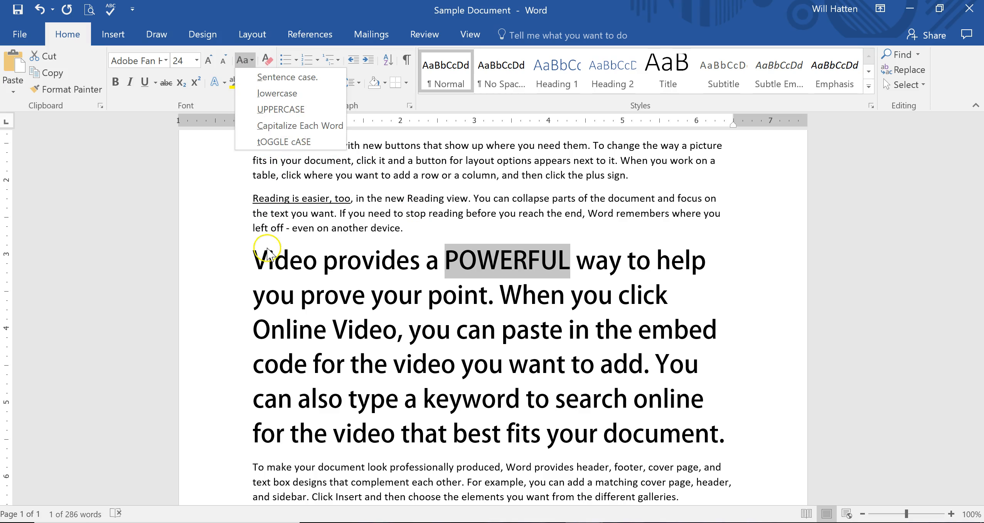
pyautogui.click(262, 258)
pyautogui.moveTo(257, 256); pyautogui.dragTo(740, 444)
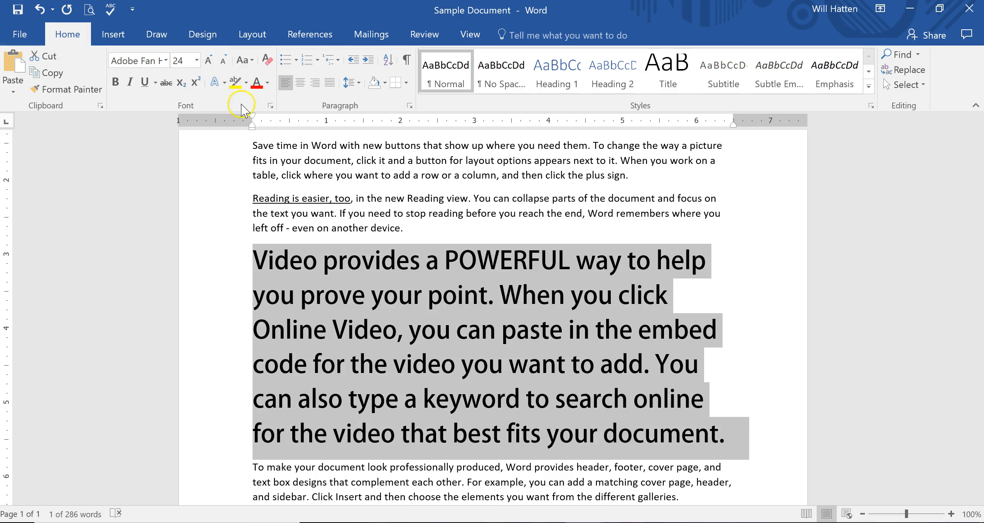
pyautogui.click(254, 62)
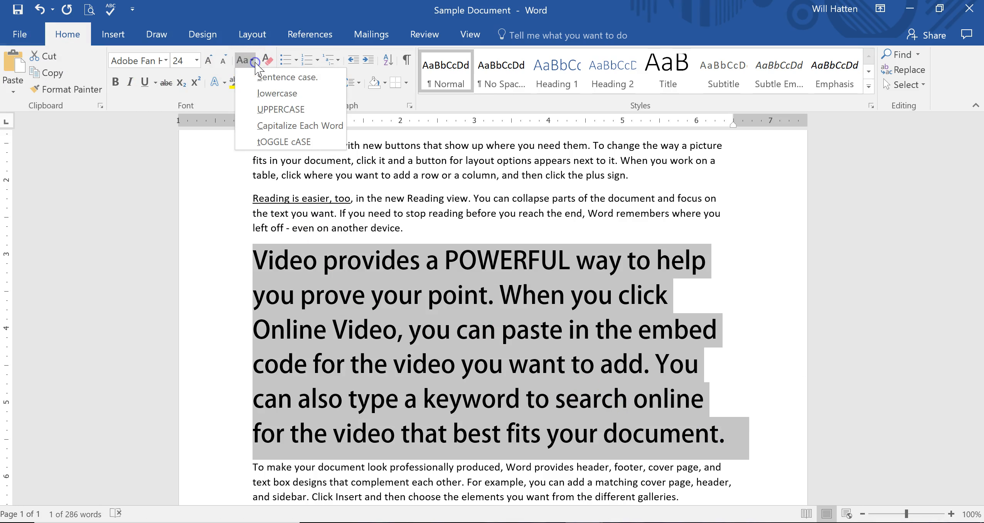
pyautogui.click(268, 125)
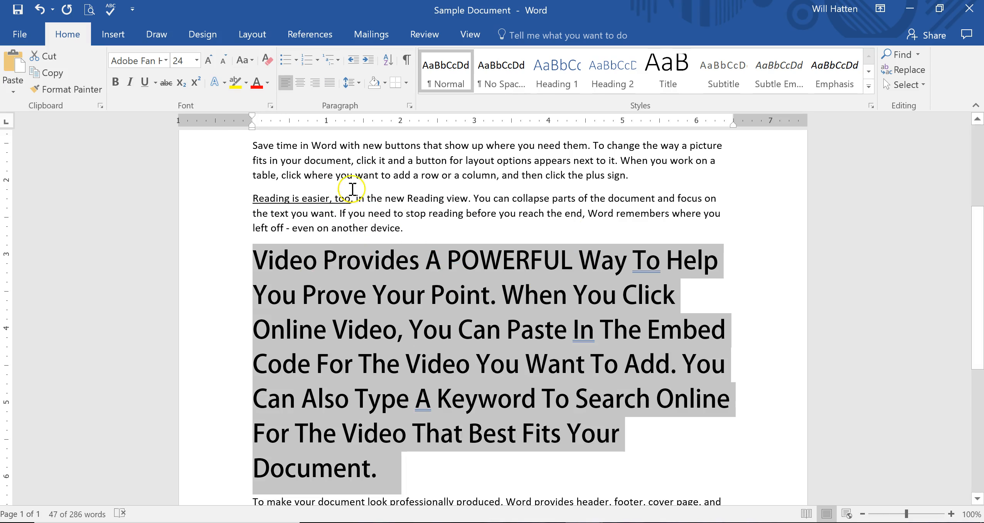
pyautogui.click(542, 435)
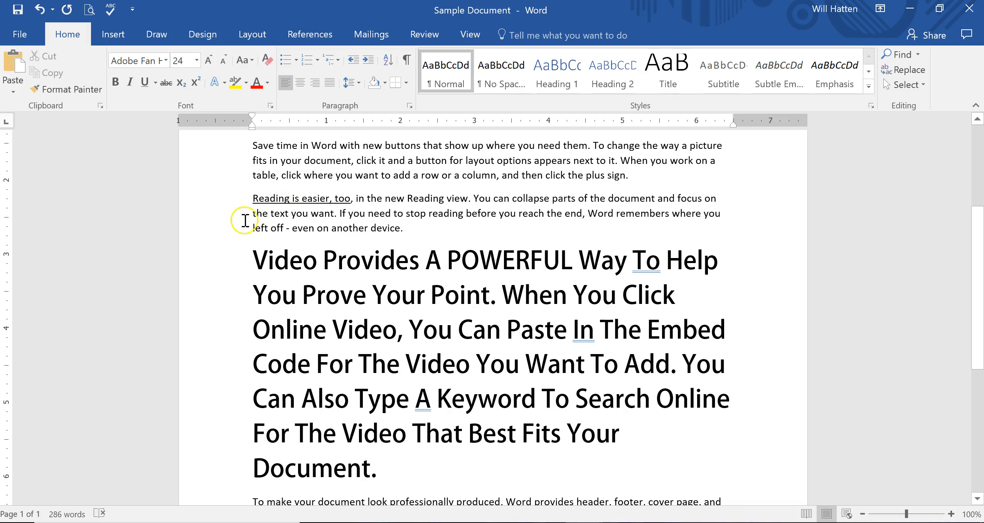
# - Clear all formatting from the fifth paragraph and from "Reading is easier, too" in the fourth paragraph
pyautogui.scroll(1, 251, 197)
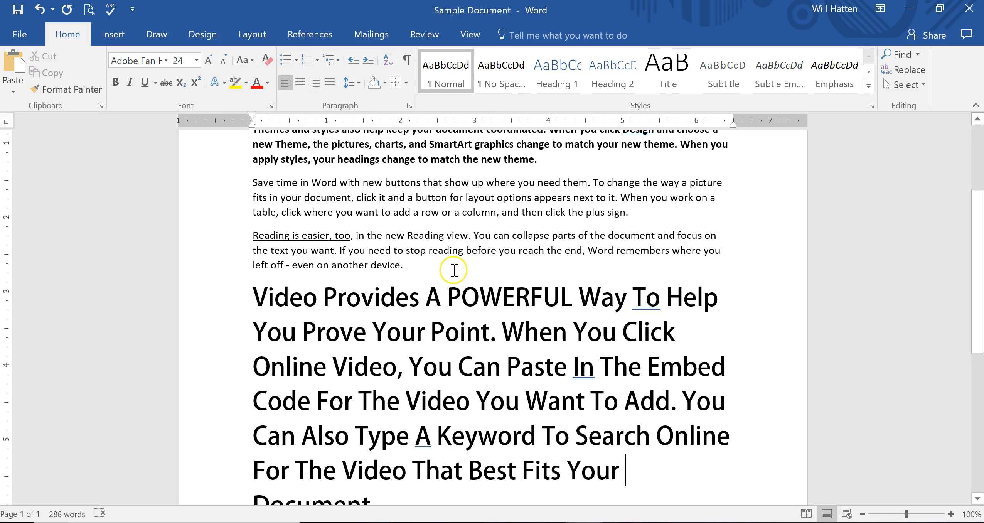
pyautogui.scroll(1, 447, 267)
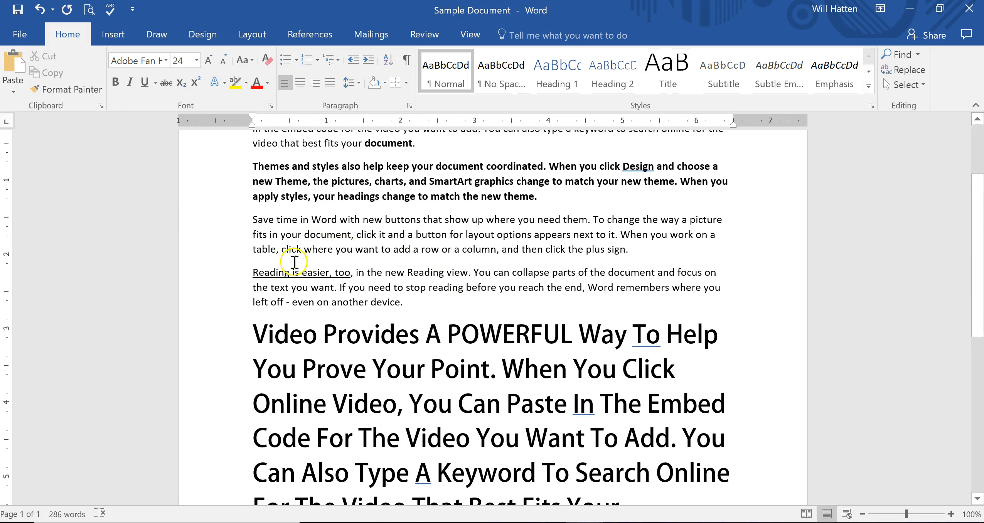
pyautogui.click(266, 61)
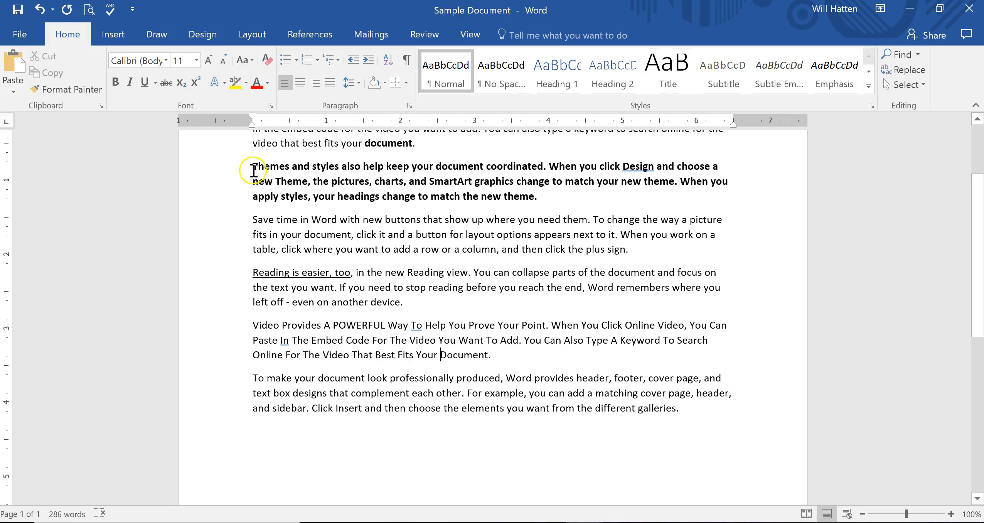
pyautogui.moveTo(351, 272); pyautogui.dragTo(253, 272)
pyautogui.click(266, 61)
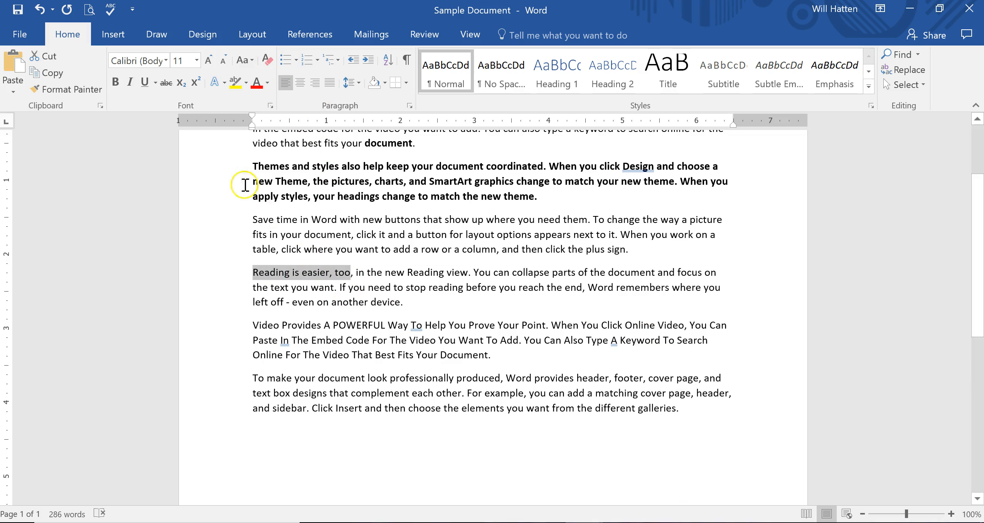
# - Strike through "Reading is easier," in the fourth paragraph, and remove the strikethrough again
pyautogui.click(466, 302)
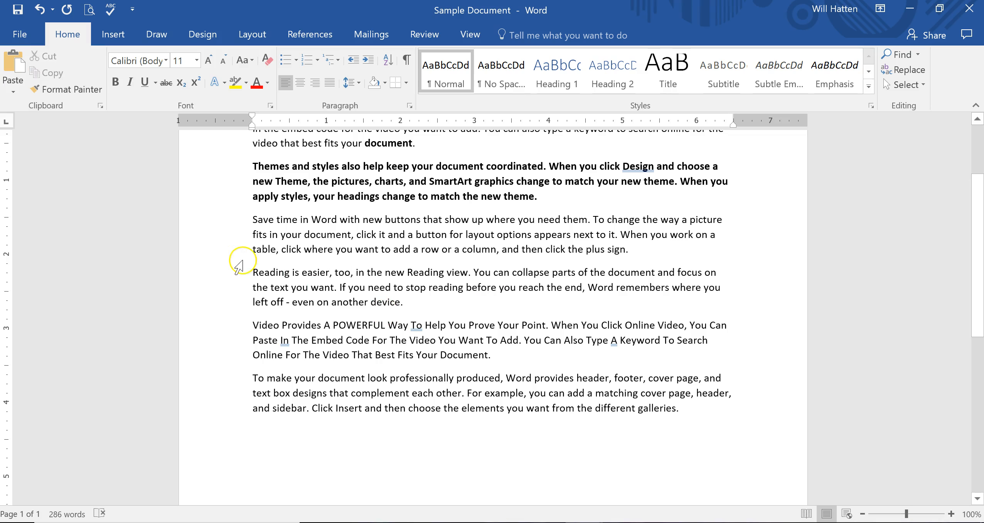
pyautogui.moveTo(253, 273); pyautogui.dragTo(334, 272)
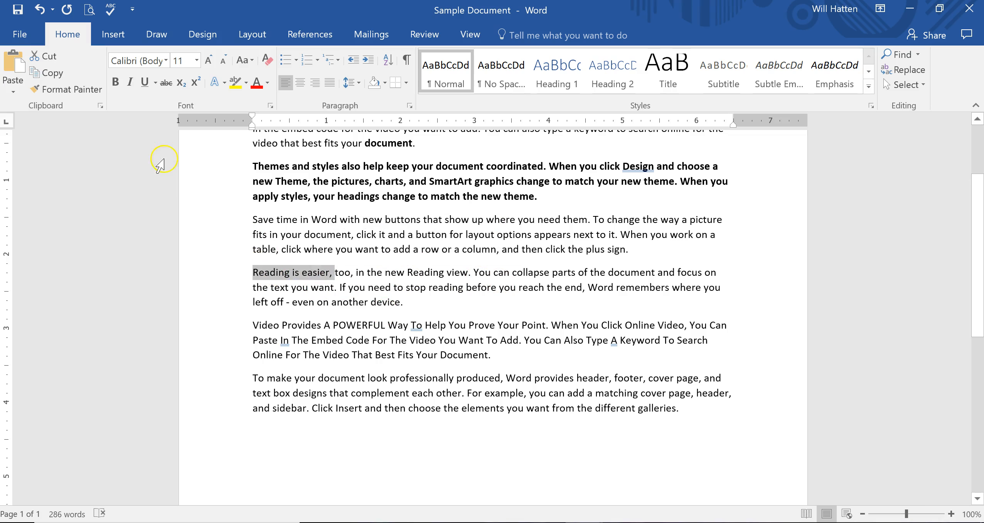
pyautogui.click(148, 82)
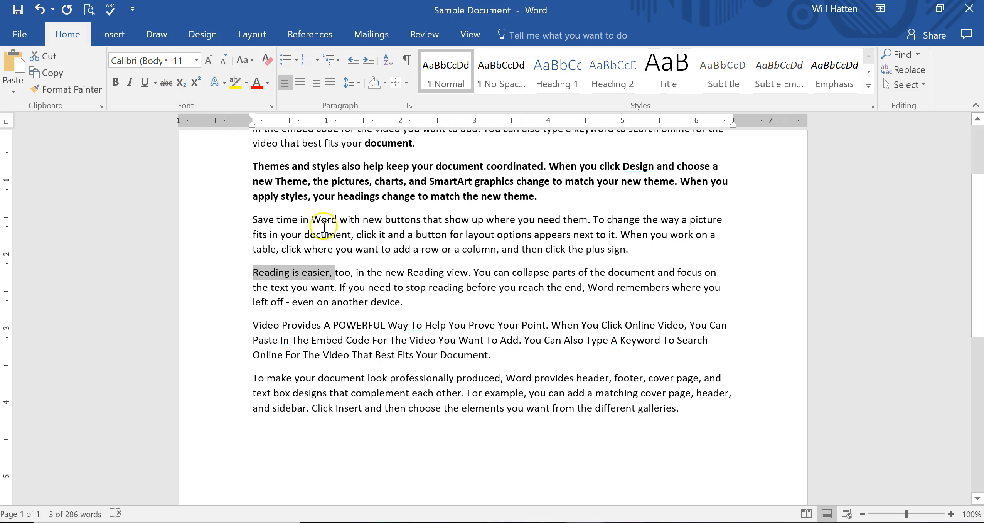
pyautogui.click(166, 82)
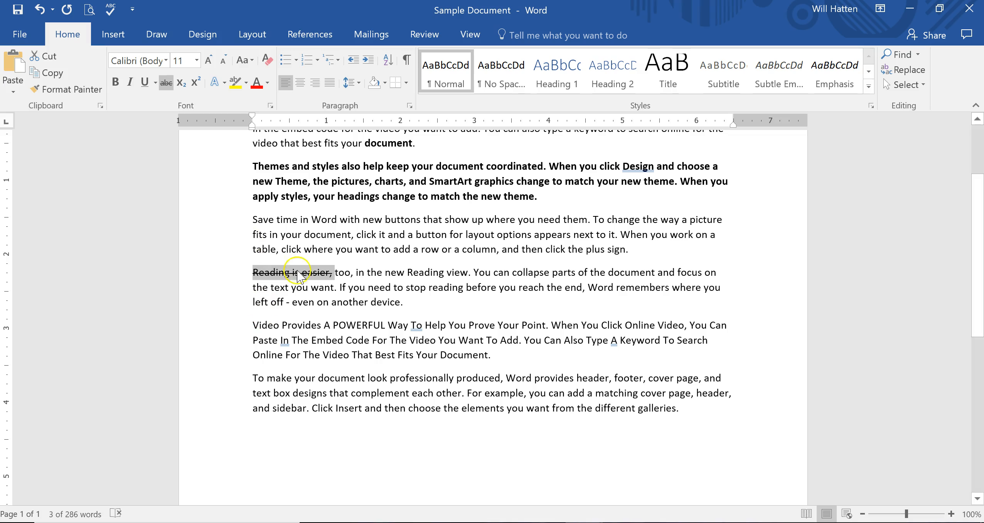
pyautogui.click(167, 82)
pyautogui.click(431, 340)
pyautogui.click(335, 274)
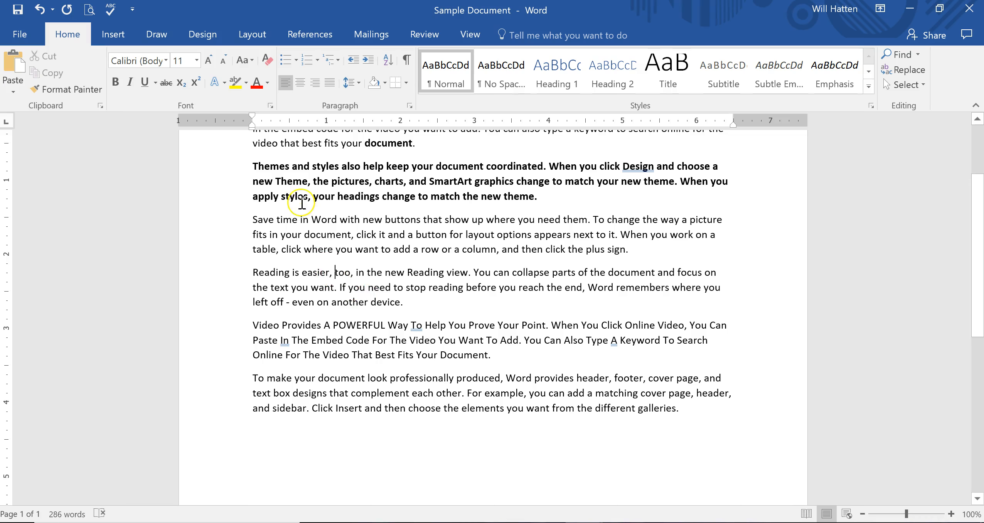
# - Insert "this is a subscript" as subscript text right after "galleries" at the end of the last paragraph
pyautogui.click(180, 84)
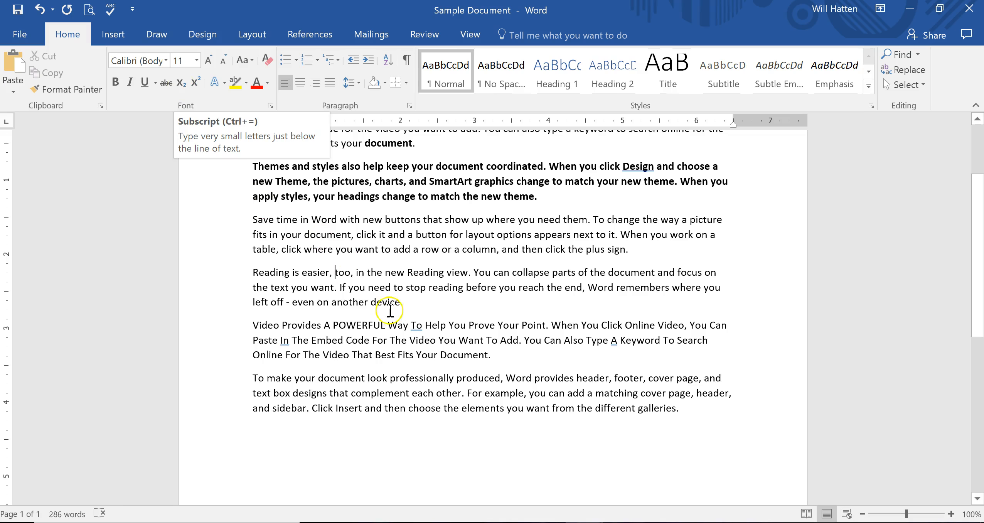
pyautogui.click(194, 82)
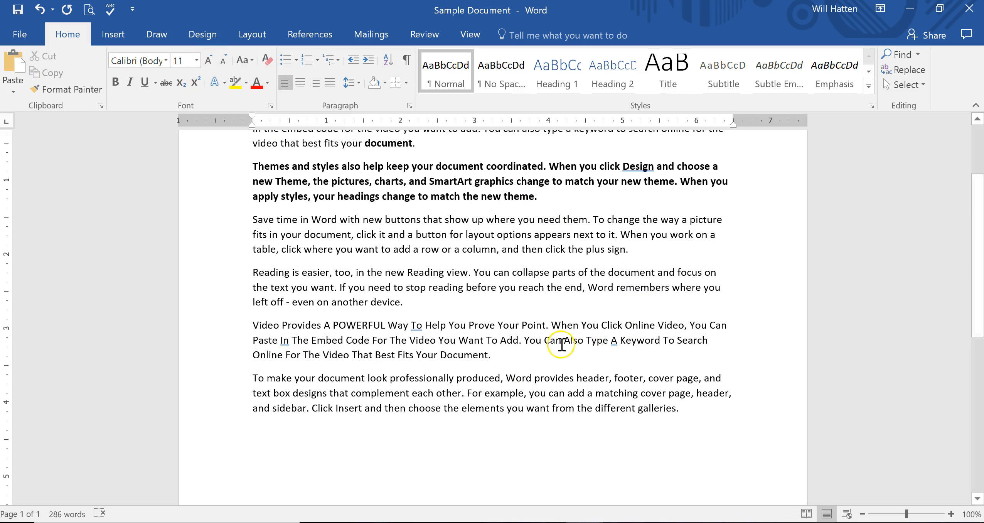
pyautogui.click(679, 408)
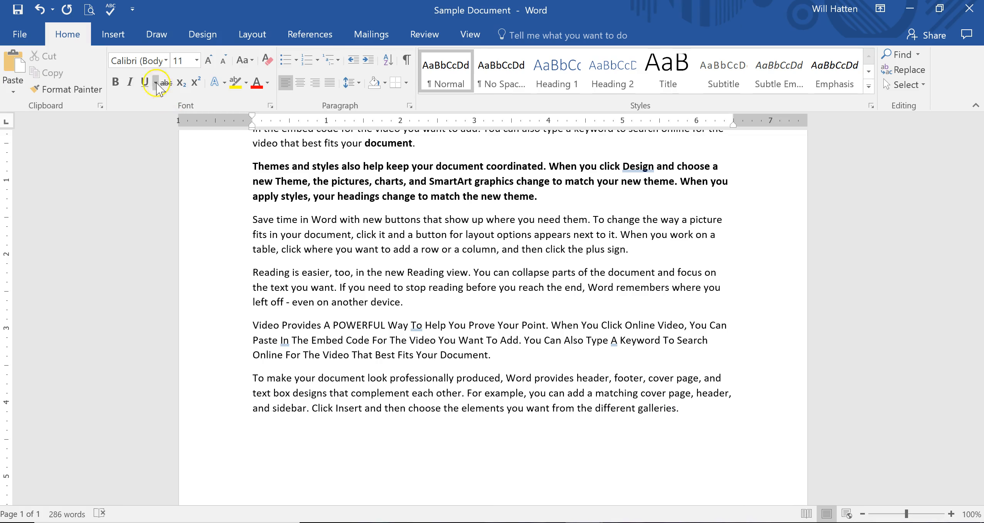
pyautogui.click(181, 82)
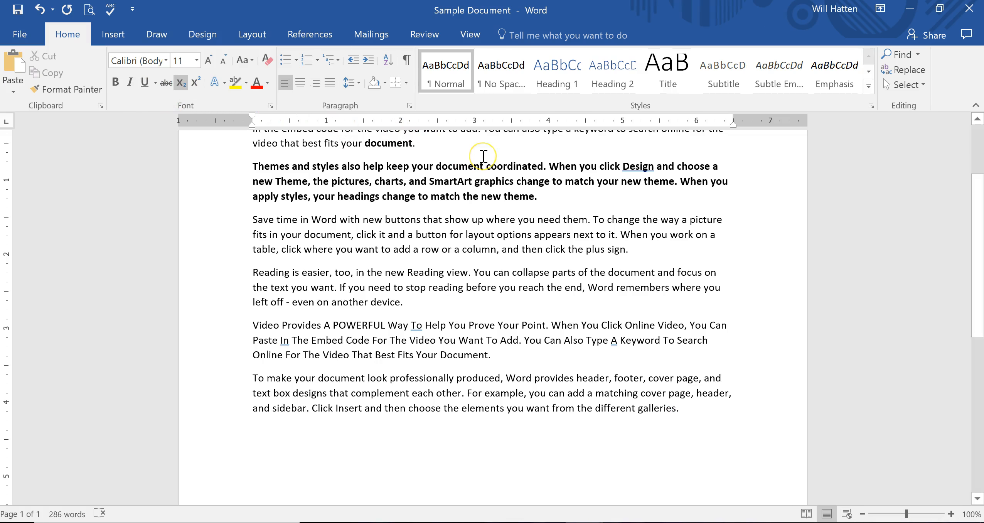
pyautogui.write('this is a')
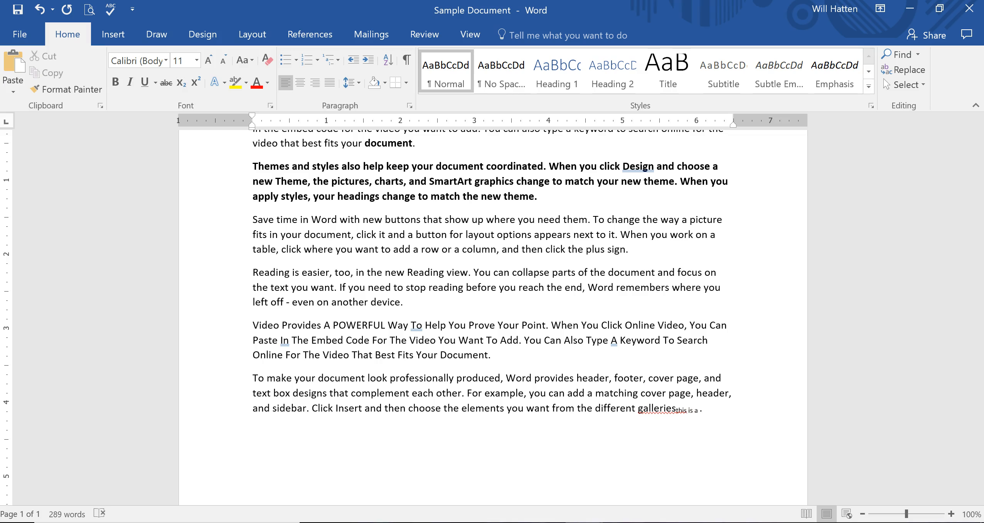
pyautogui.click(183, 86)
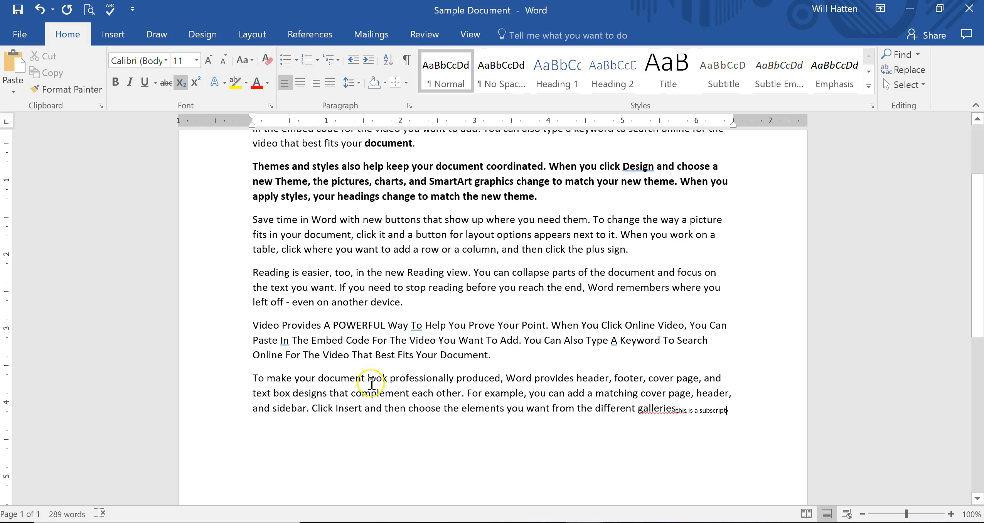
pyautogui.click(752, 421)
pyautogui.hotkey('ctrl', '=')
# - Below the last paragraph, enter 100 followed by a superscript 2
pyautogui.press('Return')
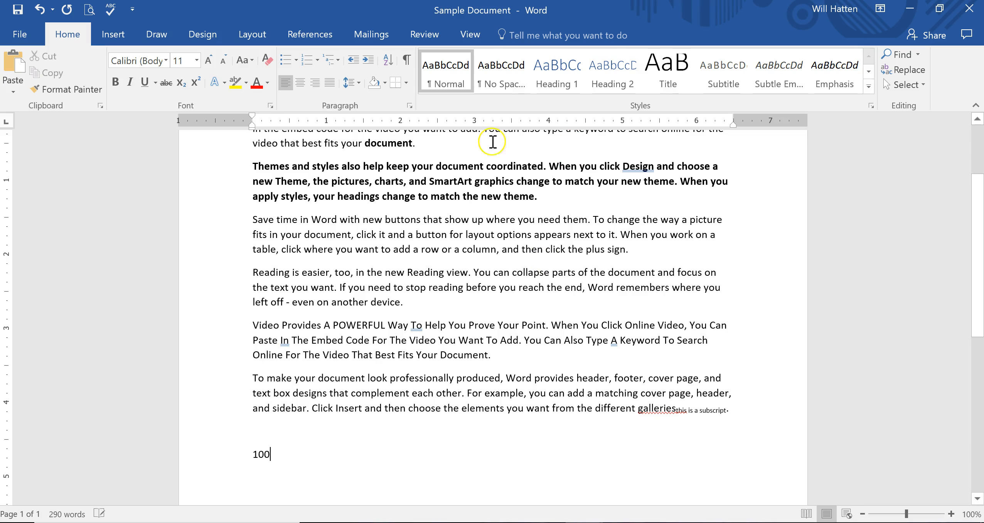
pyautogui.click(203, 83)
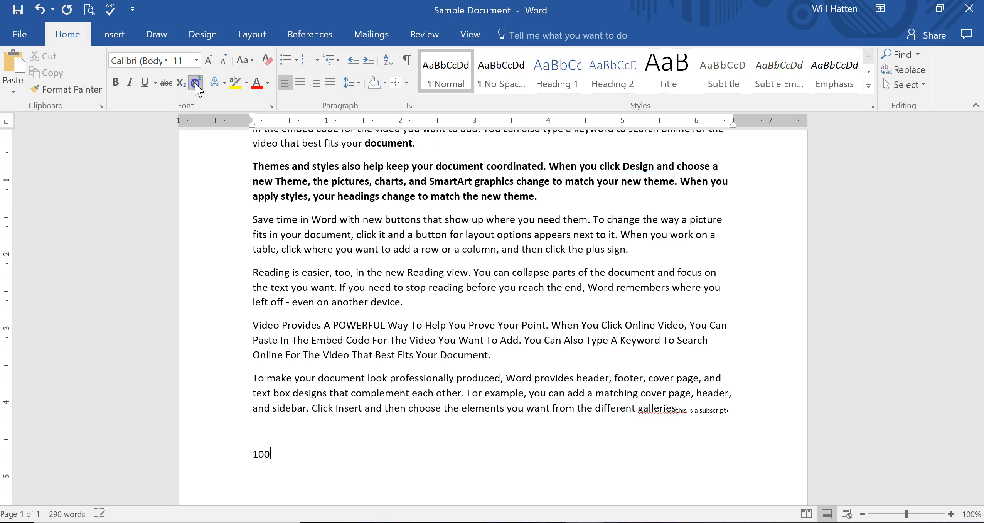
pyautogui.write('2')
pyautogui.click(332, 469)
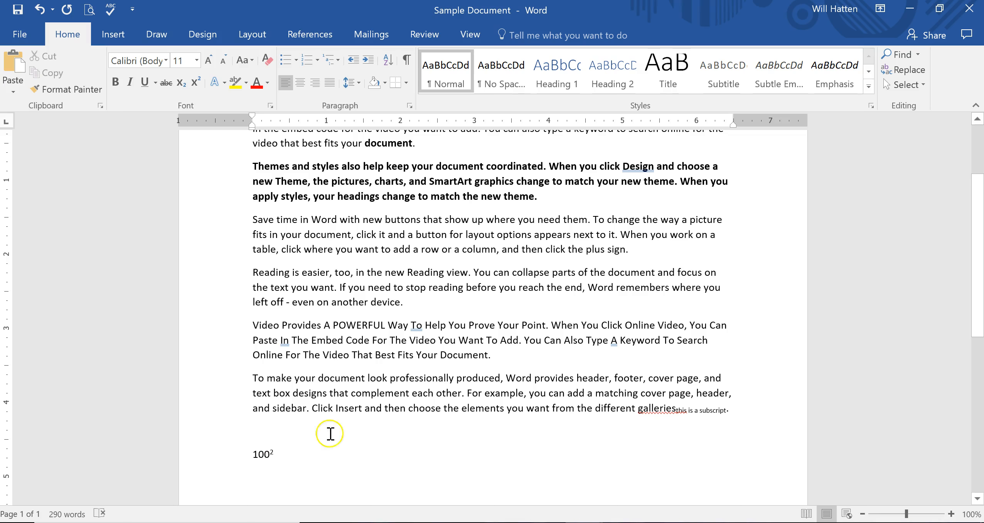
pyautogui.click(196, 83)
pyautogui.click(180, 83)
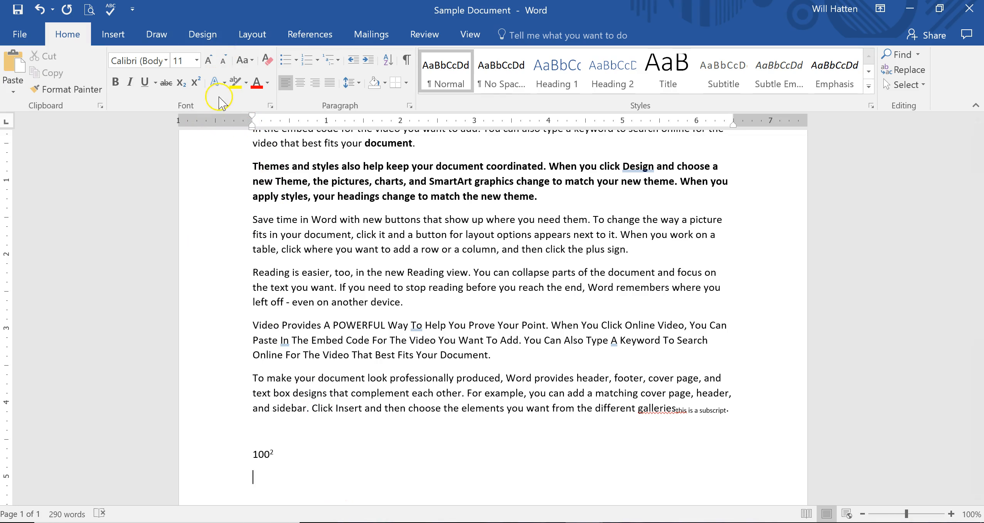
# - Try a gray text effect on the 100² line and replace it with the solid gold beveled effect
pyautogui.click(289, 450)
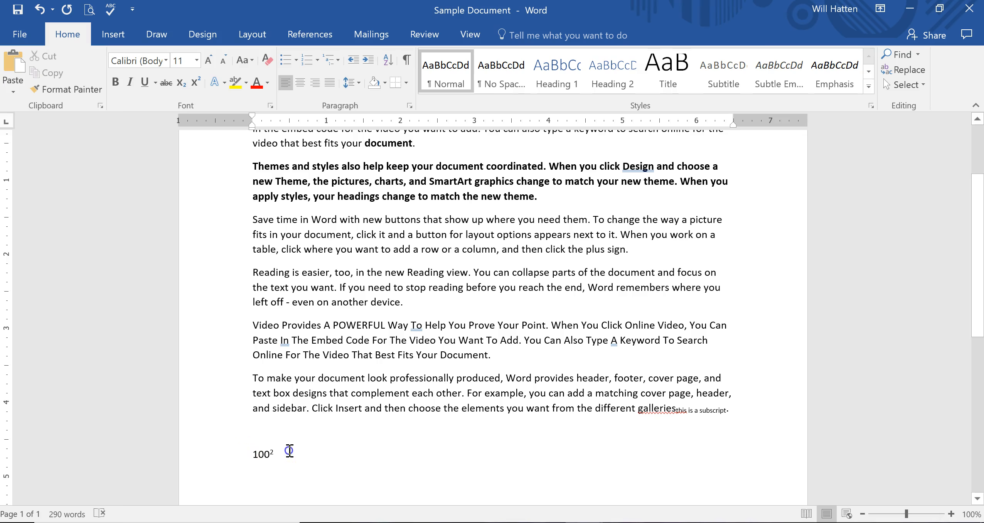
pyautogui.moveTo(289, 450); pyautogui.dragTo(246, 457)
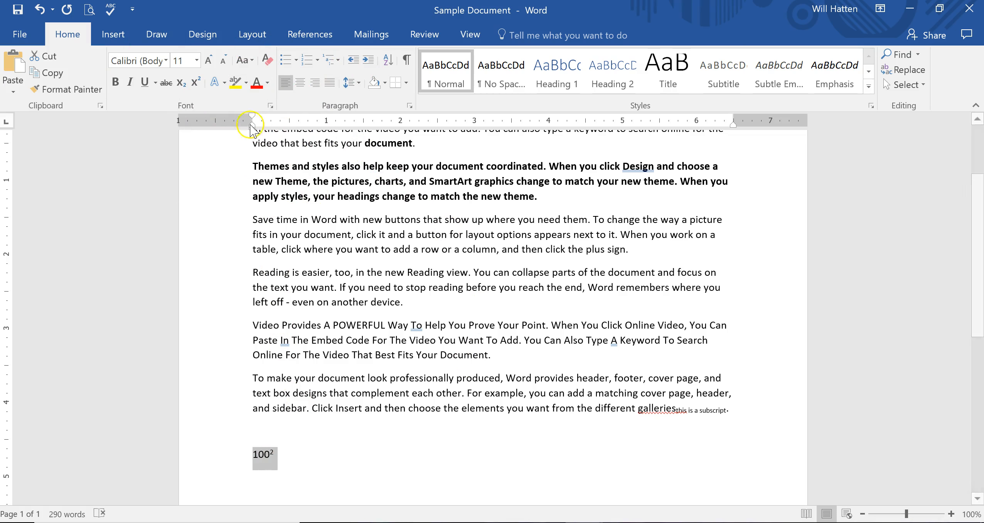
pyautogui.click(225, 83)
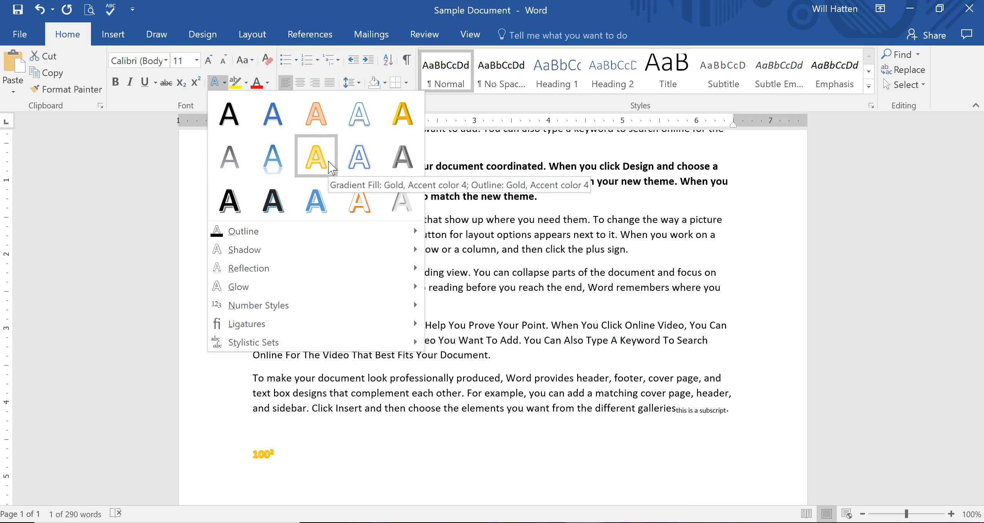
pyautogui.click(359, 177)
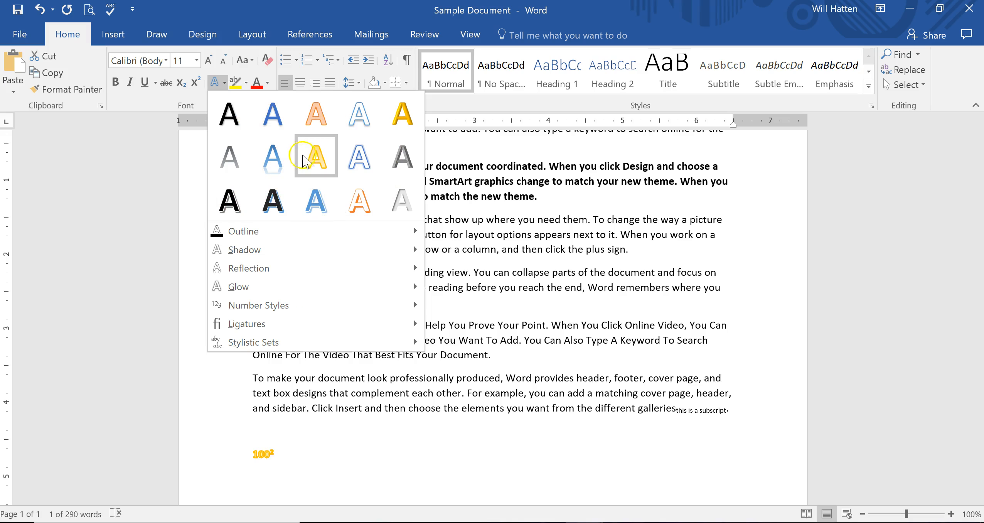
pyautogui.click(402, 156)
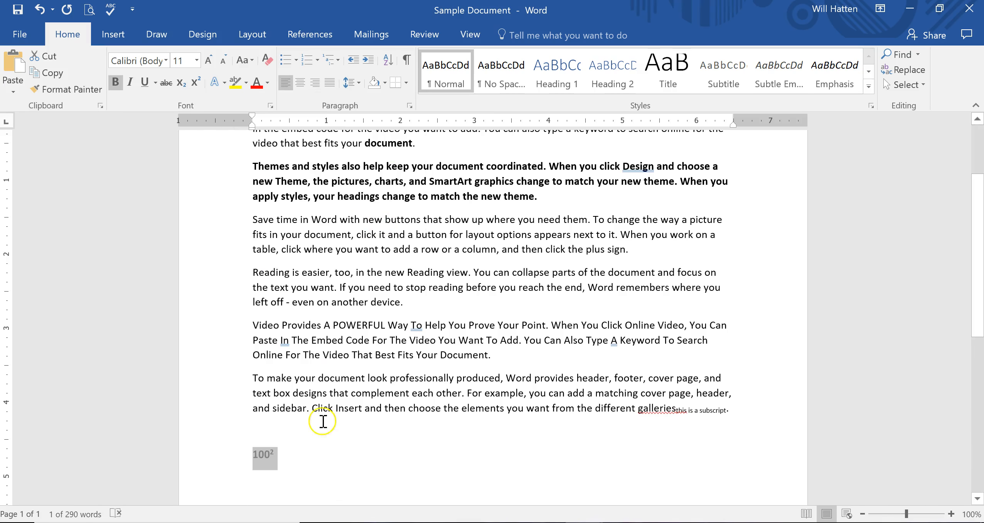
pyautogui.click(215, 83)
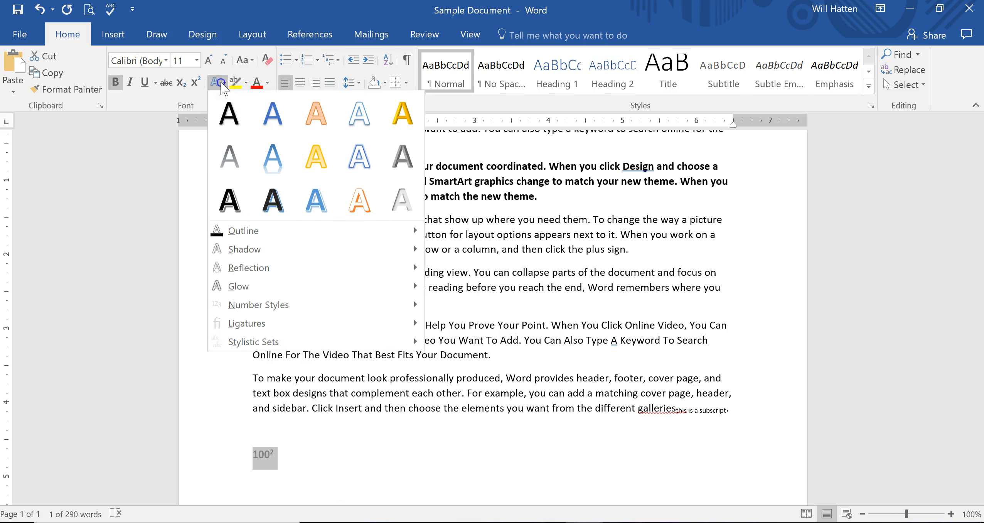
pyautogui.click(402, 114)
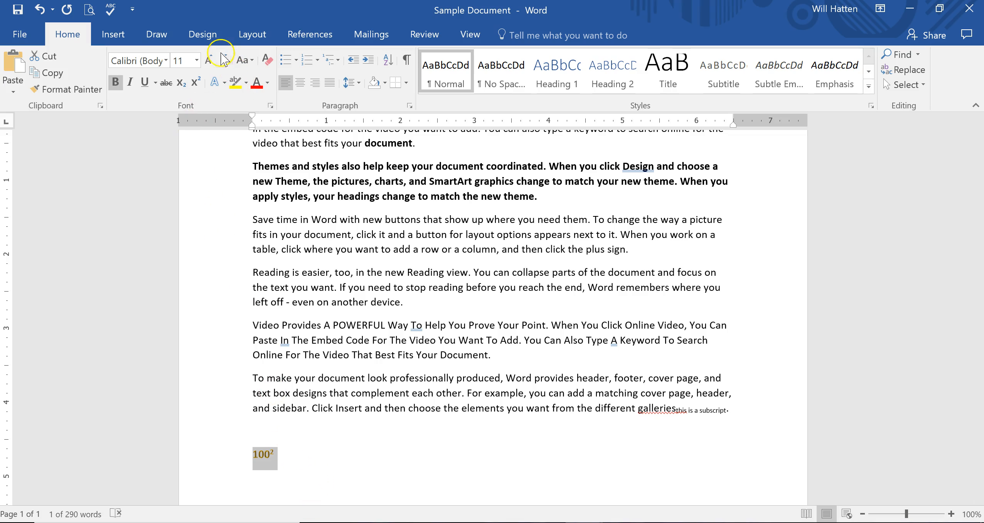
# - Grow the 100² text in increments to font size 80
pyautogui.click(209, 61)
pyautogui.click(209, 62)
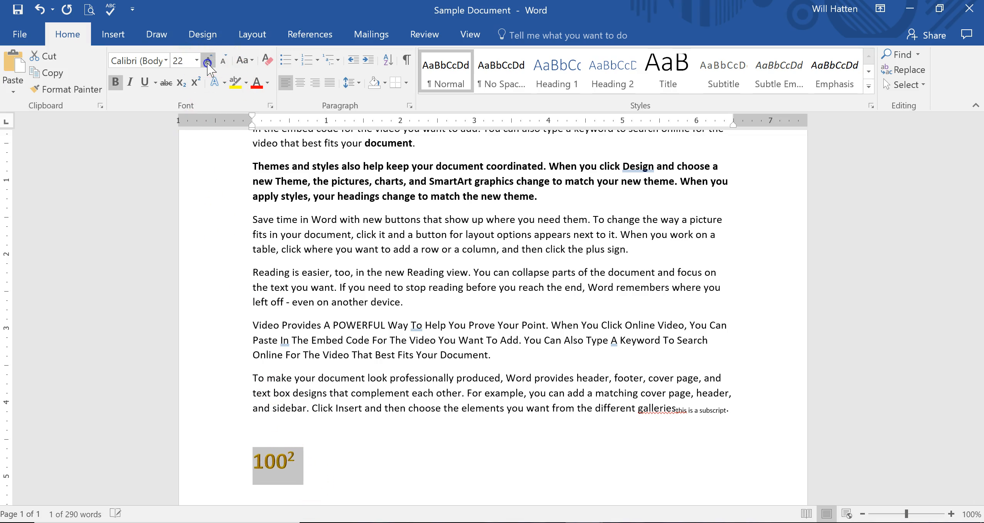
pyautogui.click(209, 61)
pyautogui.click(208, 62)
pyautogui.click(208, 62)
pyautogui.scroll(-3, 417, 272)
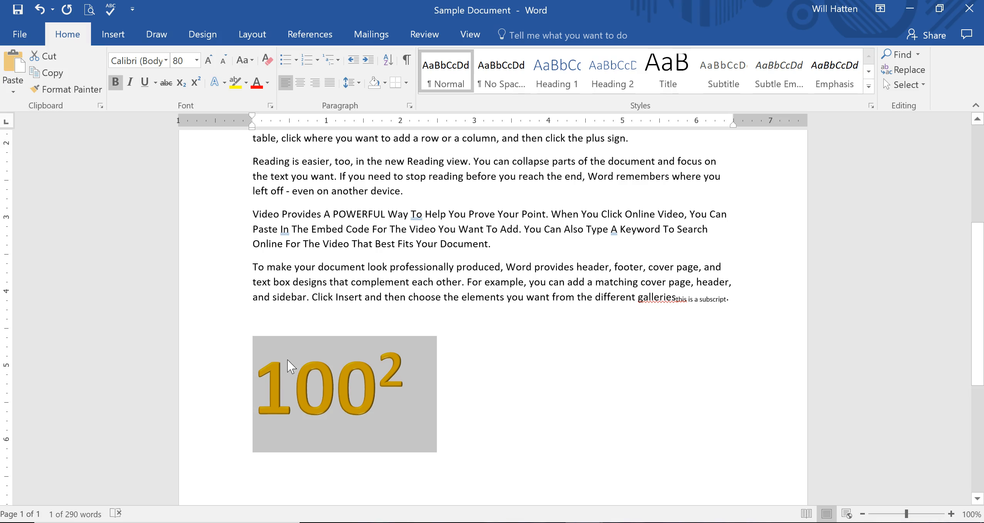
pyautogui.click(479, 362)
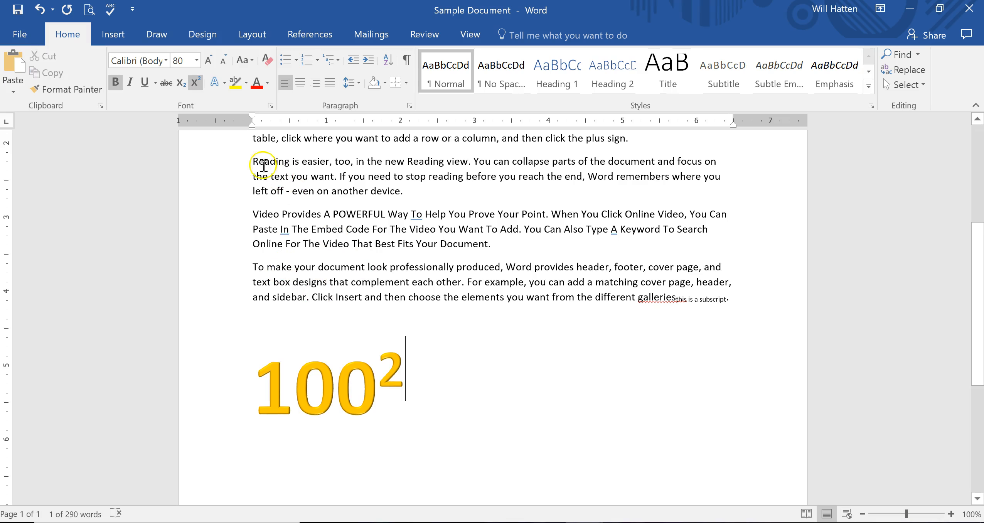
pyautogui.click(224, 82)
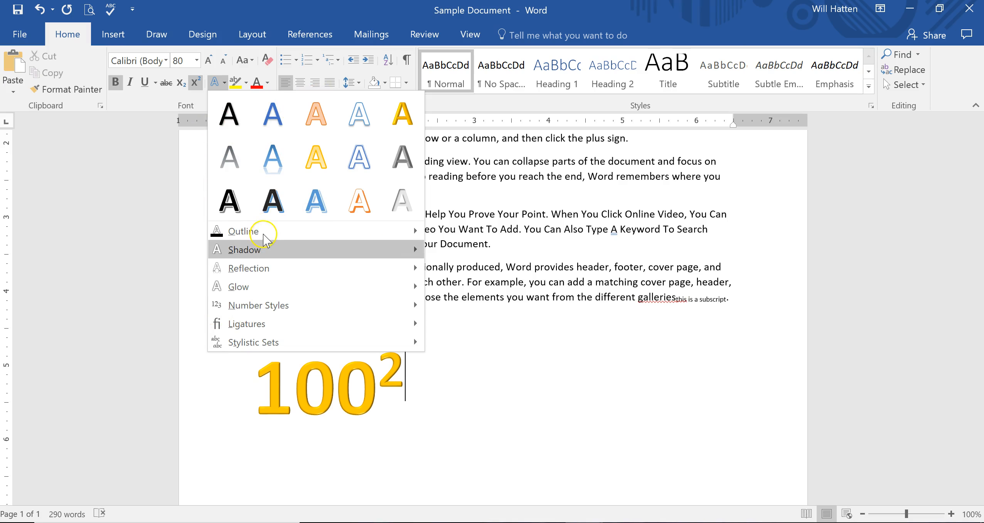
pyautogui.moveTo(294, 236)
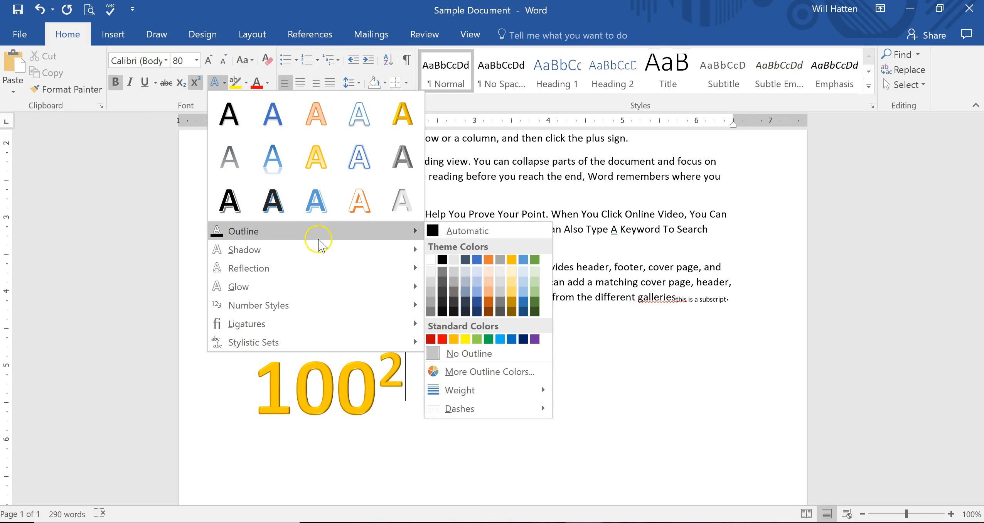
pyautogui.click(409, 232)
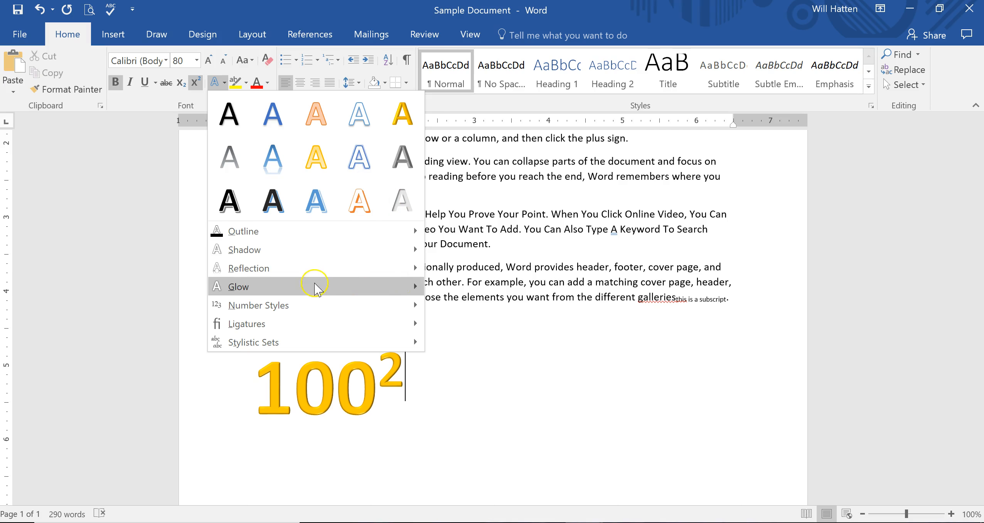
pyautogui.click(360, 156)
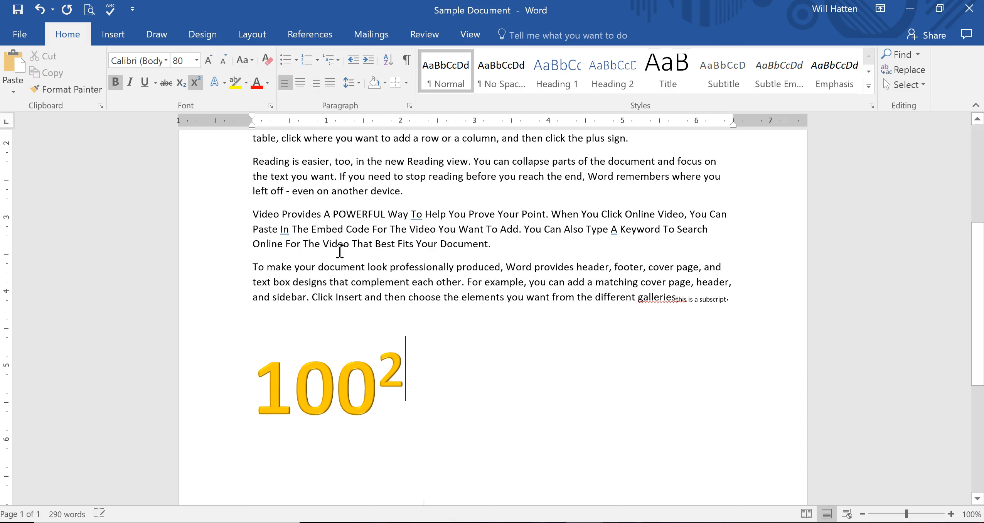
# - Apply the blue-outlined text effect with an unfilled look to the whole 100² text
pyautogui.moveTo(410, 387); pyautogui.dragTo(282, 395)
pyautogui.click(407, 397)
pyautogui.moveTo(406, 398); pyautogui.dragTo(265, 389)
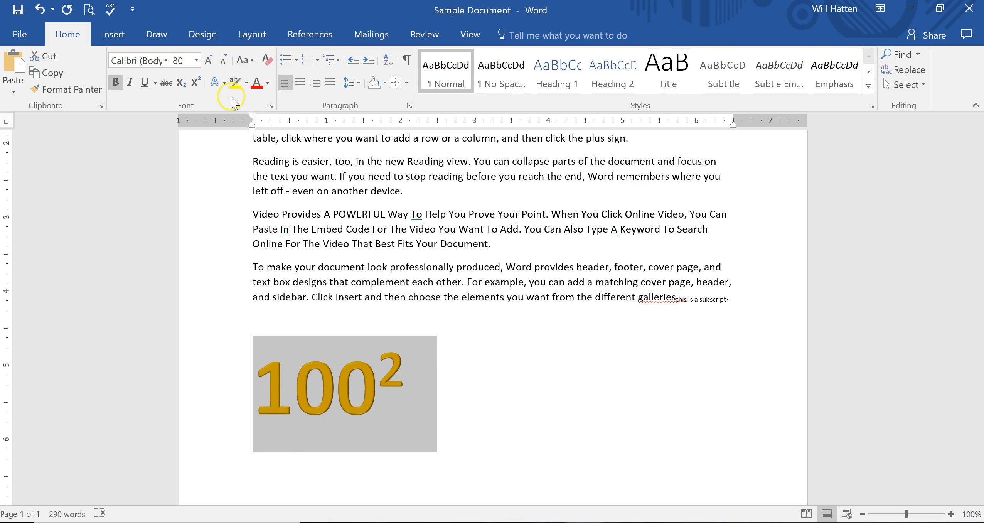
pyautogui.click(218, 83)
pyautogui.click(360, 156)
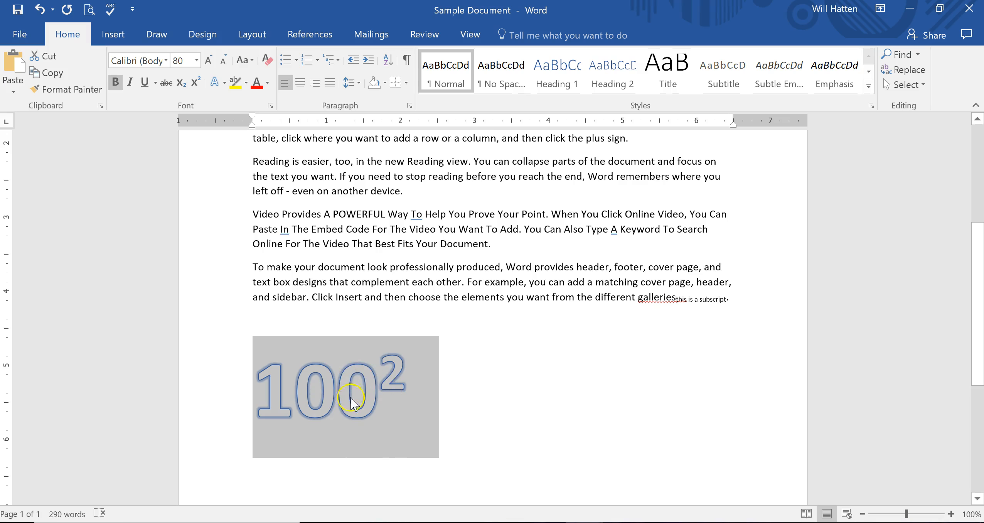
# - Add a reflection to the 100² text using the middle variation in the last row of reflection variations
pyautogui.click(223, 83)
pyautogui.moveTo(250, 273)
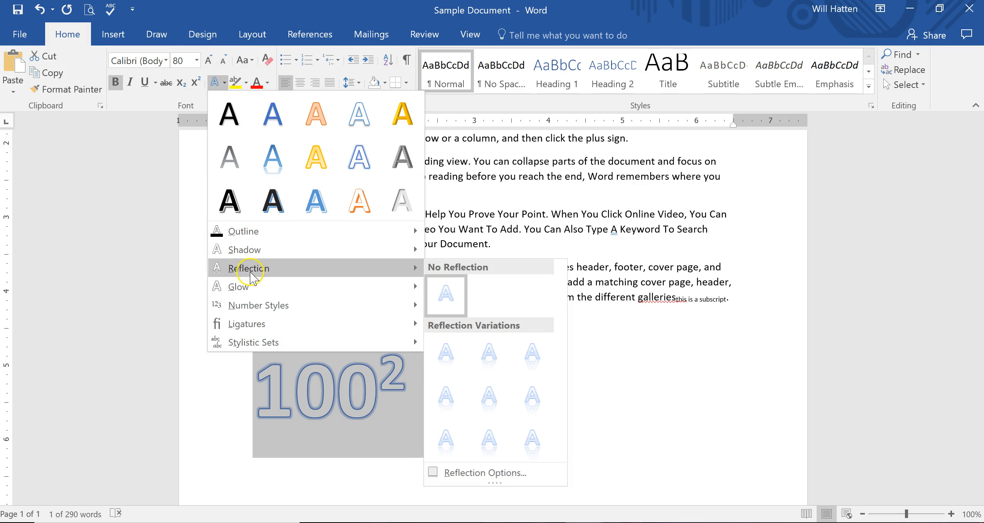
pyautogui.click(490, 439)
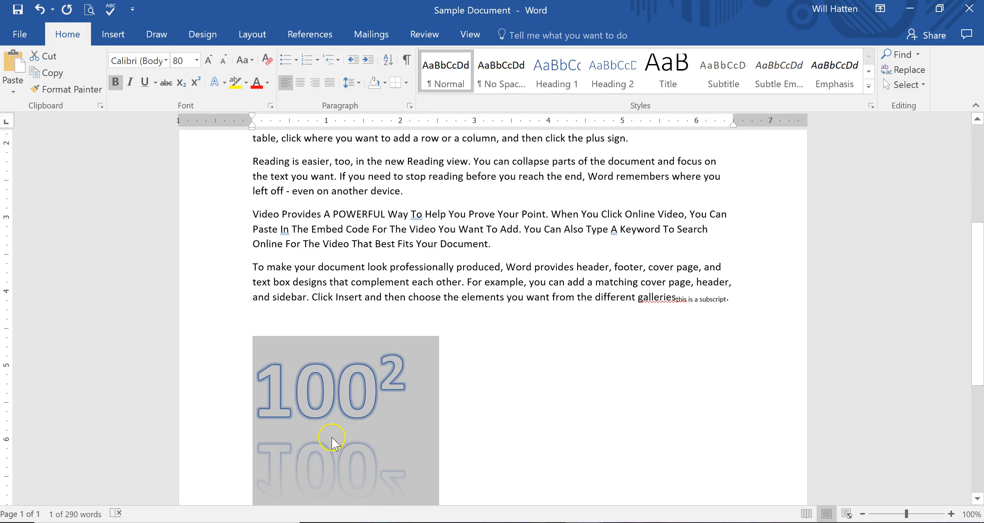
# - Look through the stylistic set, glow, reflection and shadow text-effect options for the 100² text without applying any
pyautogui.click(224, 88)
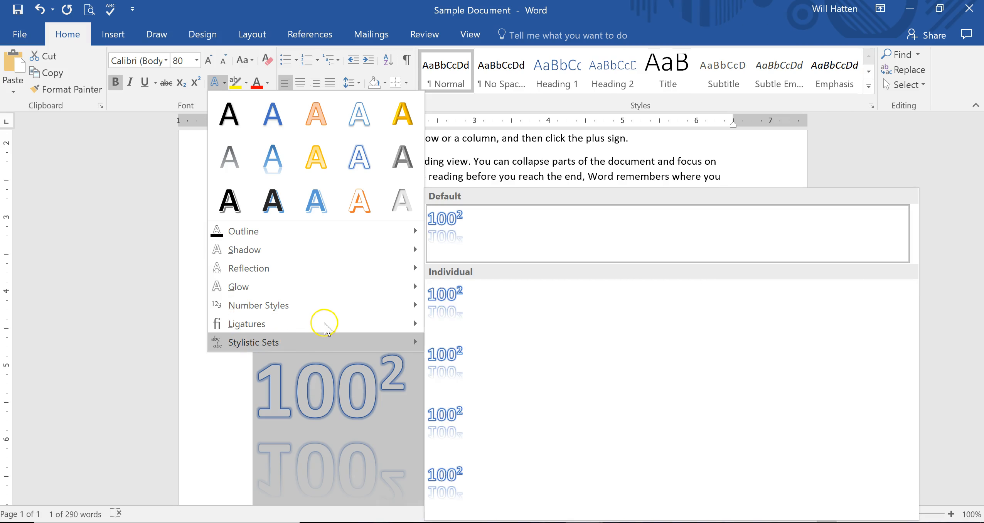
pyautogui.moveTo(331, 324)
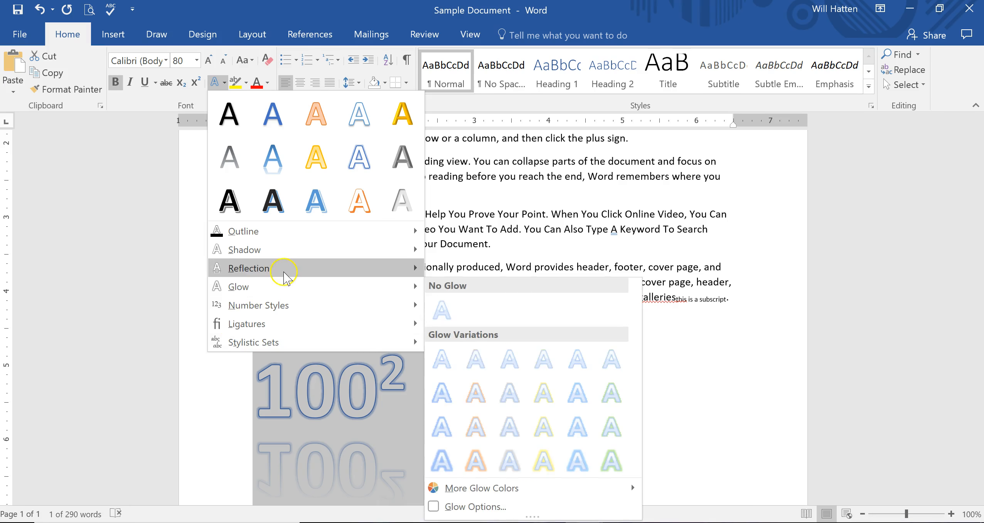
pyautogui.moveTo(408, 252)
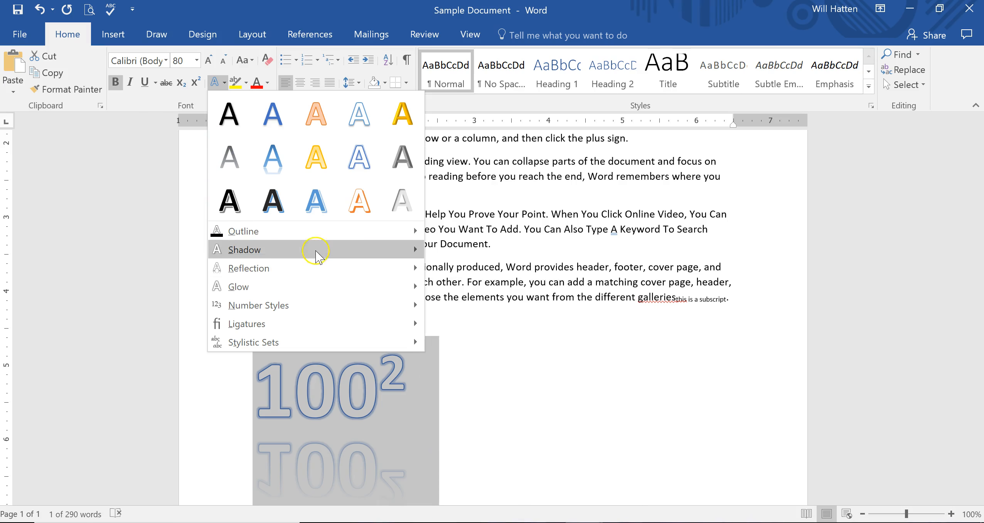
pyautogui.moveTo(255, 247)
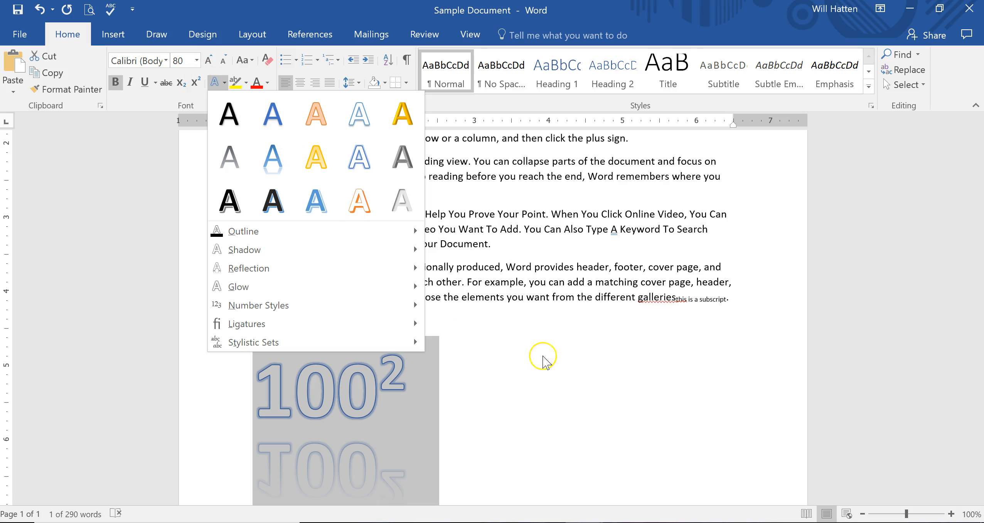
pyautogui.click(532, 344)
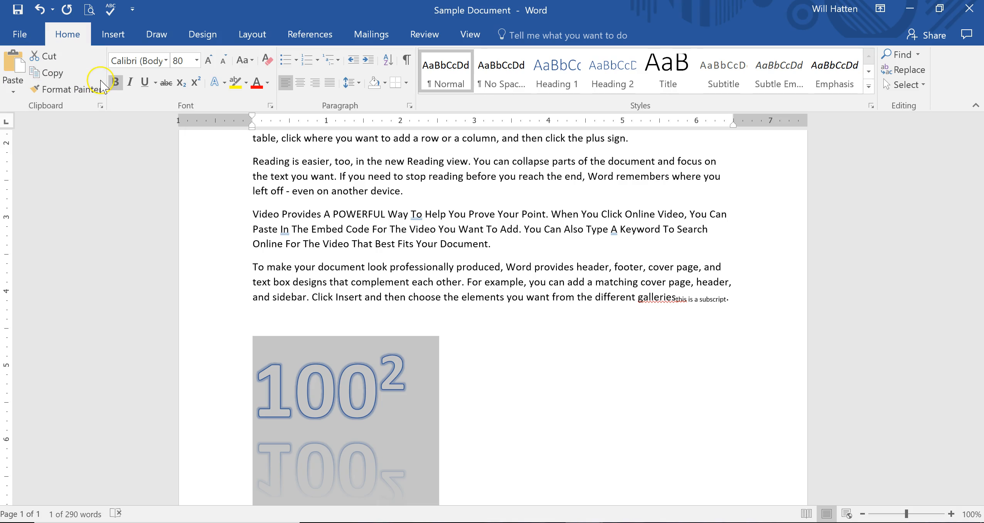
# - Cut the word "Video" at the start of the fifth paragraph and paste it back in the same place
pyautogui.moveTo(254, 214); pyautogui.dragTo(279, 214)
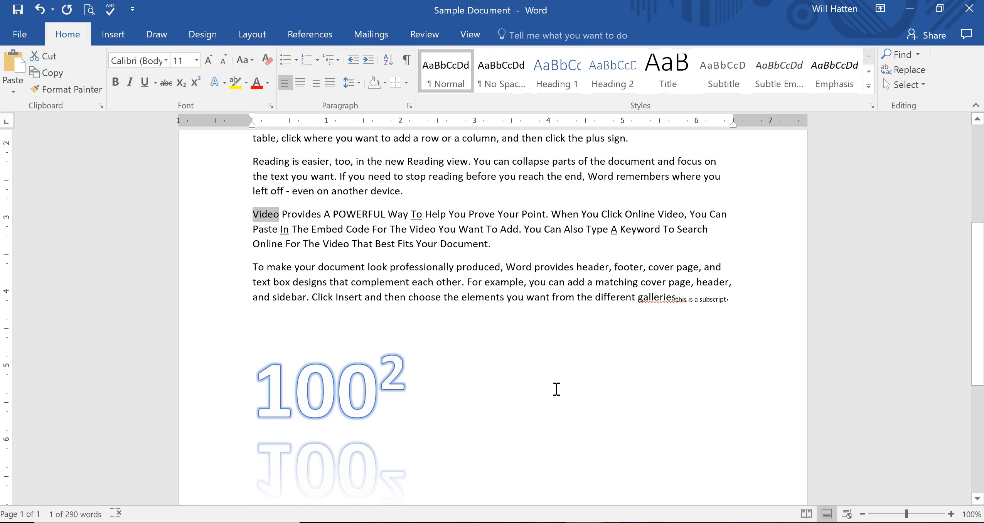
pyautogui.hotkey('ctrl', 'x')
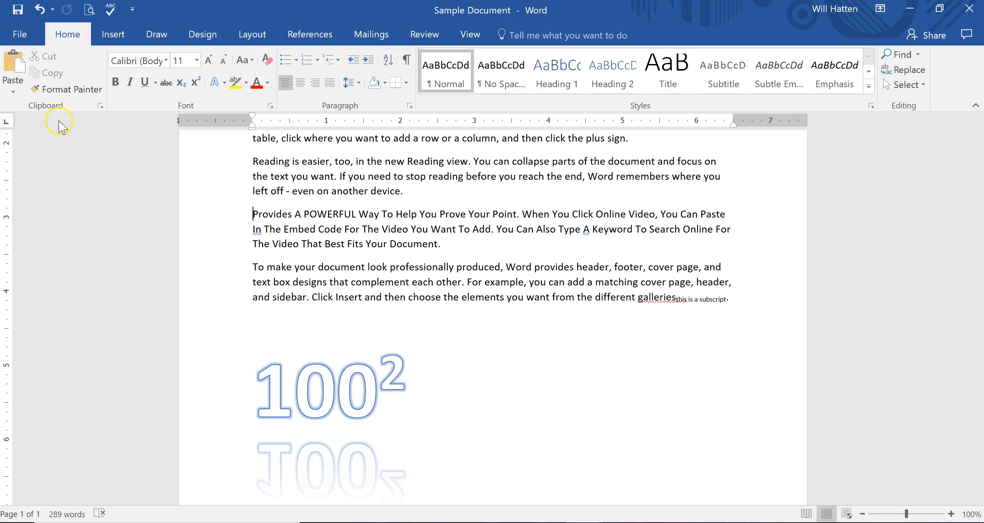
pyautogui.click(48, 74)
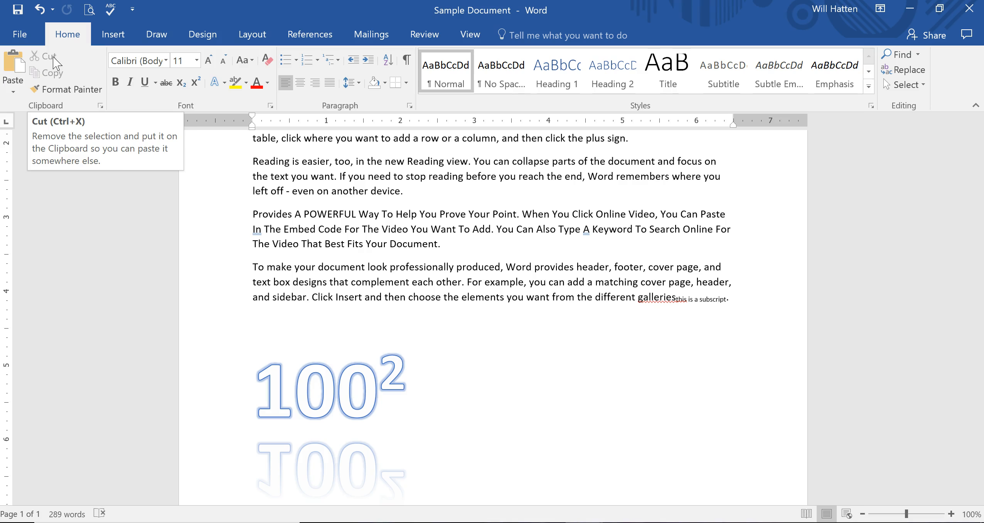
pyautogui.hotkey('ctrl', 'v')
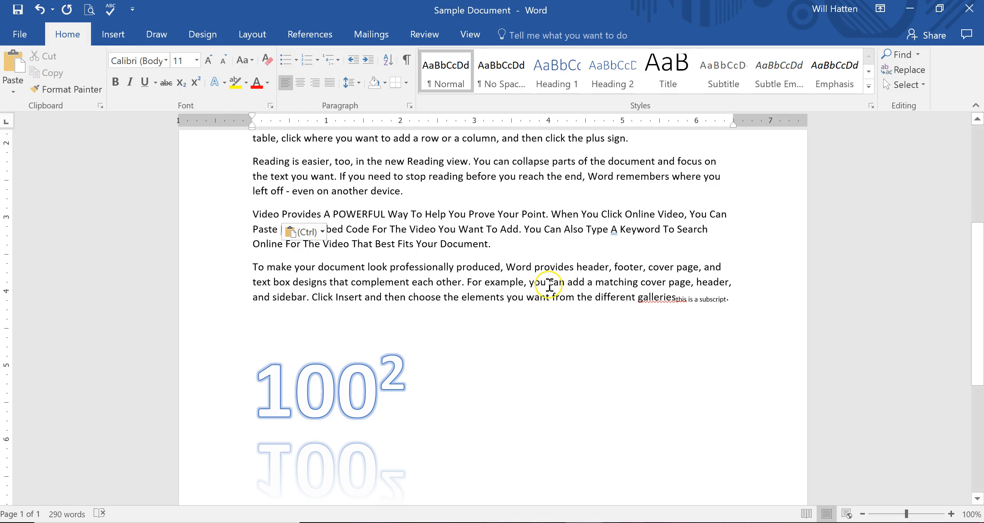
# - Highlight "Word" in the third paragraph and "POWERFUL" in the fifth paragraph in turquoise
pyautogui.scroll(5, 556, 281)
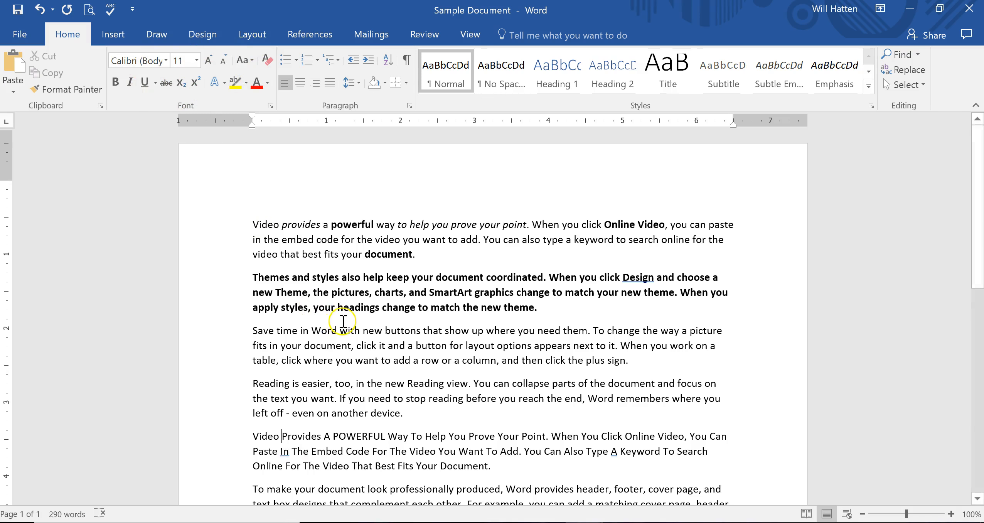
pyautogui.scroll(-1, 328, 318)
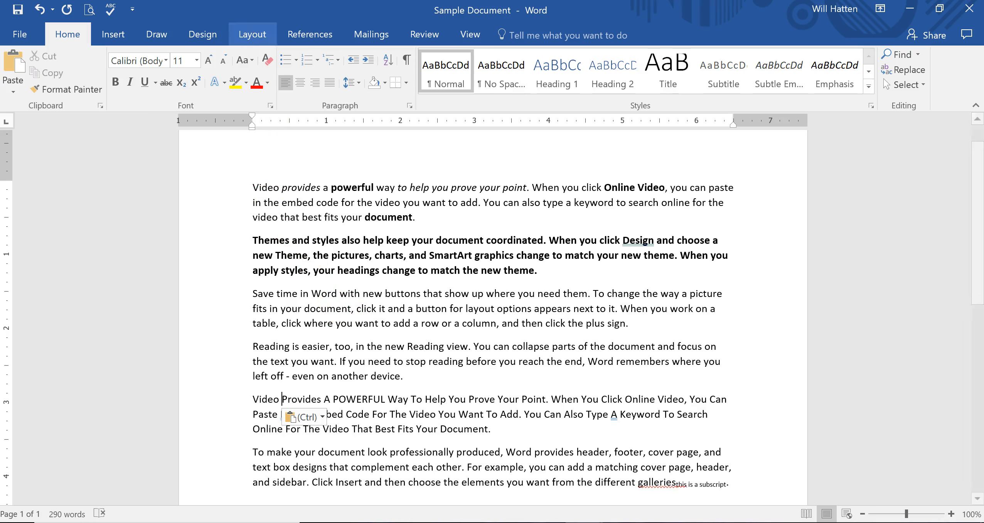
pyautogui.click(245, 78)
pyautogui.click(246, 81)
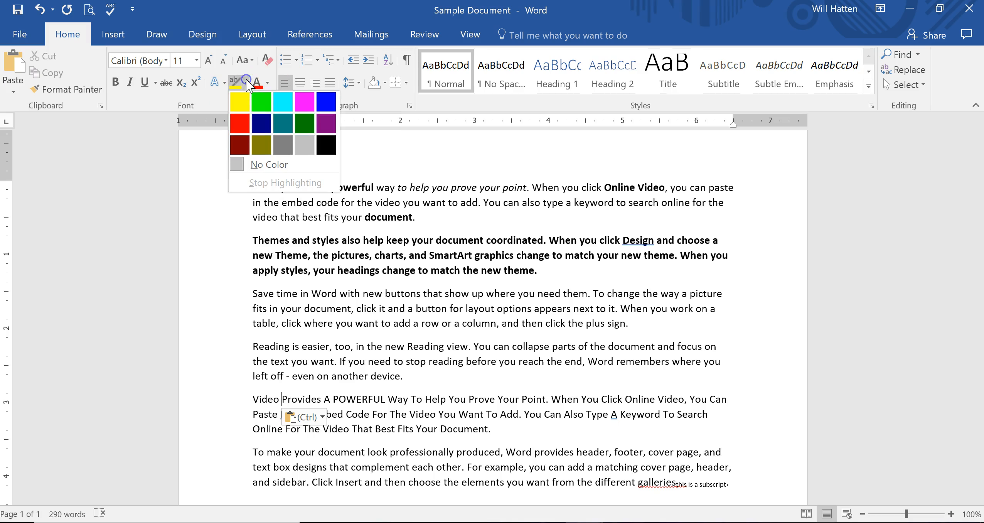
pyautogui.click(283, 100)
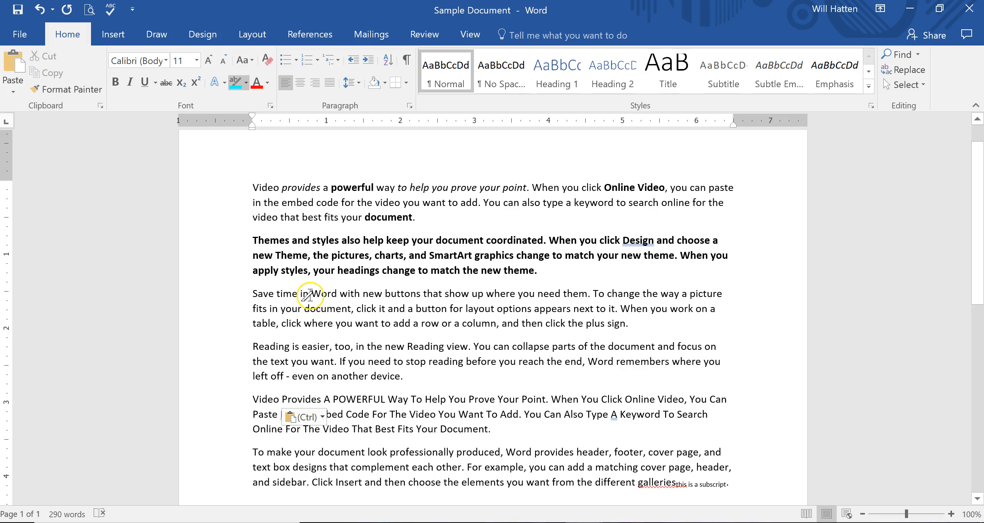
pyautogui.moveTo(334, 297); pyautogui.dragTo(336, 296)
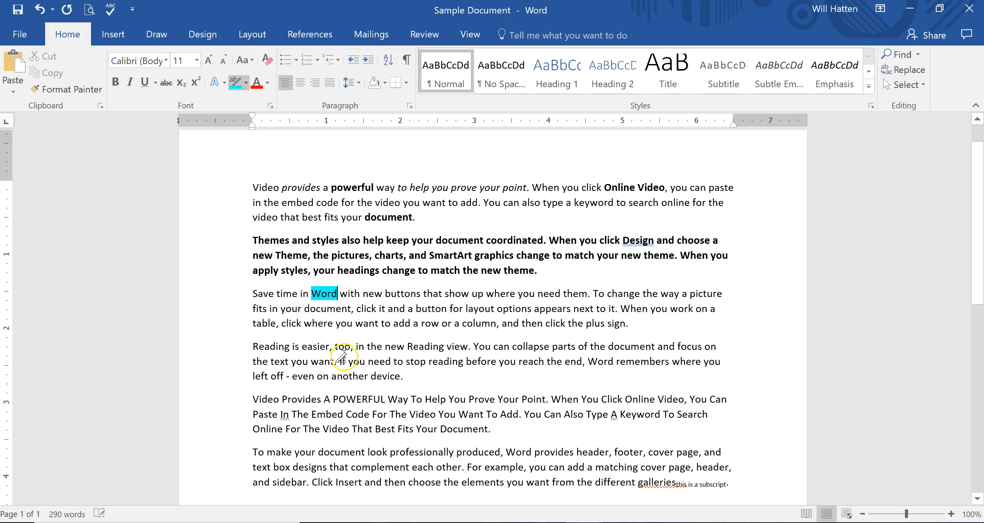
pyautogui.moveTo(334, 400); pyautogui.dragTo(385, 403)
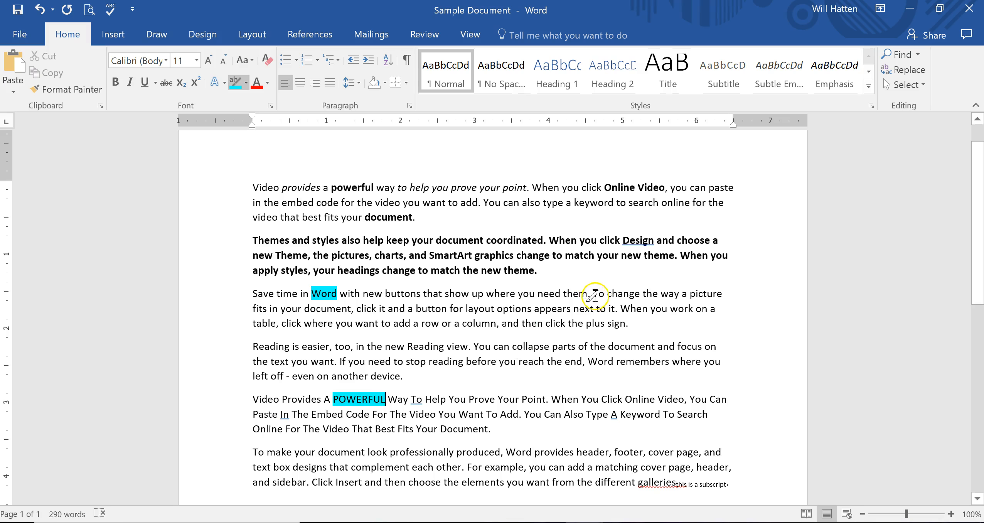
# - Highlight "To change" in the third paragraph in turquoise and remove that highlight again
pyautogui.moveTo(594, 294); pyautogui.dragTo(641, 296)
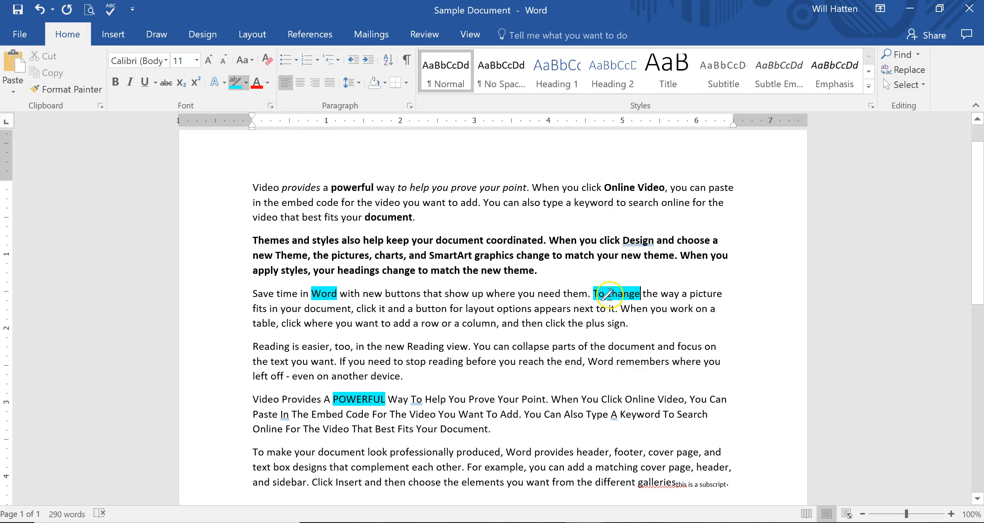
pyautogui.moveTo(641, 293); pyautogui.dragTo(641, 293)
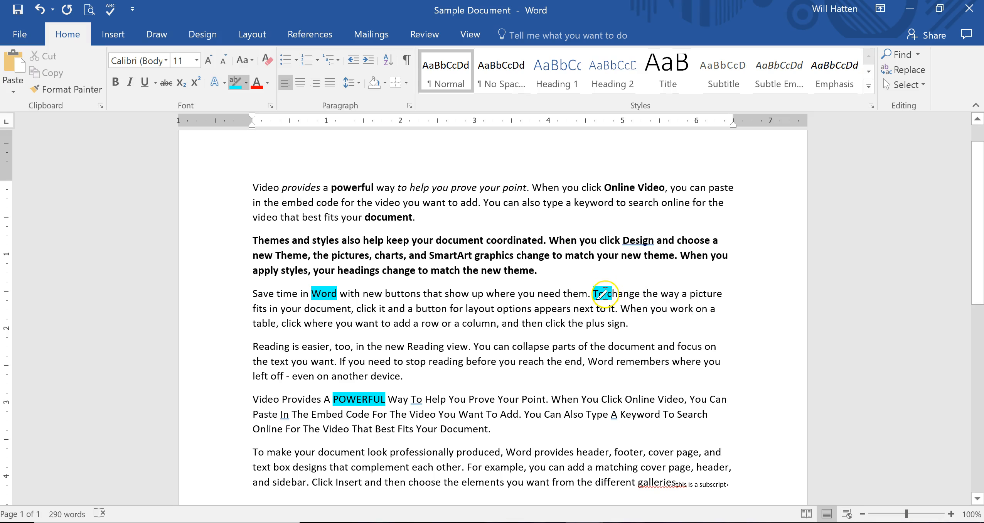
pyautogui.moveTo(613, 294); pyautogui.dragTo(612, 294)
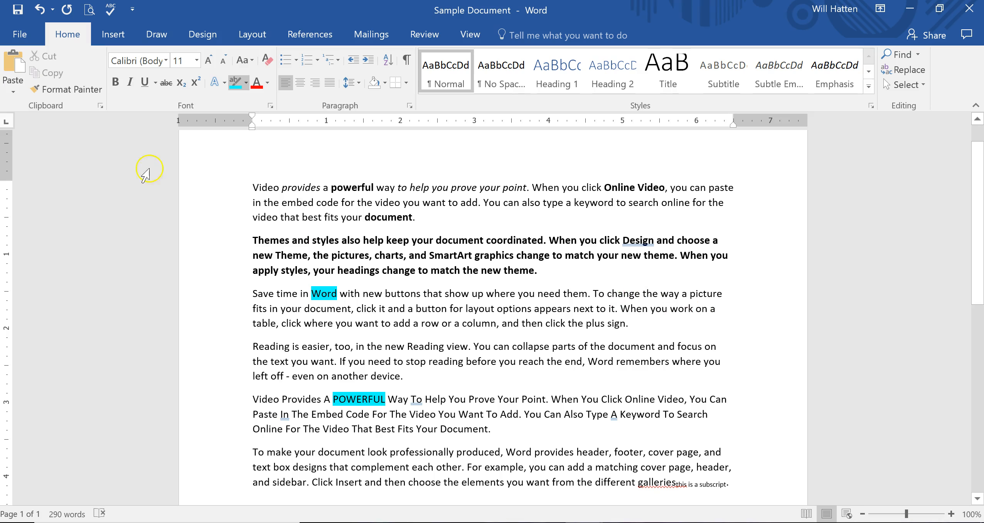
# - Highlight the first line of the bold "Themes and styles" paragraph in turquoise and stop highlighting
pyautogui.click(246, 81)
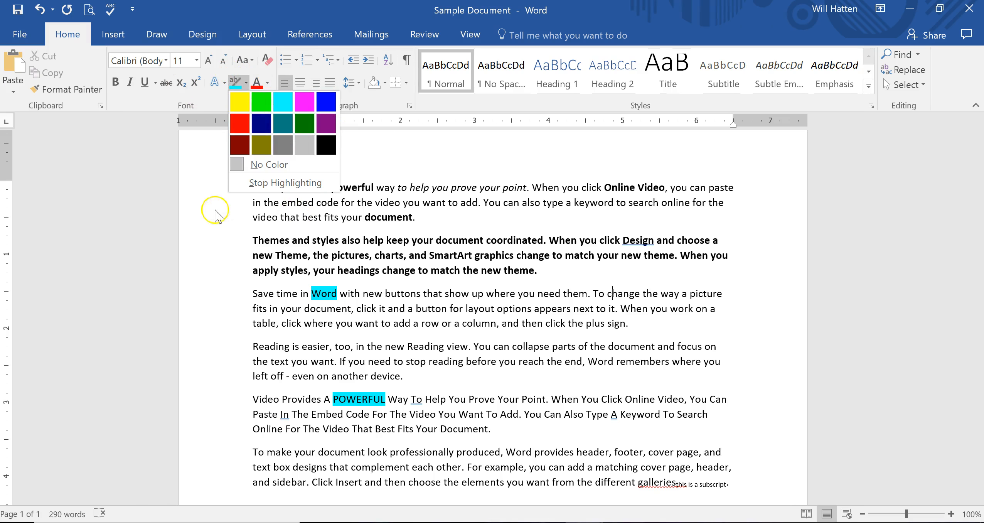
pyautogui.click(141, 198)
pyautogui.click(152, 242)
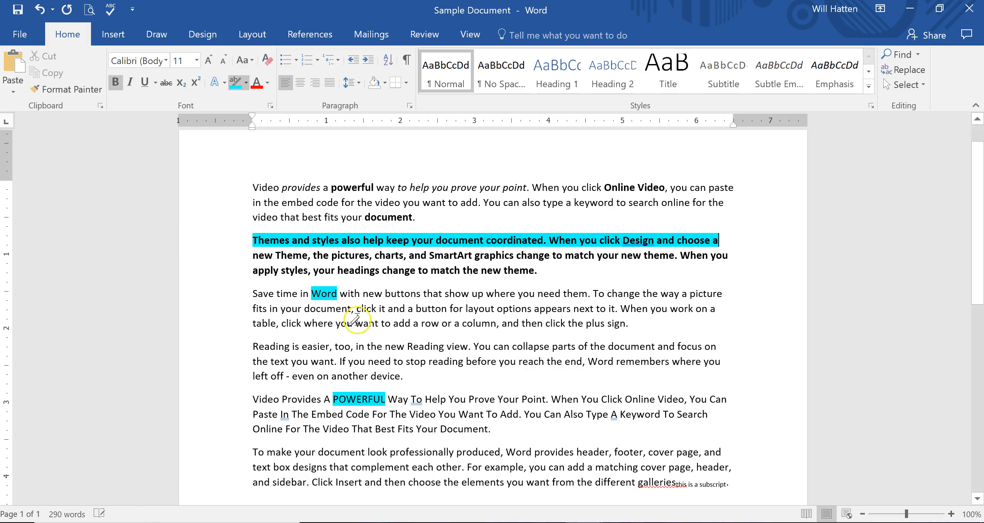
pyautogui.click(246, 83)
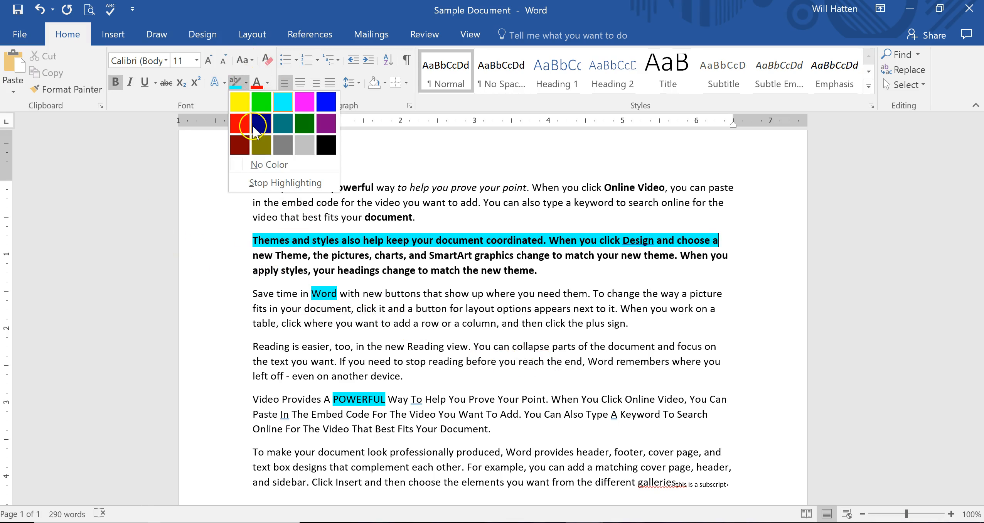
pyautogui.click(259, 185)
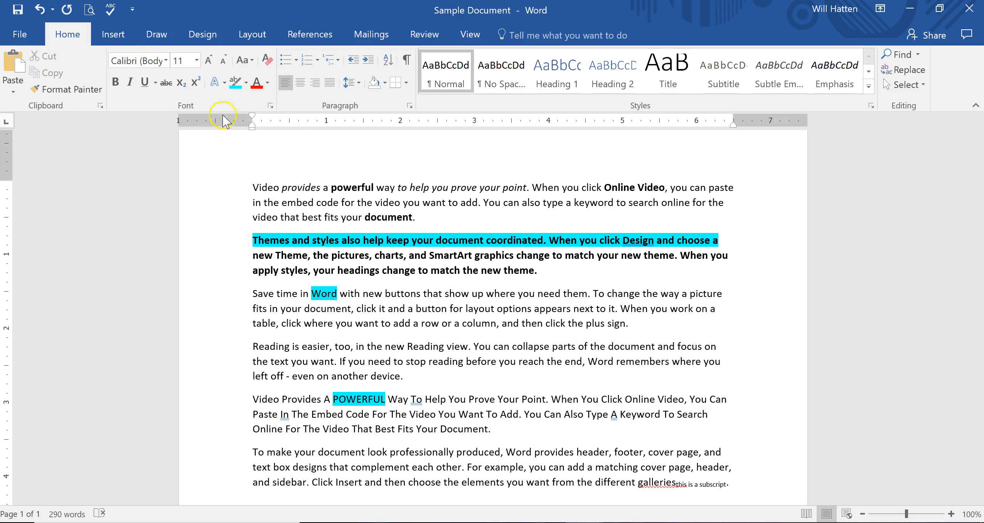
# - Set the font color of the first paragraph's first line to the standard red
pyautogui.click(267, 83)
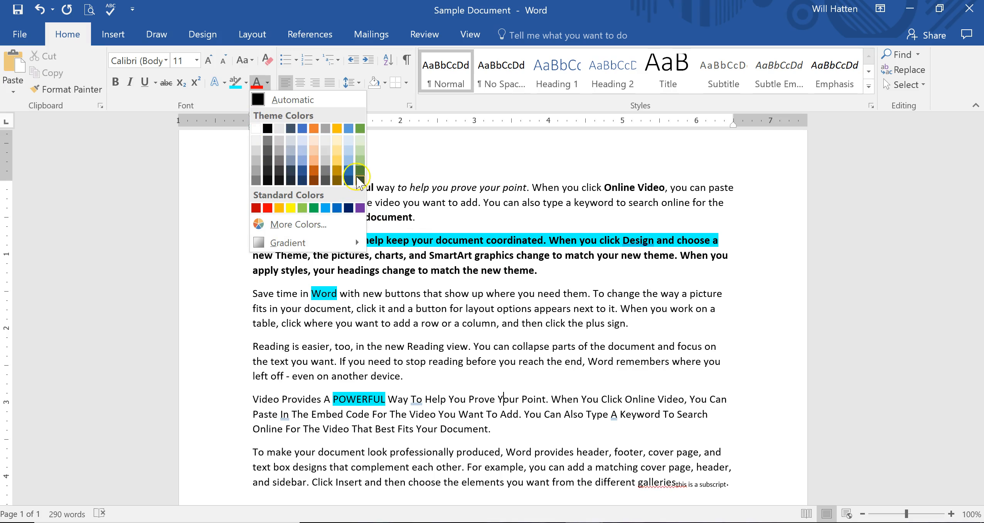
pyautogui.click(551, 321)
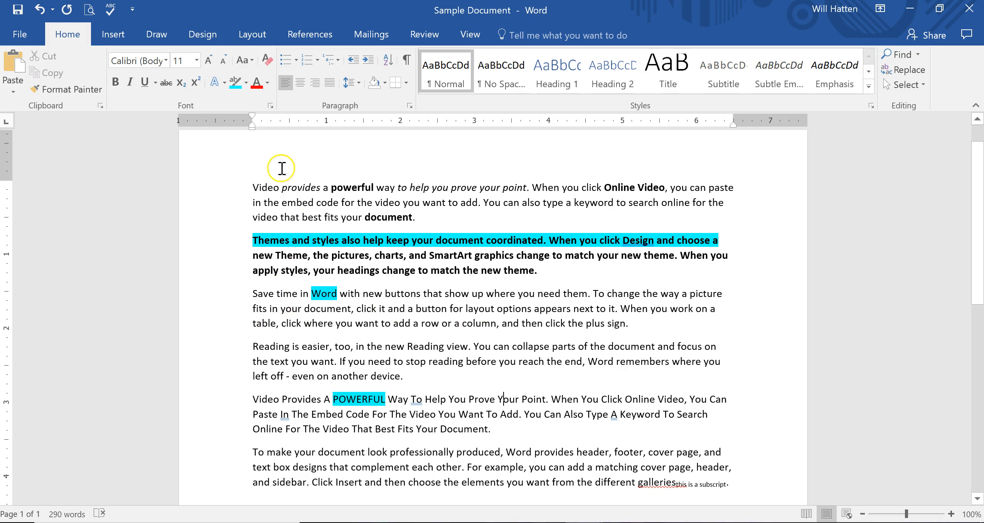
pyautogui.moveTo(253, 187); pyautogui.dragTo(732, 191)
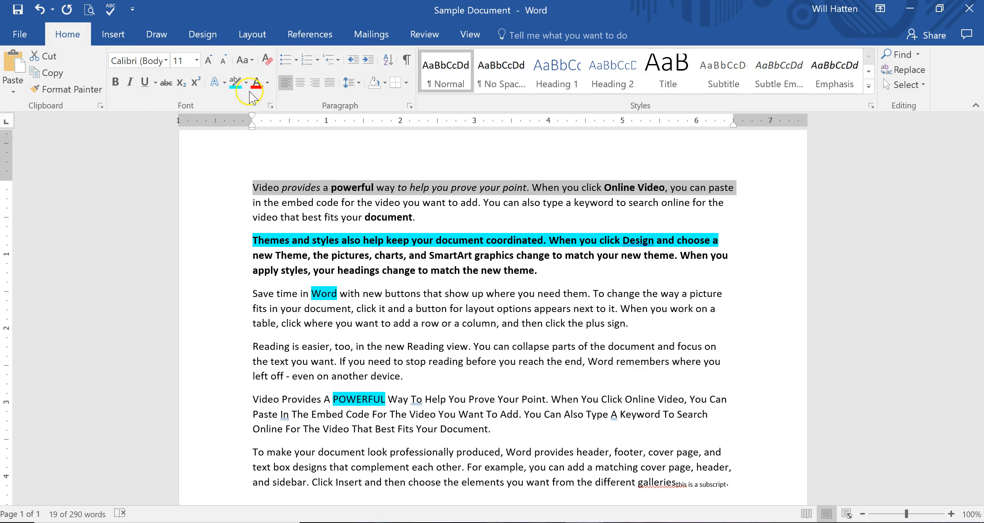
pyautogui.click(267, 83)
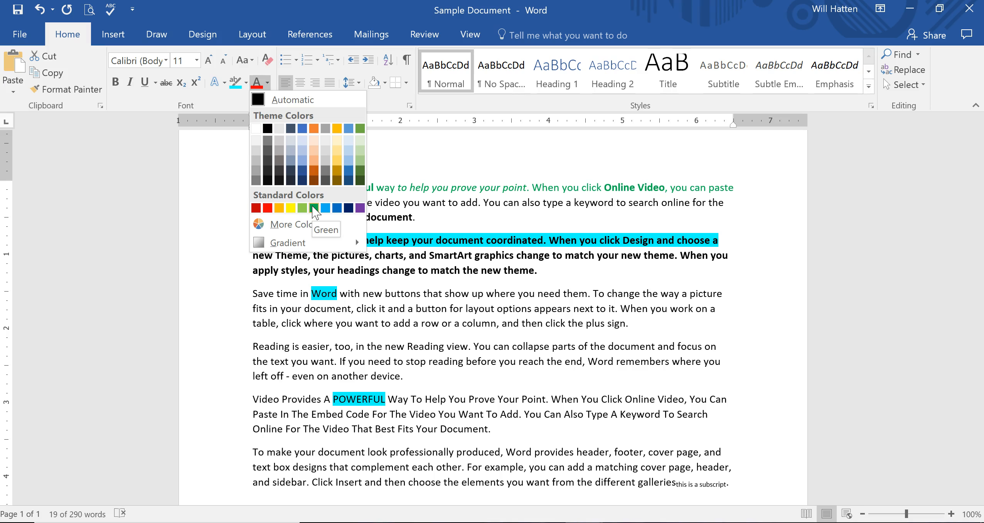
pyautogui.click(267, 208)
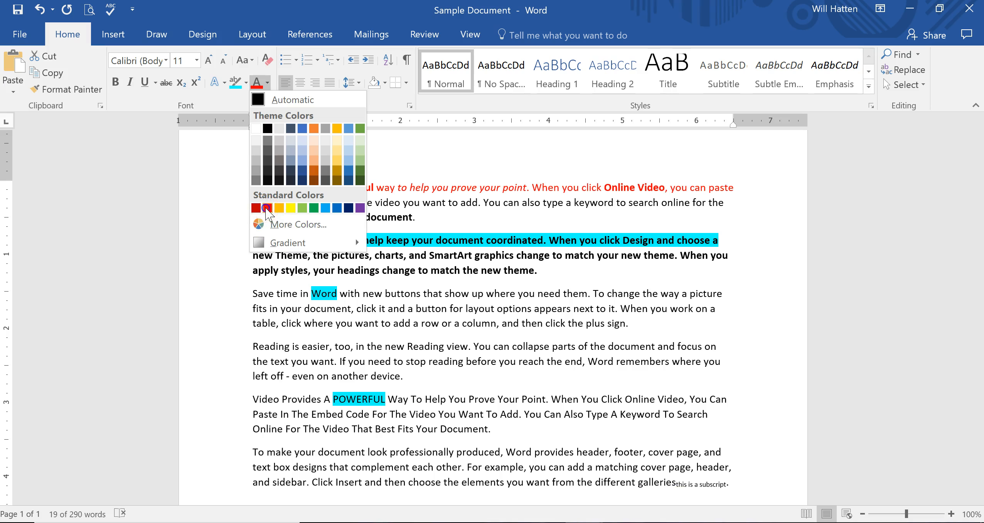
pyautogui.click(784, 238)
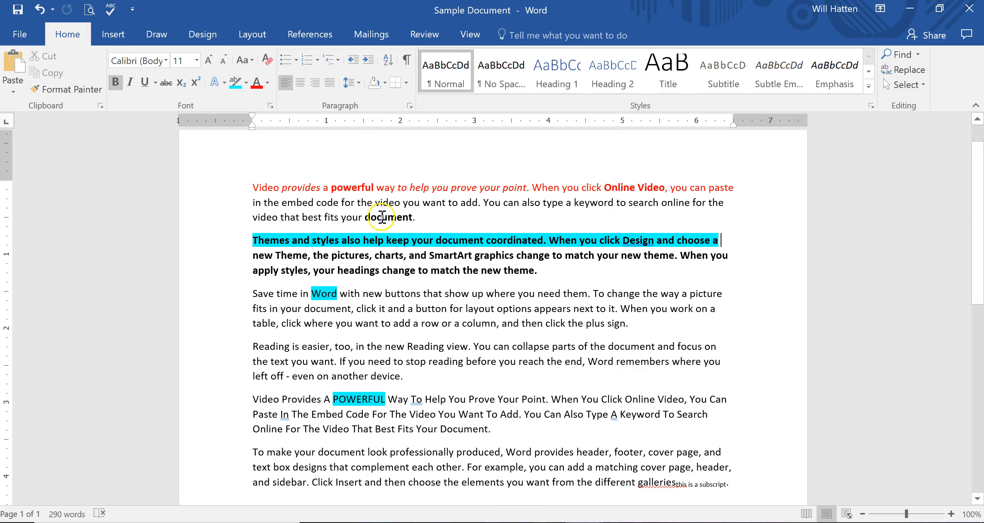
# - Set the font color of "the video you want to add" in the first paragraph to light gold
pyautogui.moveTo(374, 202); pyautogui.dragTo(477, 203)
pyautogui.click(268, 83)
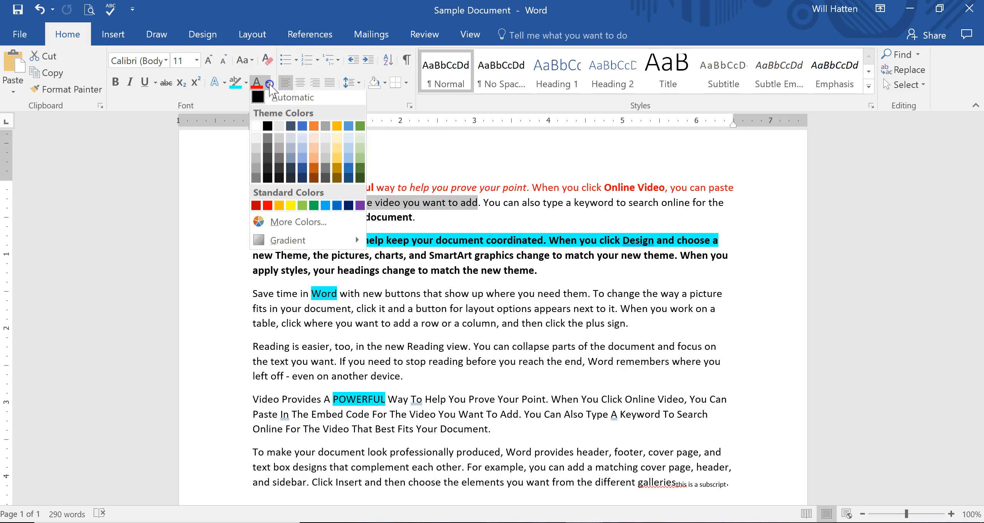
pyautogui.click(336, 159)
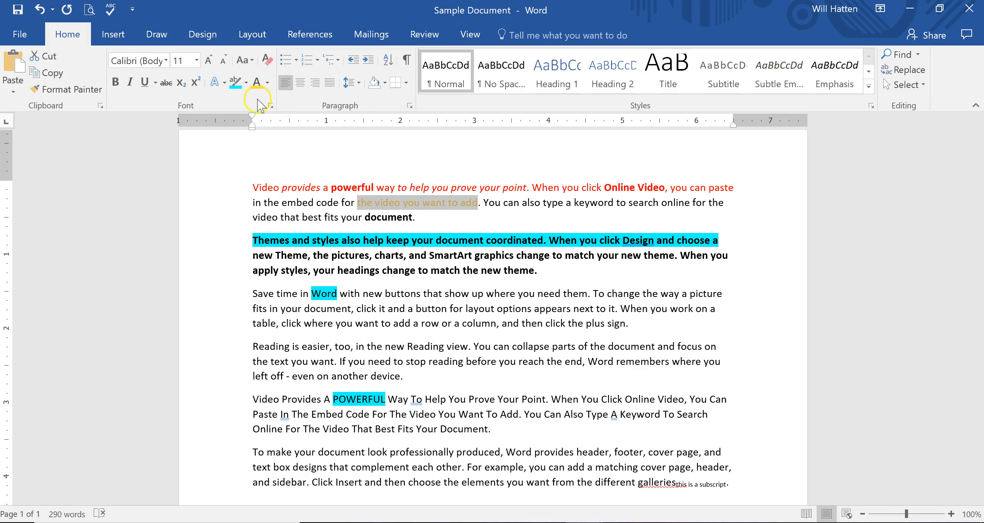
pyautogui.click(487, 324)
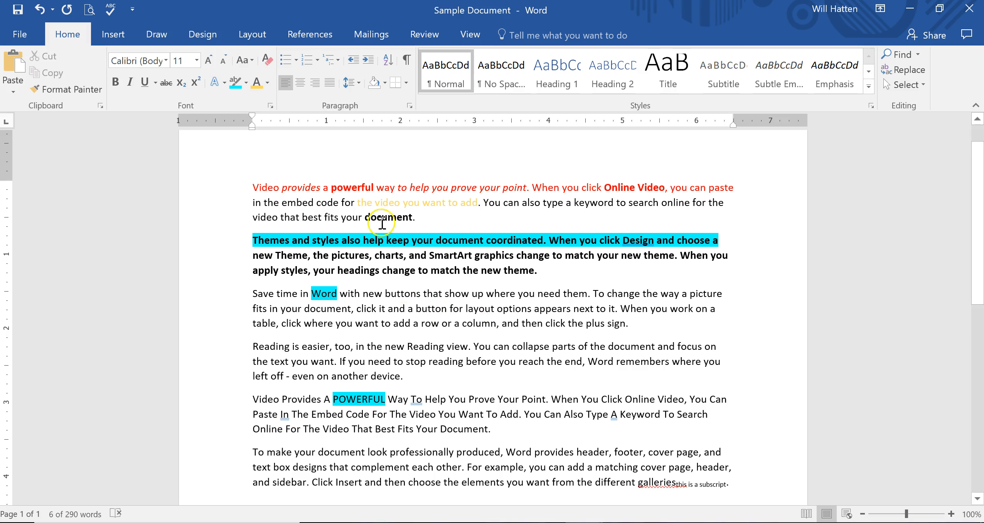
# - Apply the same light gold font color to the fourth paragraph's text from "can collapse parts" through "Word remembers"
pyautogui.moveTo(502, 347); pyautogui.dragTo(670, 356)
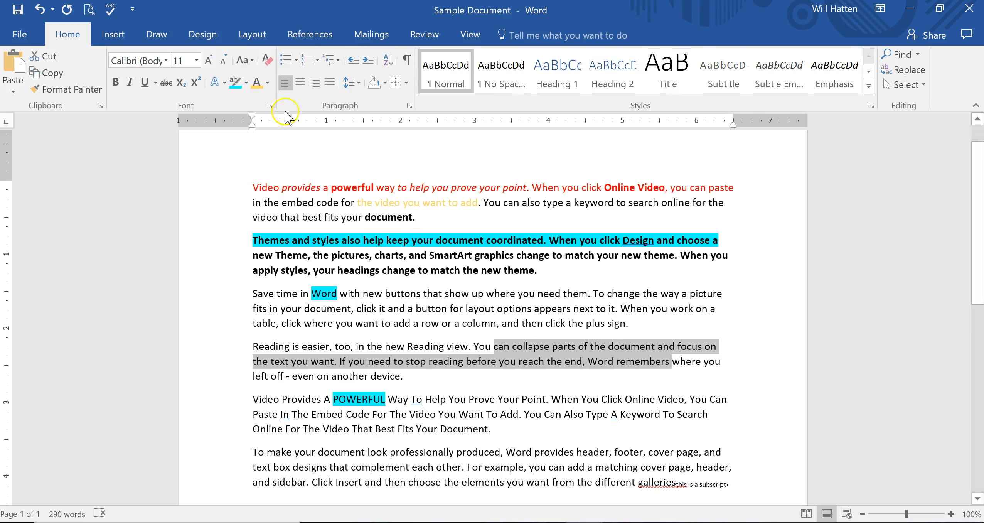
pyautogui.click(255, 83)
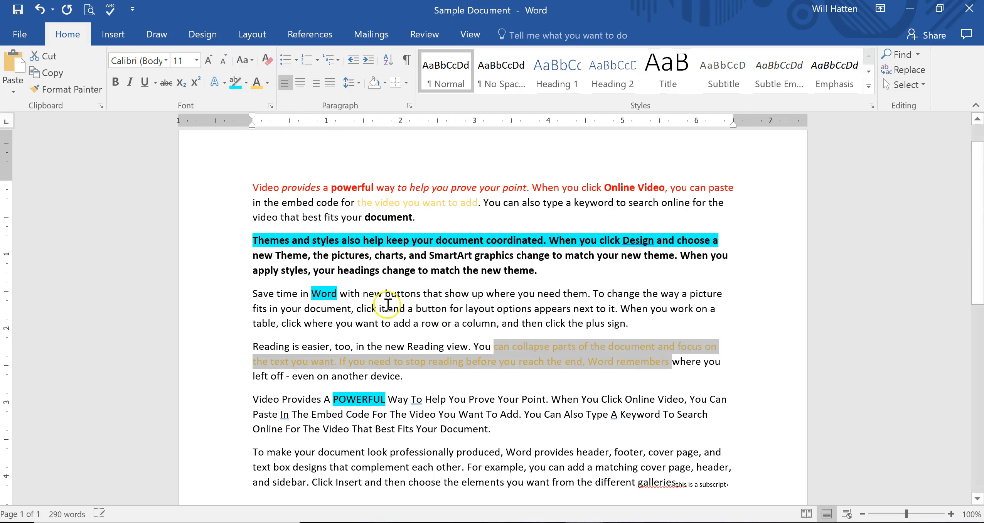
pyautogui.click(583, 384)
pyautogui.scroll(-3, 403, 388)
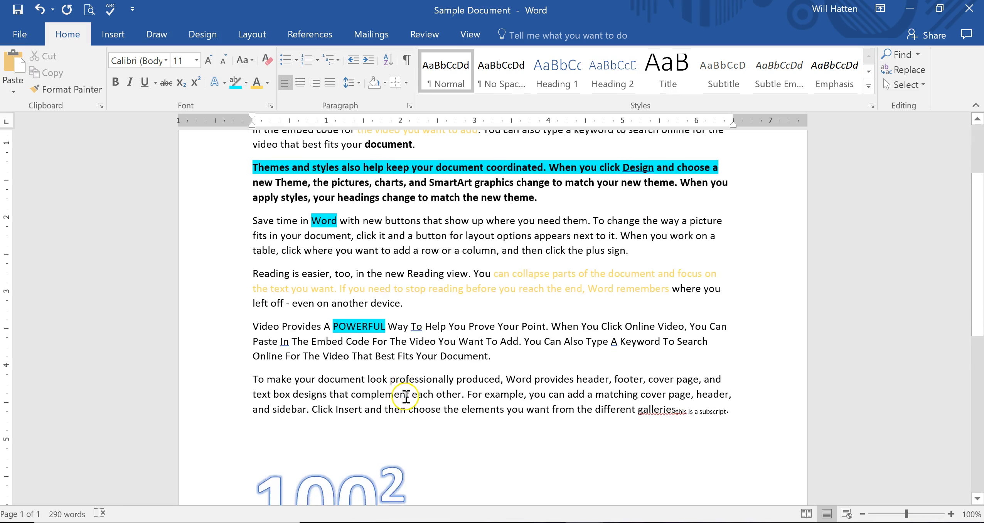
pyautogui.scroll(3, 405, 386)
pyautogui.scroll(-1, 444, 285)
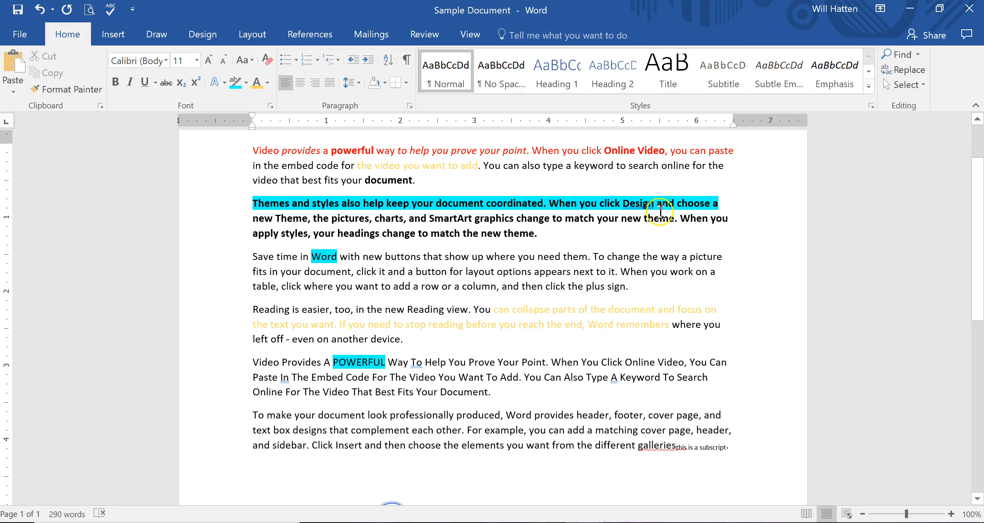
# - Copy the formatting of "and styles" in the second paragraph onto "click it and a button" through "When you work on" in the third paragraph
pyautogui.scroll(1, 216, 164)
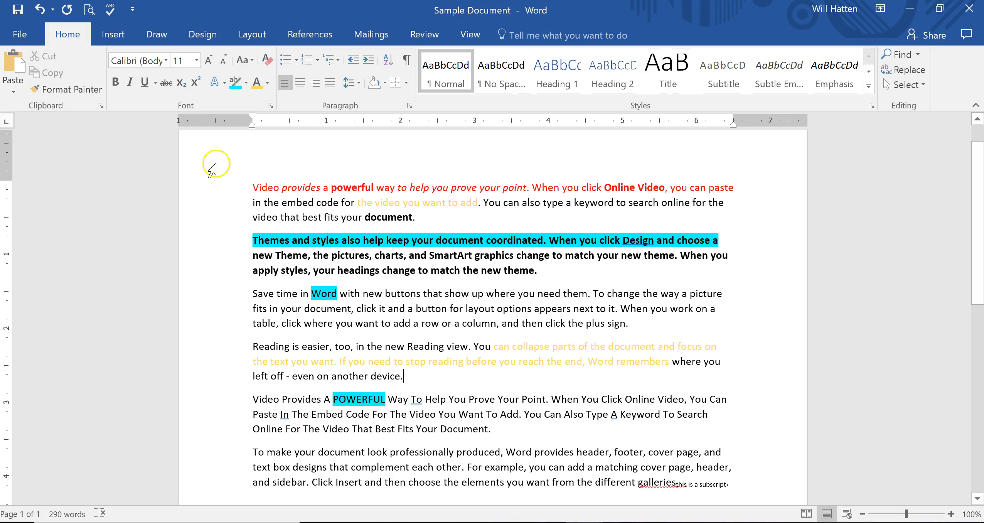
pyautogui.scroll(1, 192, 162)
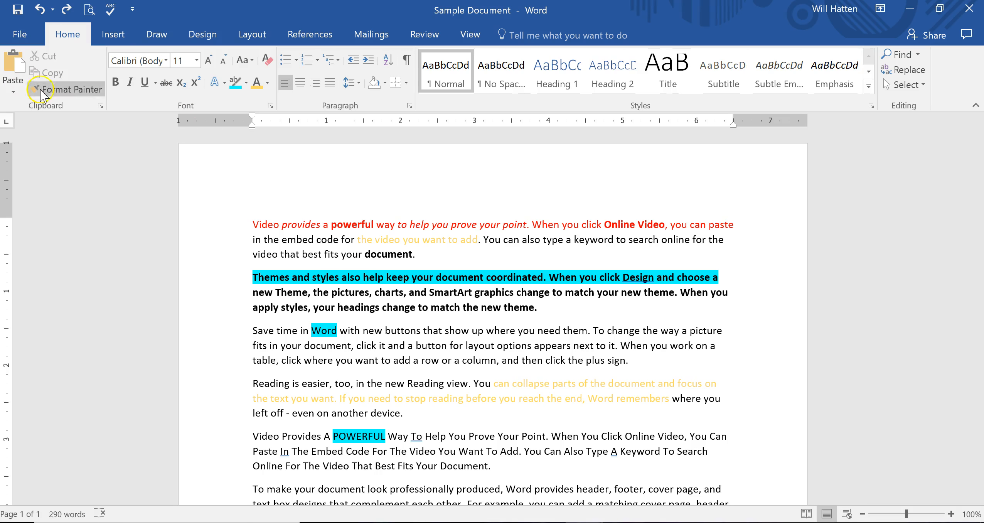
pyautogui.moveTo(311, 278); pyautogui.dragTo(324, 277)
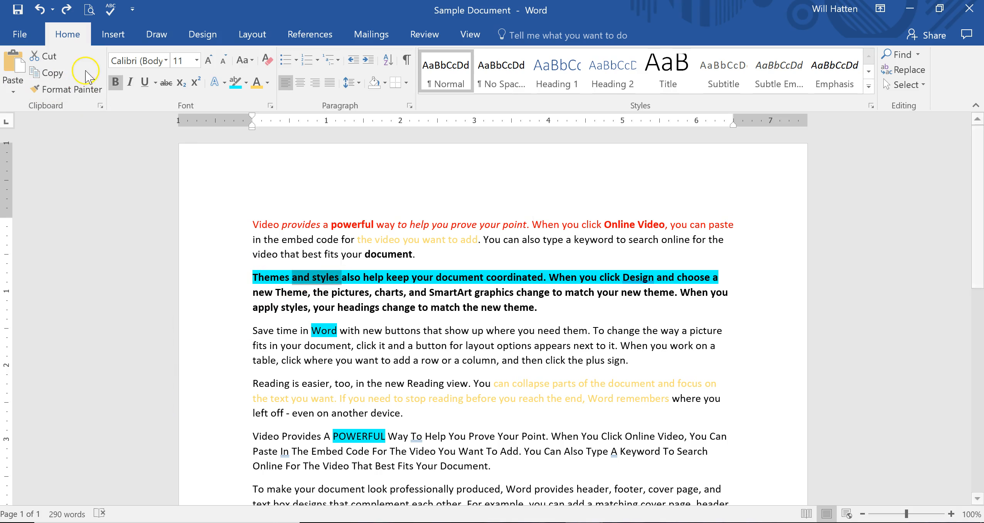
pyautogui.click(69, 88)
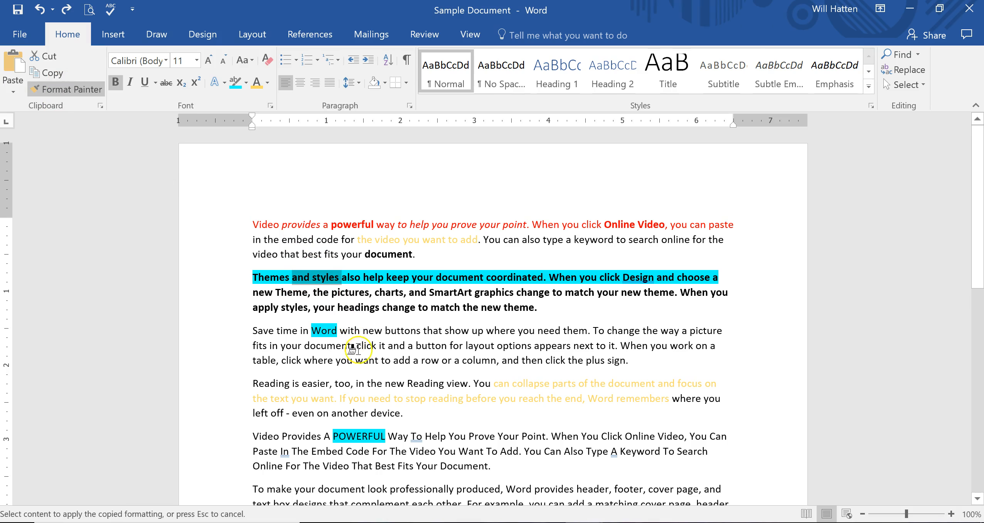
pyautogui.moveTo(355, 346)
pyautogui.mouseDown()
pyautogui.moveTo(490, 364)
pyautogui.moveTo(571, 349)
pyautogui.moveTo(716, 346)
pyautogui.mouseUp()
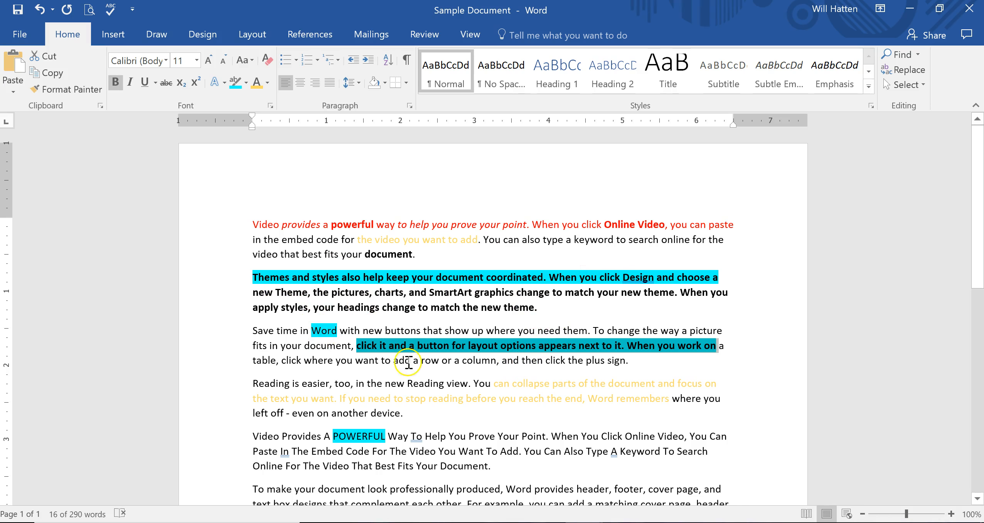
# - Clear all formatting from the entire document's text, including the large 100 squared text at the end, and deselect it
pyautogui.click(74, 183)
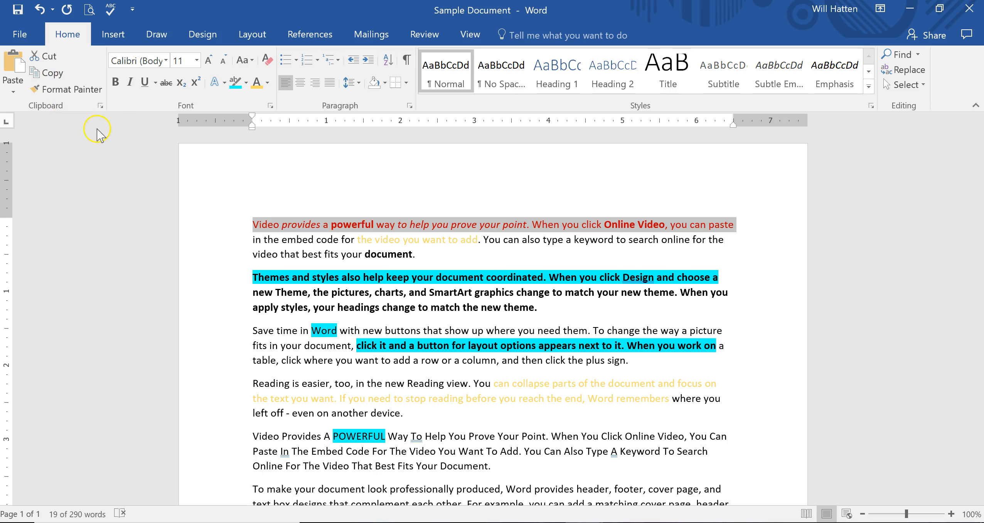
pyautogui.scroll(-2, 172, 322)
pyautogui.scroll(-3, 246, 399)
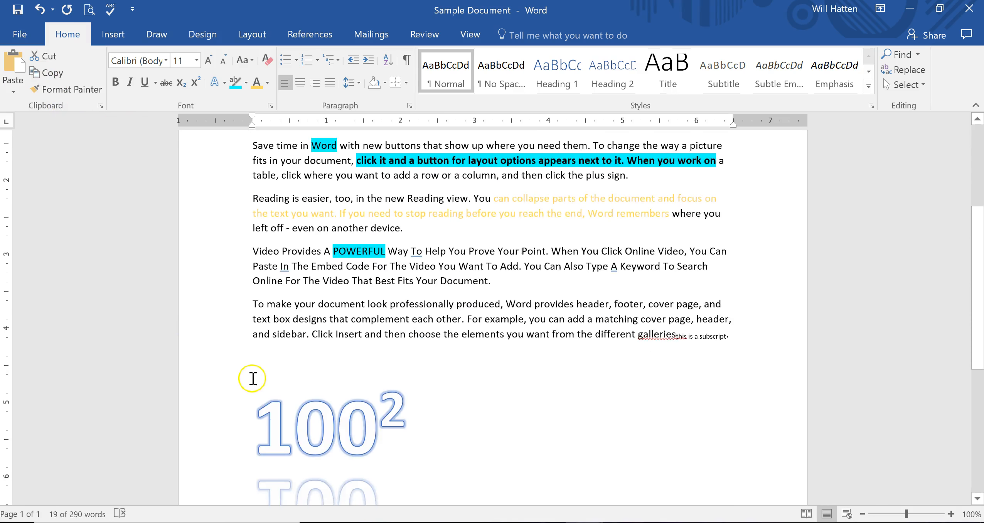
pyautogui.scroll(5, 262, 367)
pyautogui.scroll(-2, 270, 350)
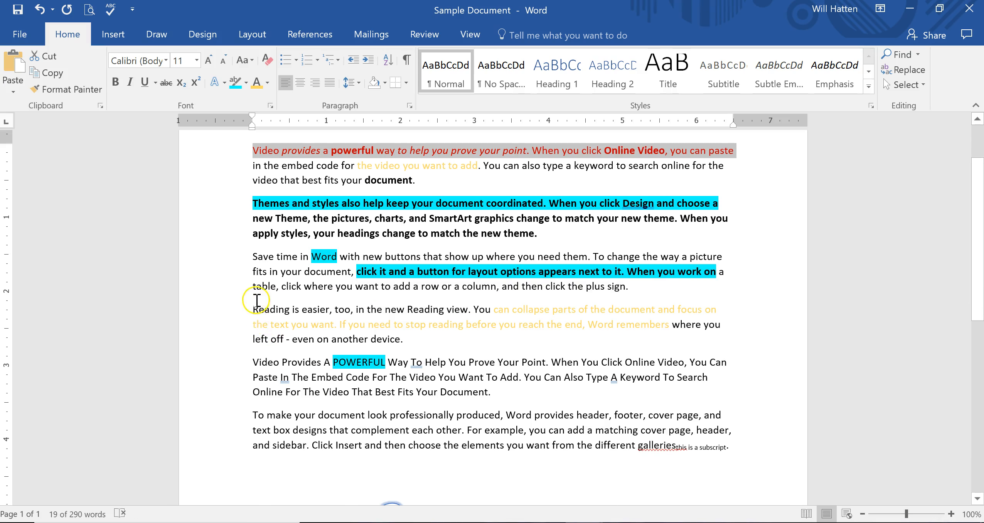
pyautogui.hotkey('ctrl', 'a')
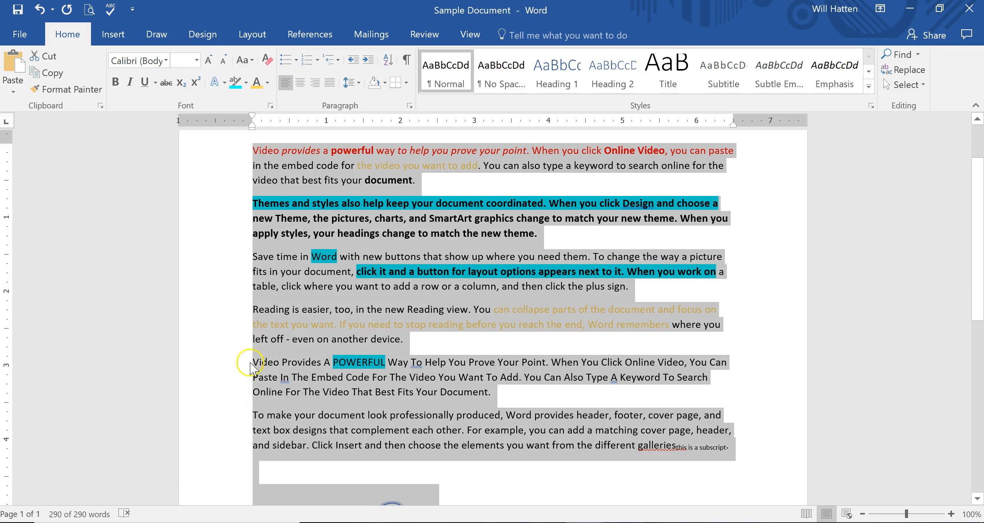
pyautogui.scroll(2, 631, 403)
pyautogui.scroll(-3, 625, 411)
pyautogui.scroll(-5, 589, 446)
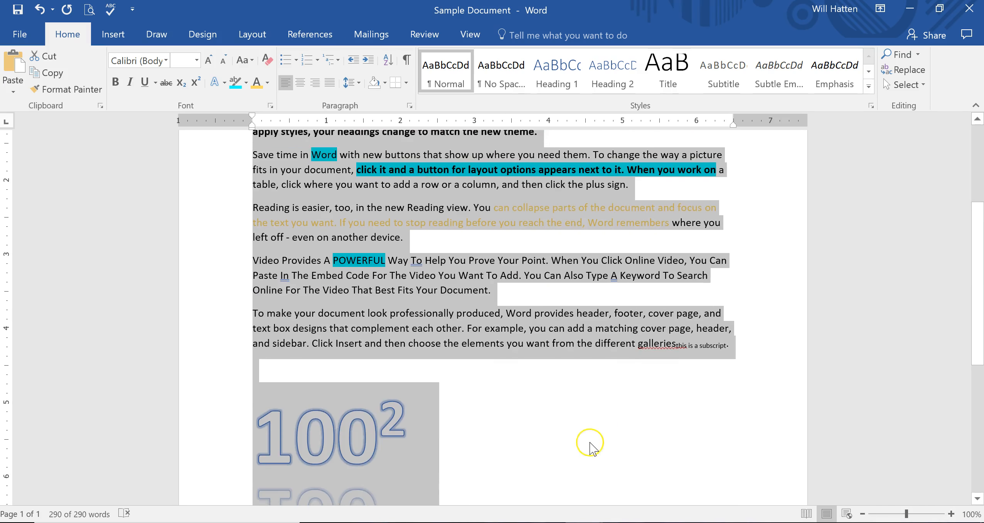
pyautogui.scroll(6, 588, 449)
pyautogui.scroll(2, 602, 425)
pyautogui.scroll(-3, 607, 390)
pyautogui.scroll(3, 617, 313)
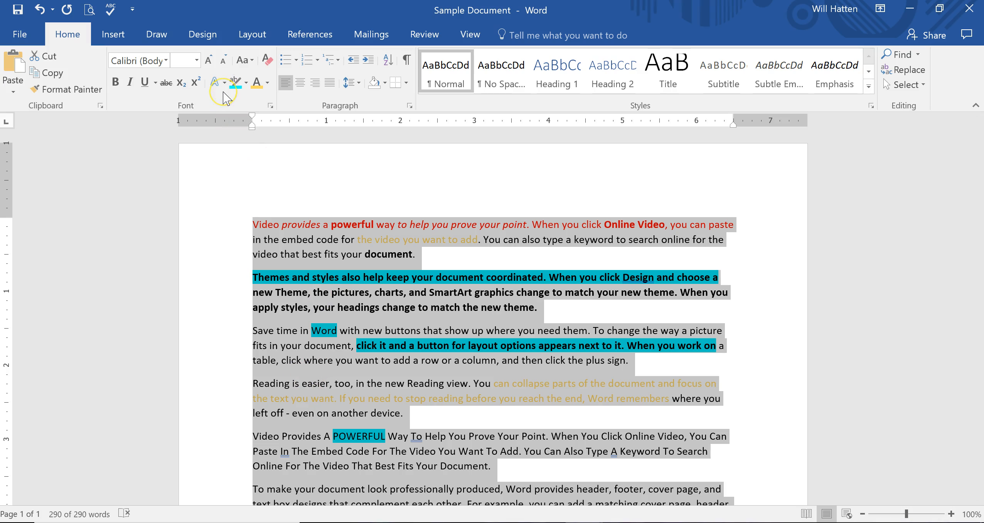
pyautogui.click(269, 59)
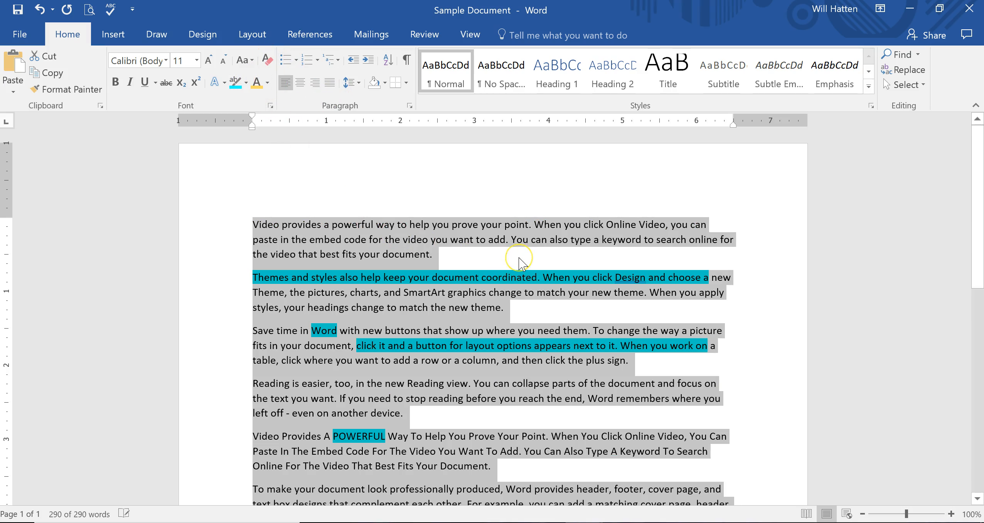
pyautogui.scroll(-2, 521, 264)
pyautogui.scroll(-2, 487, 276)
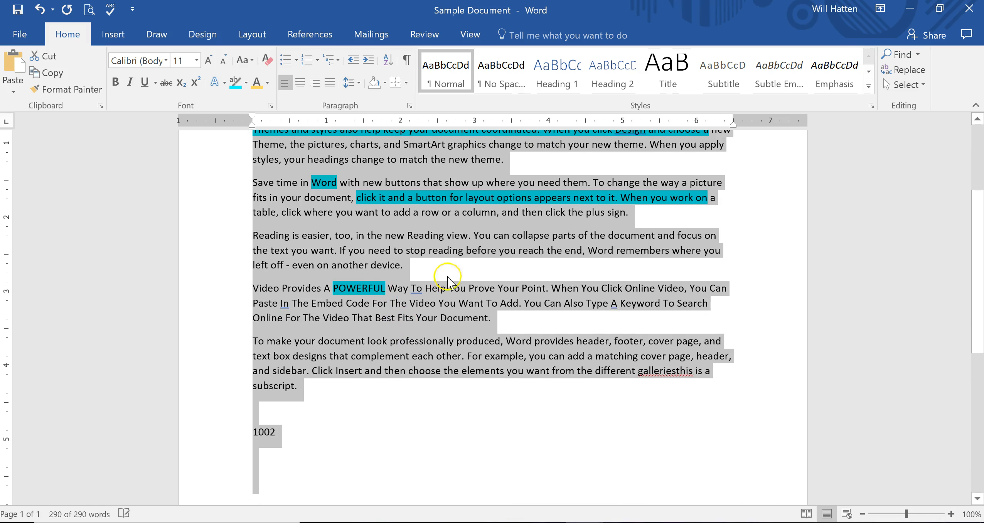
pyautogui.scroll(3, 425, 311)
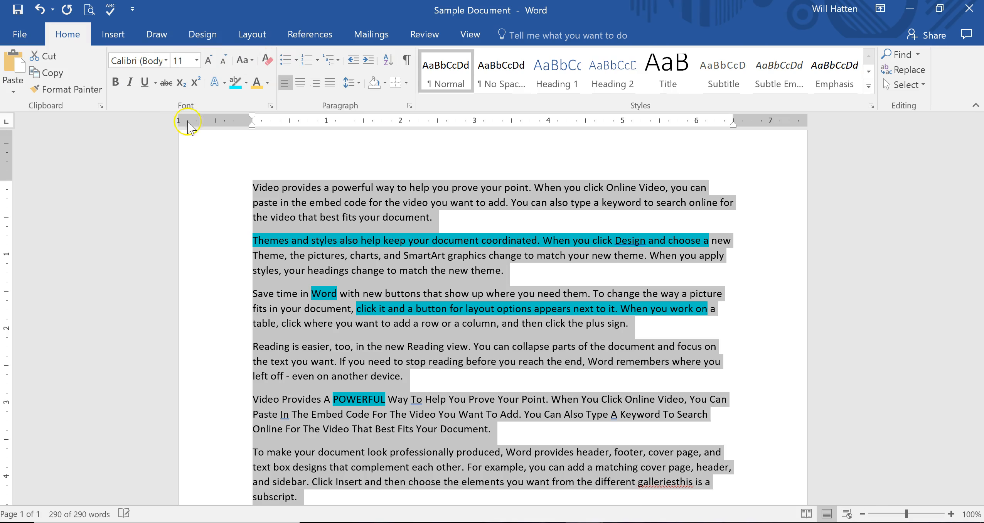
pyautogui.click(554, 271)
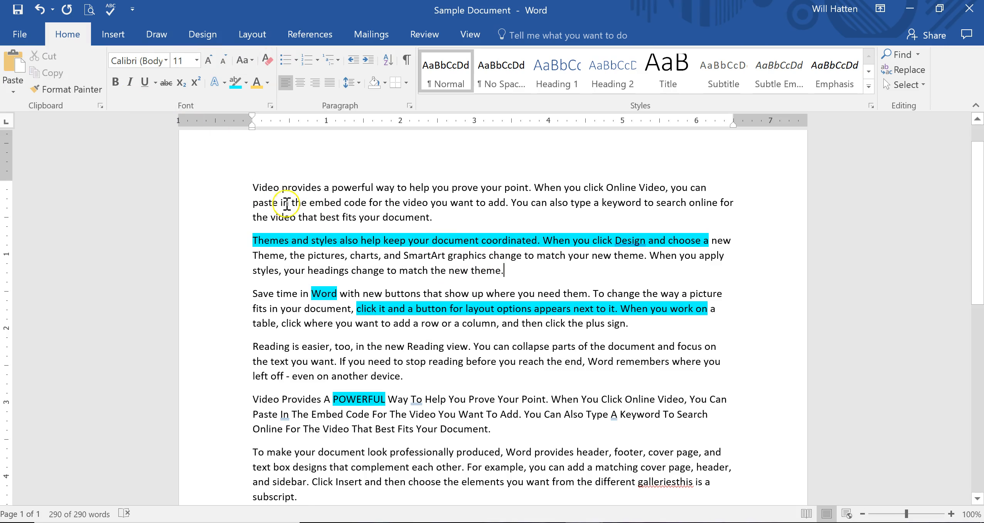
# - Highlight the second through fifth paragraphs completely in turquoise and remove the highlighting from all four
pyautogui.moveTo(253, 240); pyautogui.dragTo(383, 397)
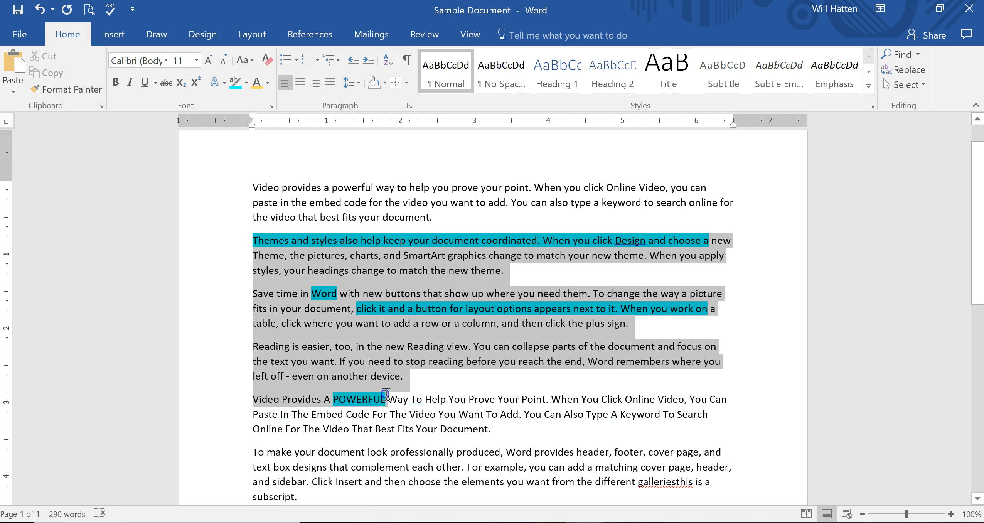
pyautogui.moveTo(385, 394); pyautogui.dragTo(512, 431)
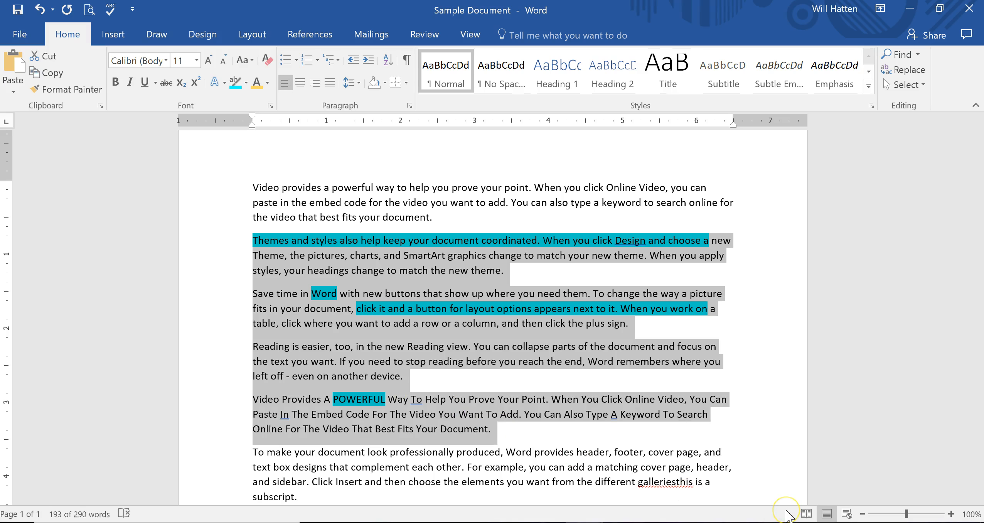
pyautogui.click(214, 82)
pyautogui.click(231, 84)
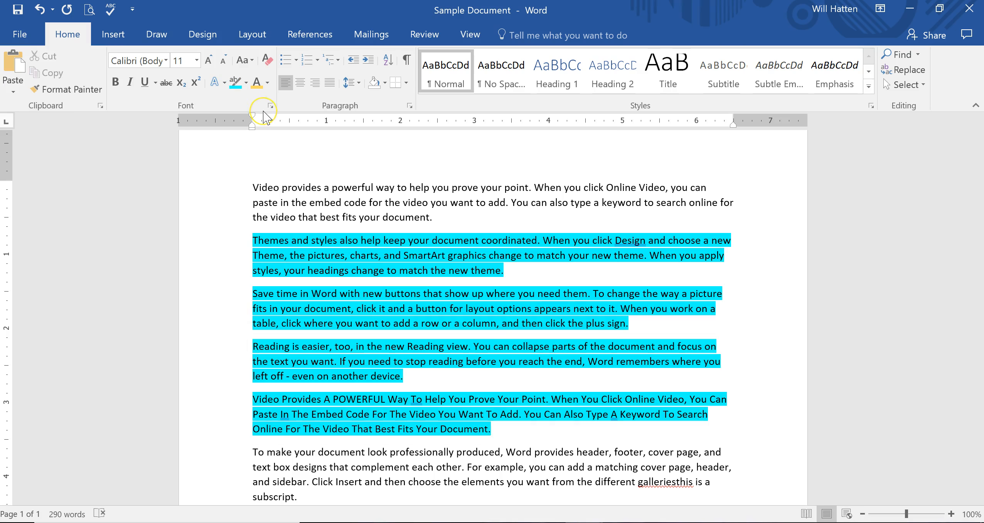
pyautogui.moveTo(494, 429); pyautogui.dragTo(236, 241)
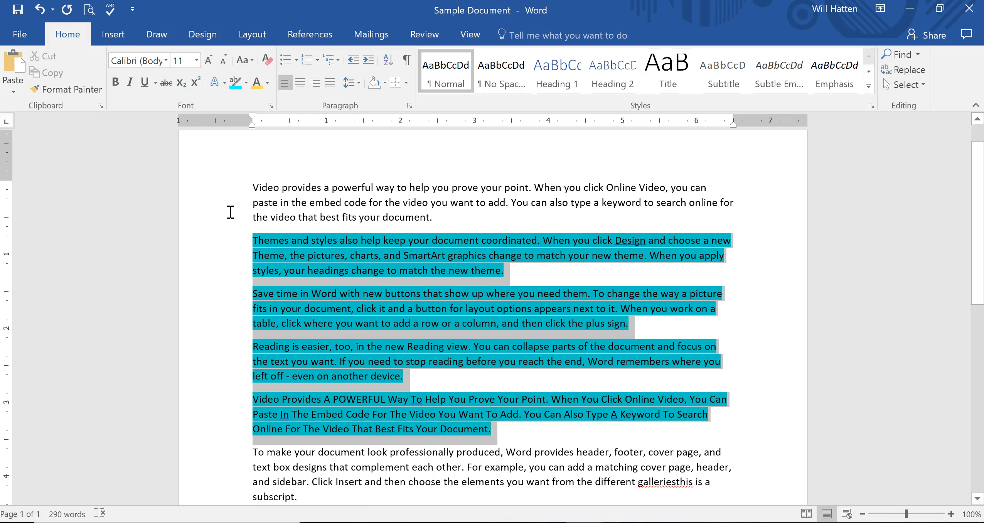
pyautogui.click(233, 80)
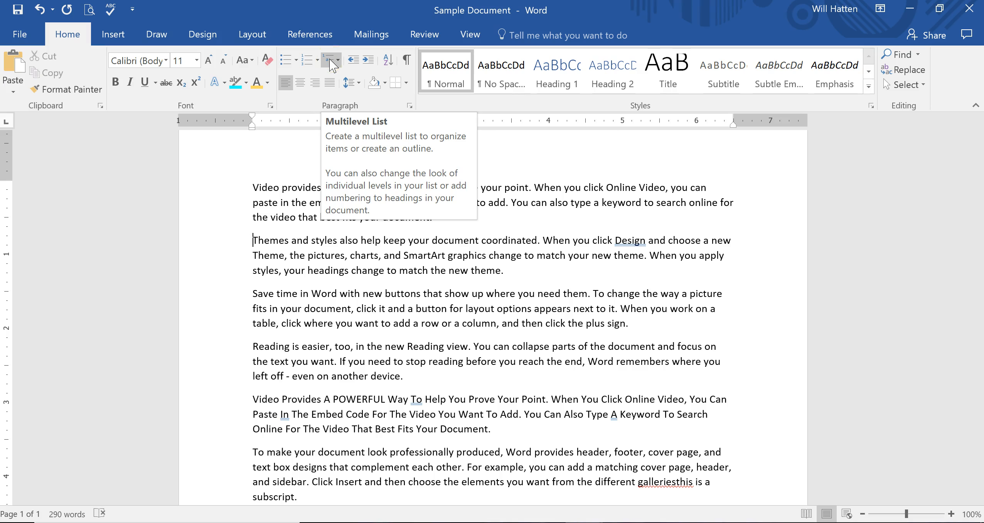
# - Turn the first three paragraphs into a bulleted list
pyautogui.click(256, 184)
pyautogui.moveTo(256, 184); pyautogui.dragTo(635, 326)
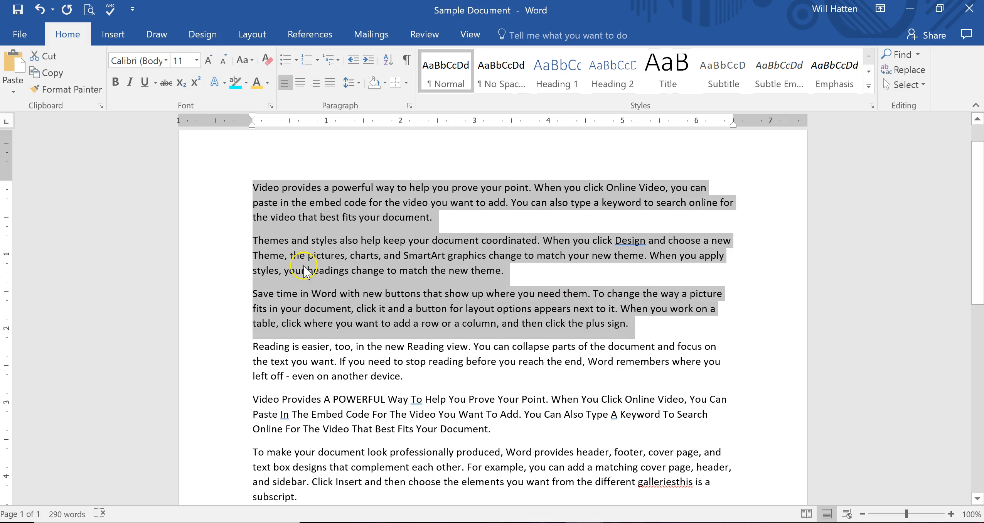
pyautogui.click(286, 59)
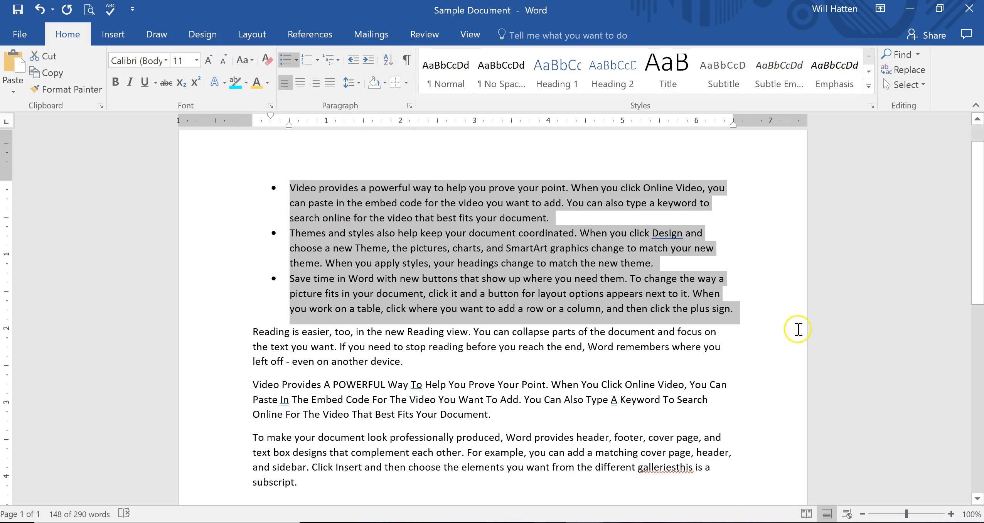
# - Add three more bullets reading "List item" after the "Save time in Word" bullet
pyautogui.click(736, 310)
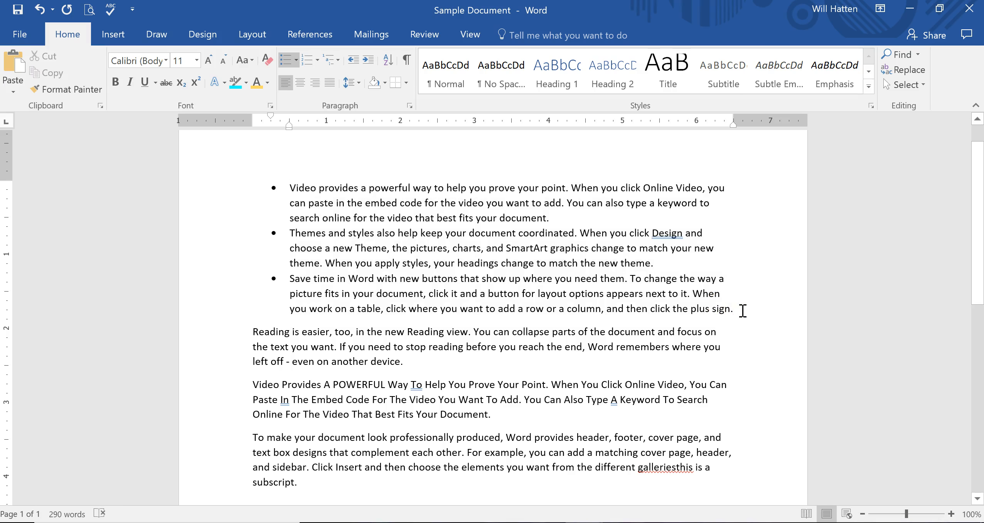
pyautogui.press('Return')
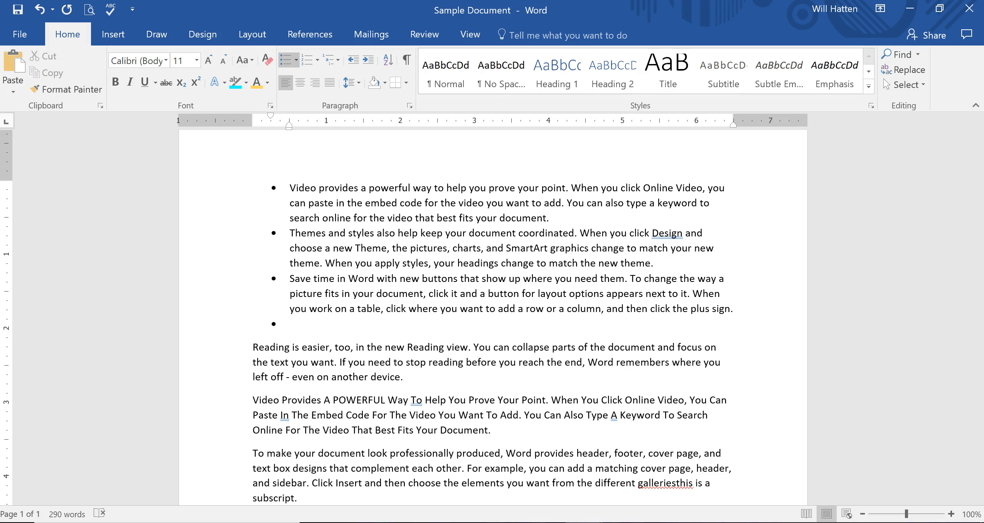
pyautogui.write('Li')
pyautogui.press('Return')
pyautogui.write('List item')
pyautogui.press('Return')
pyautogui.write('lis')
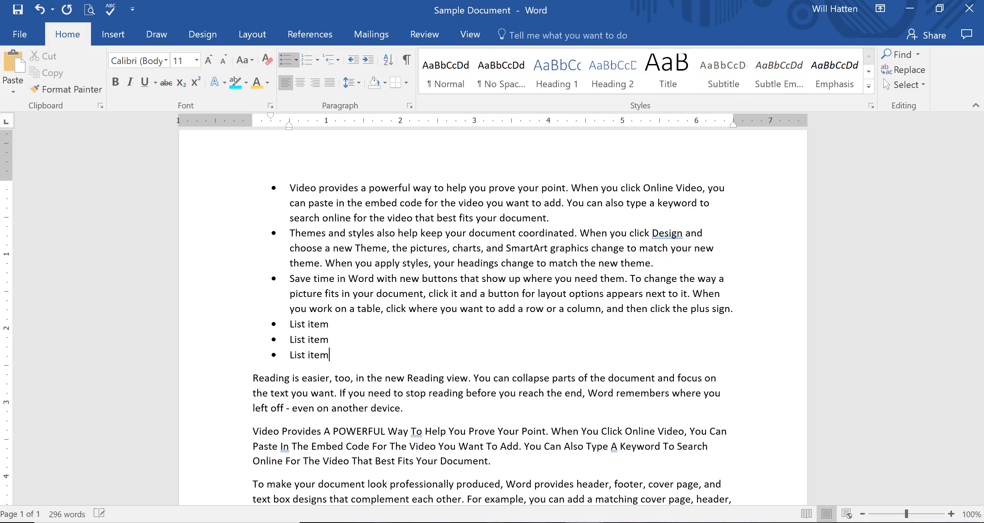
# - End the bulleted list and add an unindented paragraph reading "New paragraph!" directly below it
pyautogui.press('Return')
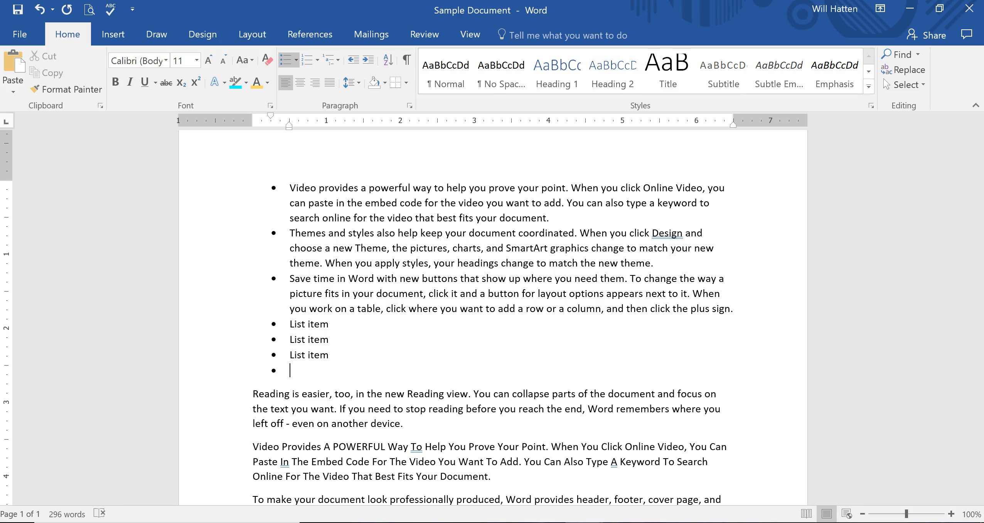
pyautogui.press('BackSpace')
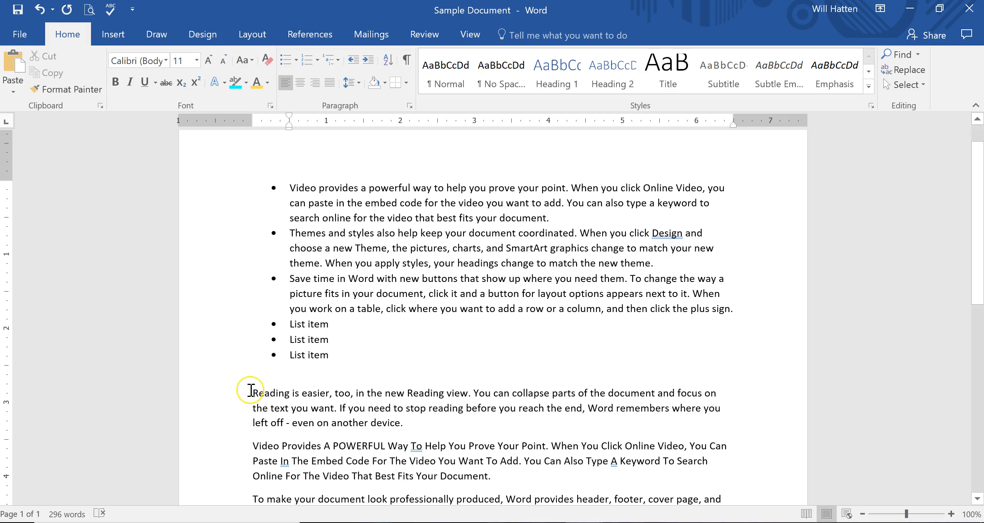
pyautogui.press('BackSpace')
pyautogui.press('BackSpace')
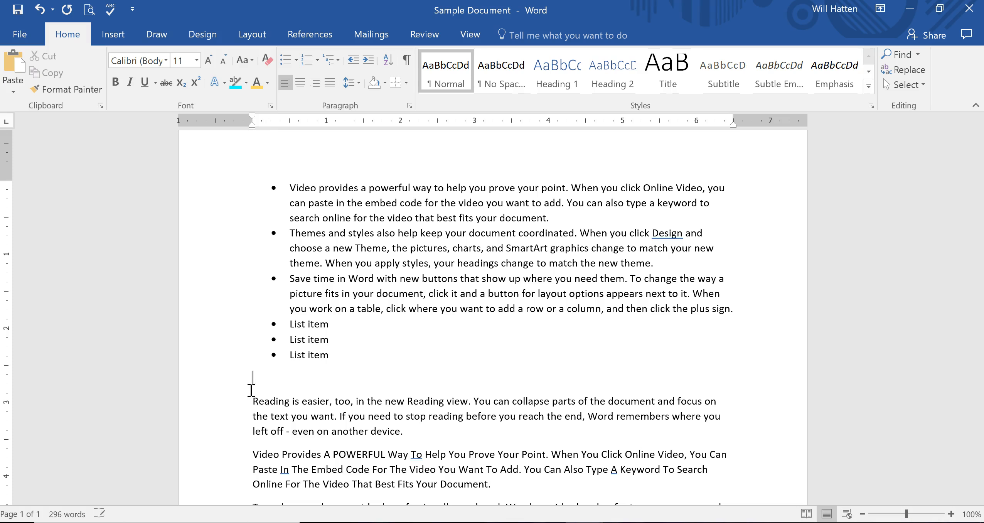
pyautogui.click(256, 371)
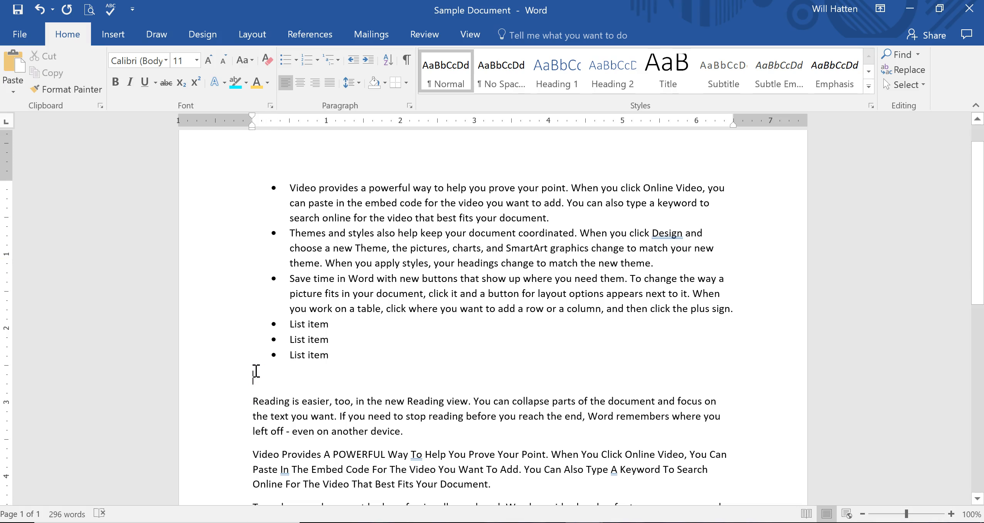
pyautogui.write('New p')
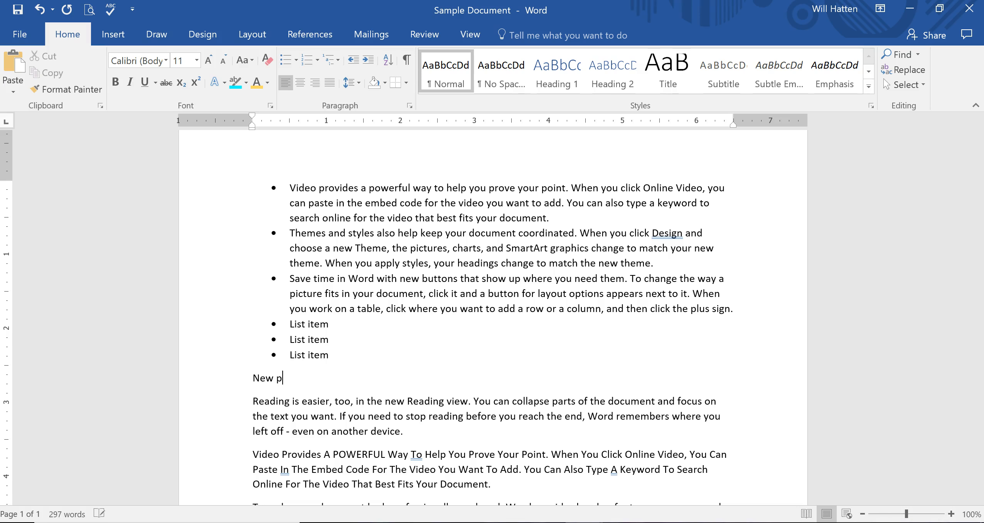
pyautogui.write('aragraph!')
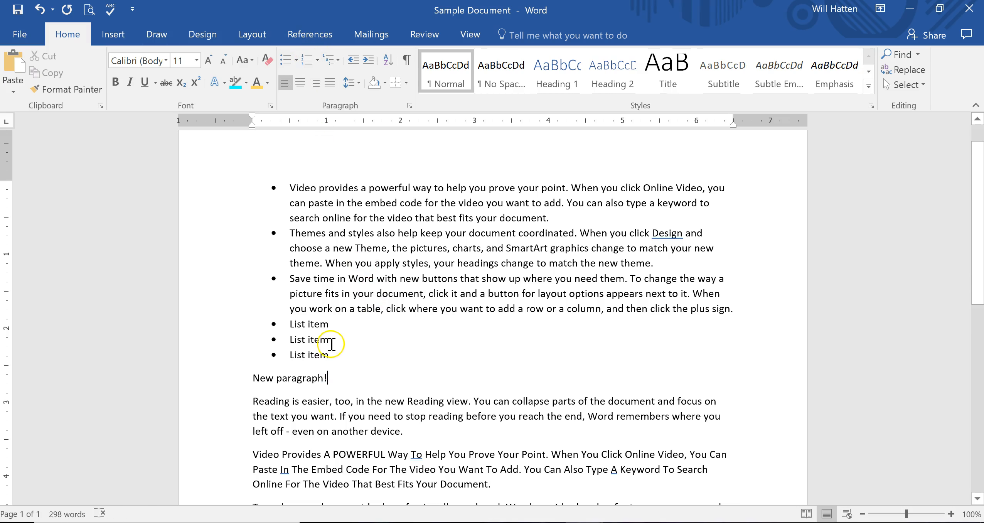
# - Convert all six bulleted items into a numbered list
pyautogui.scroll(-3, 340, 344)
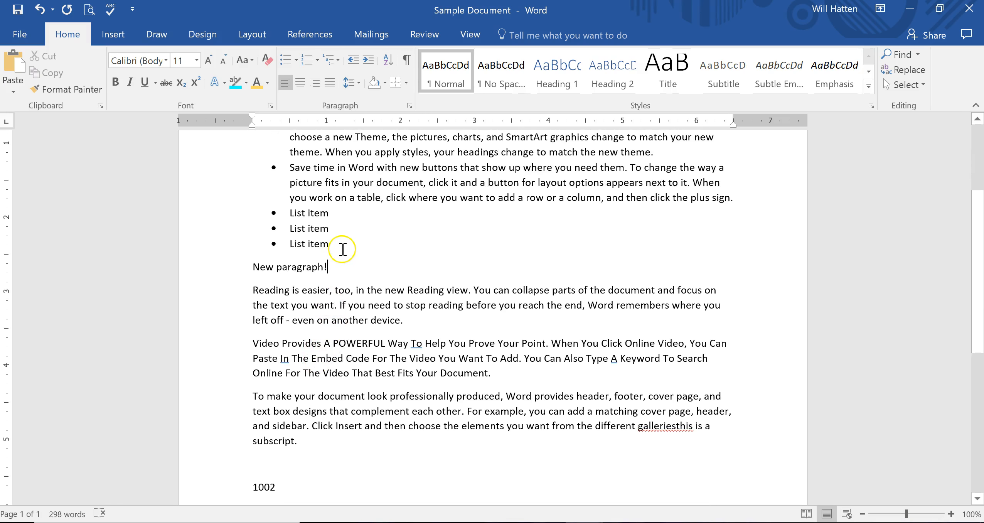
pyautogui.scroll(2, 323, 260)
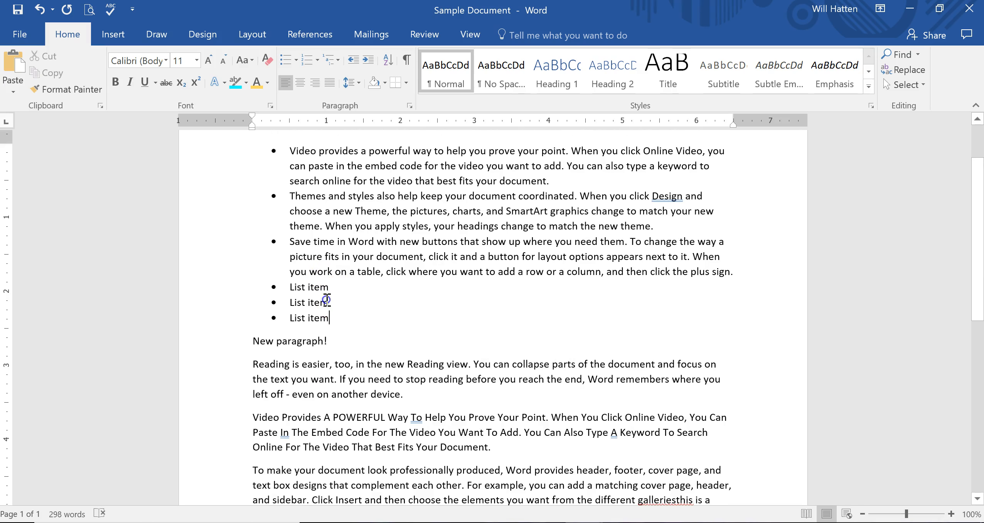
pyautogui.moveTo(337, 320); pyautogui.dragTo(267, 151)
pyautogui.scroll(2, 284, 204)
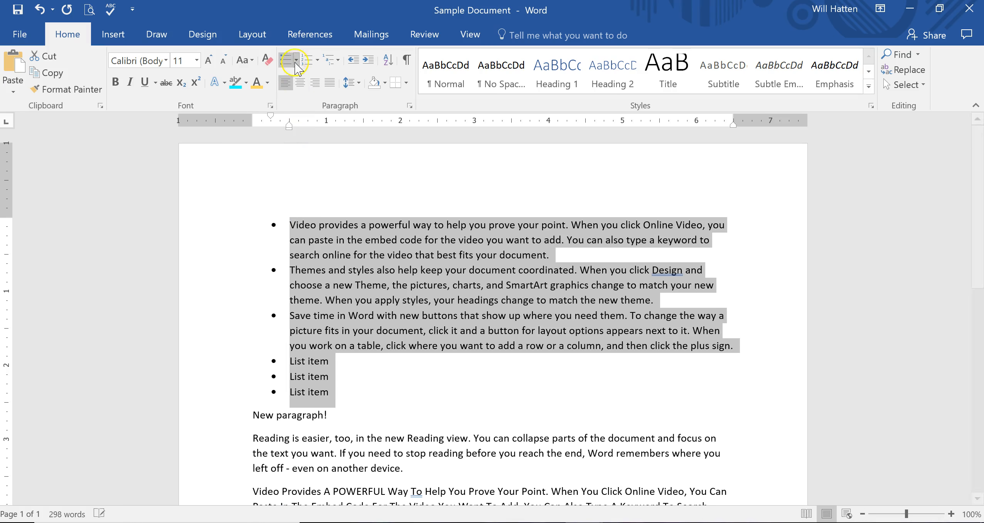
pyautogui.click(307, 59)
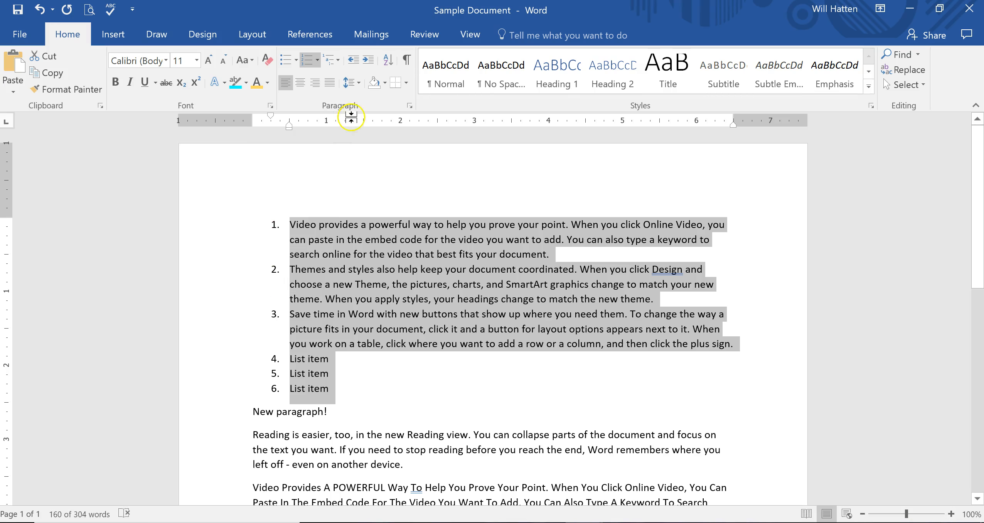
# - Apply the multilevel list format 1) a) i) to the six numbered items
pyautogui.click(340, 61)
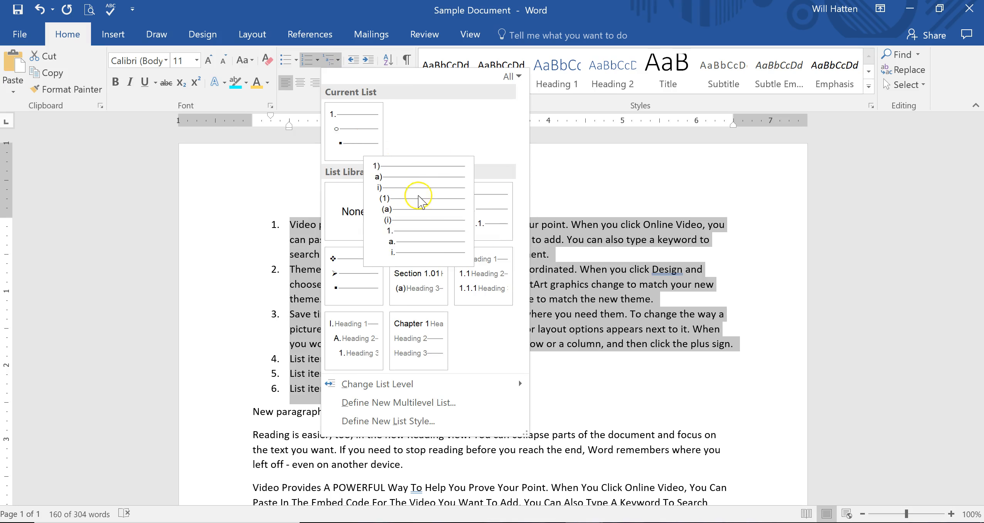
pyautogui.moveTo(471, 231)
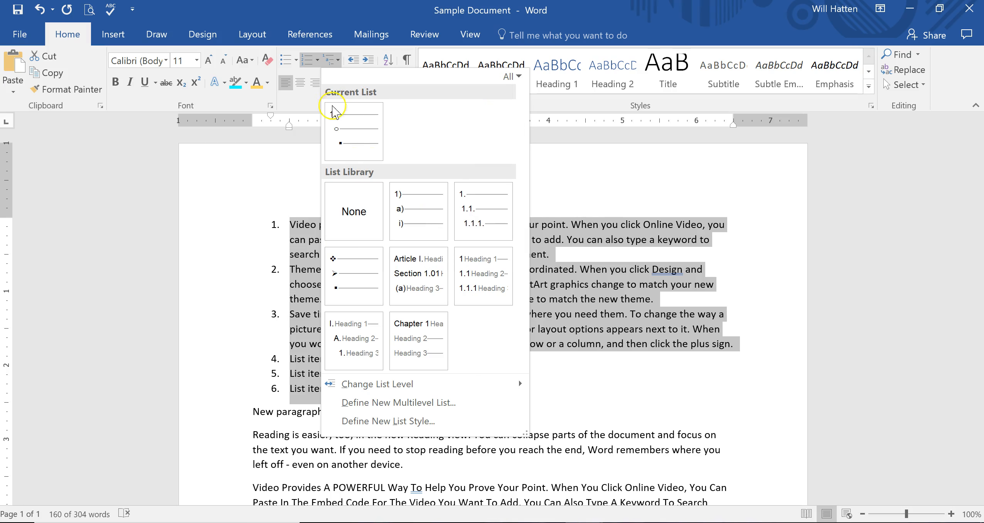
pyautogui.moveTo(418, 297)
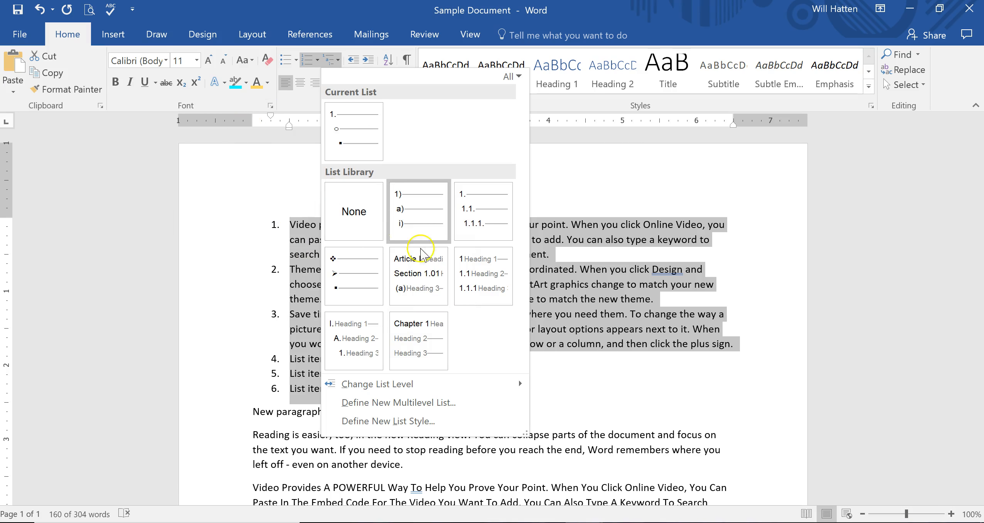
pyautogui.click(443, 223)
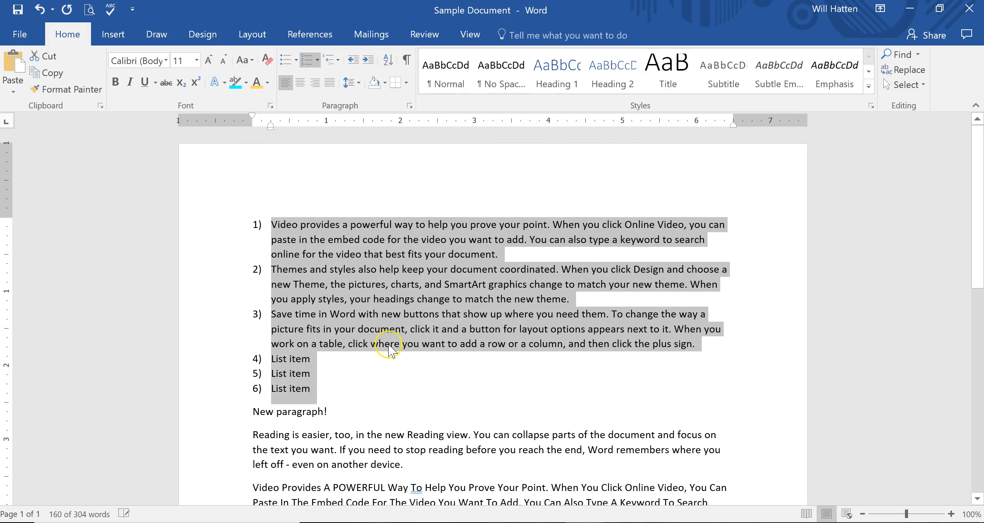
# - Demote the "Themes and styles" item two list levels, return it to the top level, and repeat with one level
pyautogui.click(273, 269)
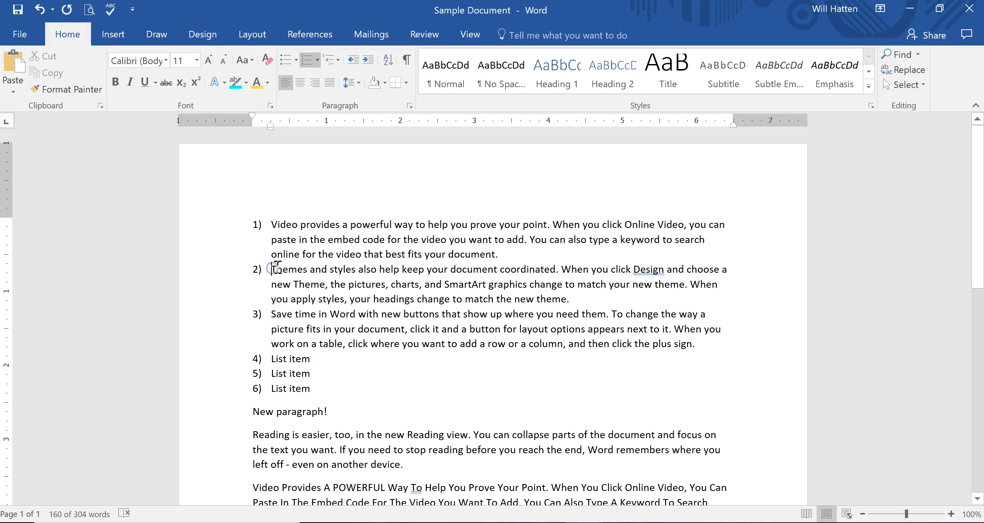
pyautogui.press('Tab')
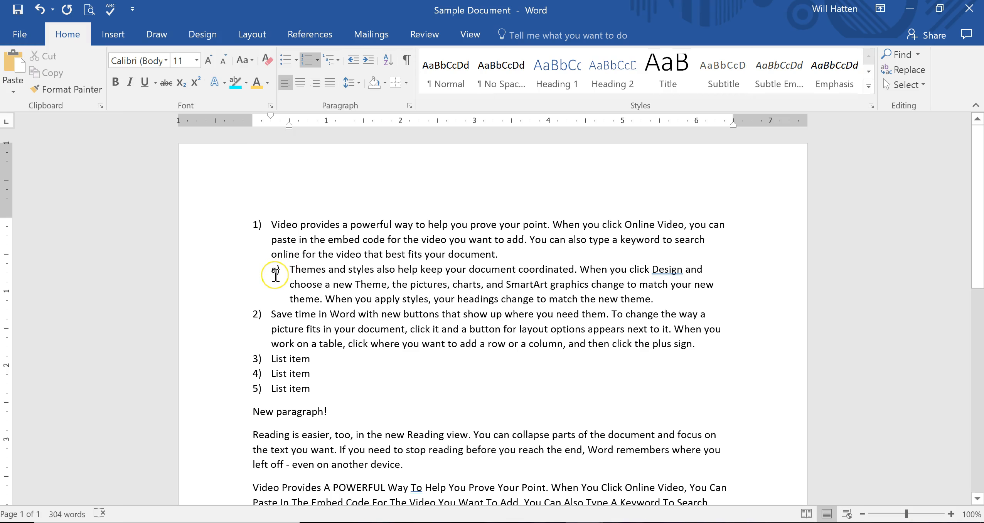
pyautogui.press('Tab')
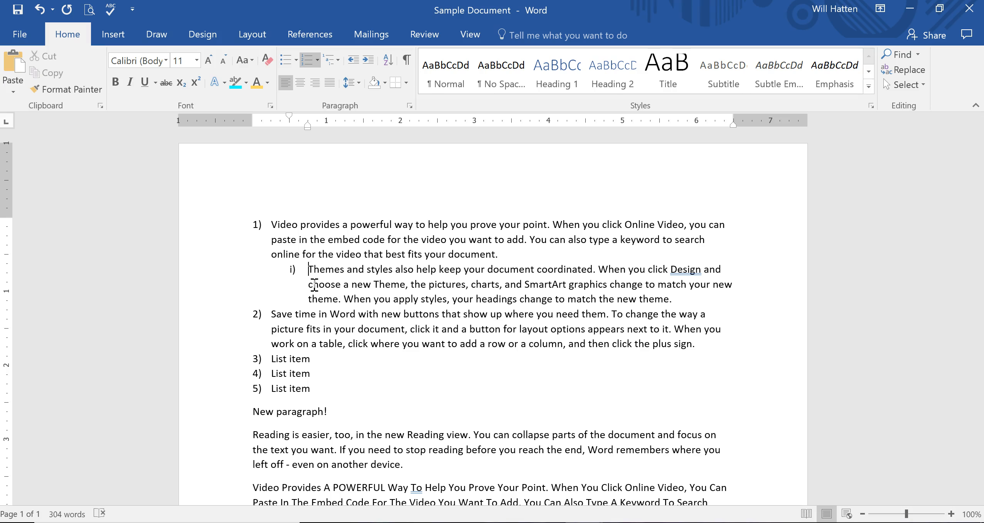
pyautogui.hotkey('shift', 'Tab')
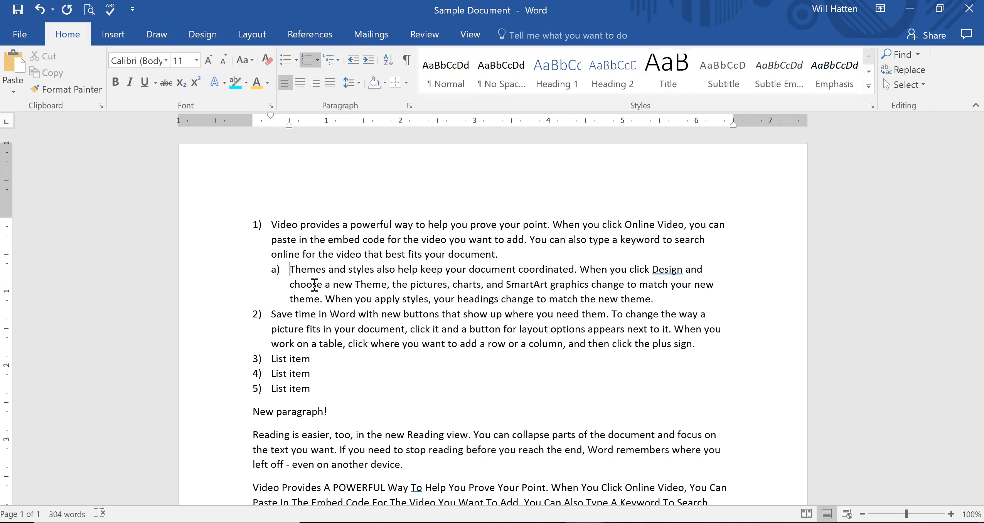
pyautogui.hotkey('shift', 'Tab')
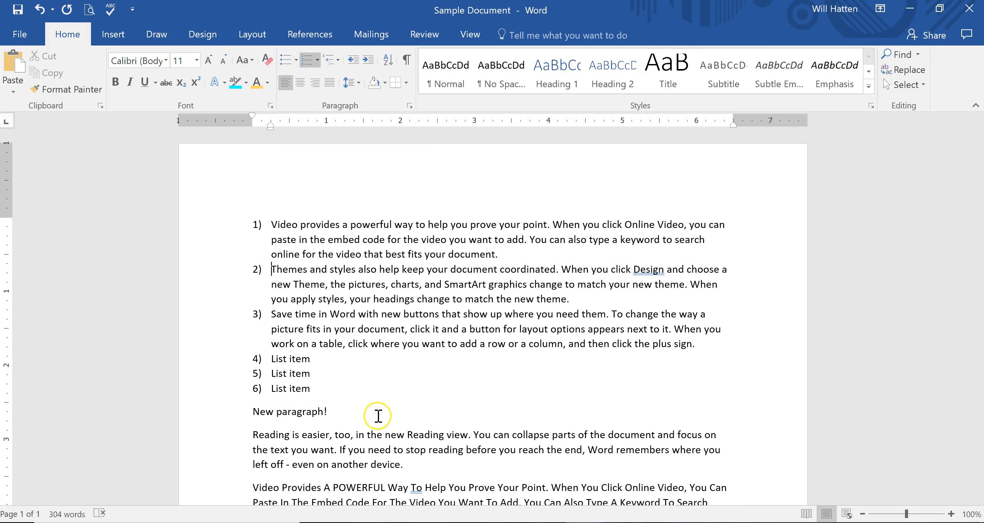
pyautogui.moveTo(313, 388); pyautogui.dragTo(241, 224)
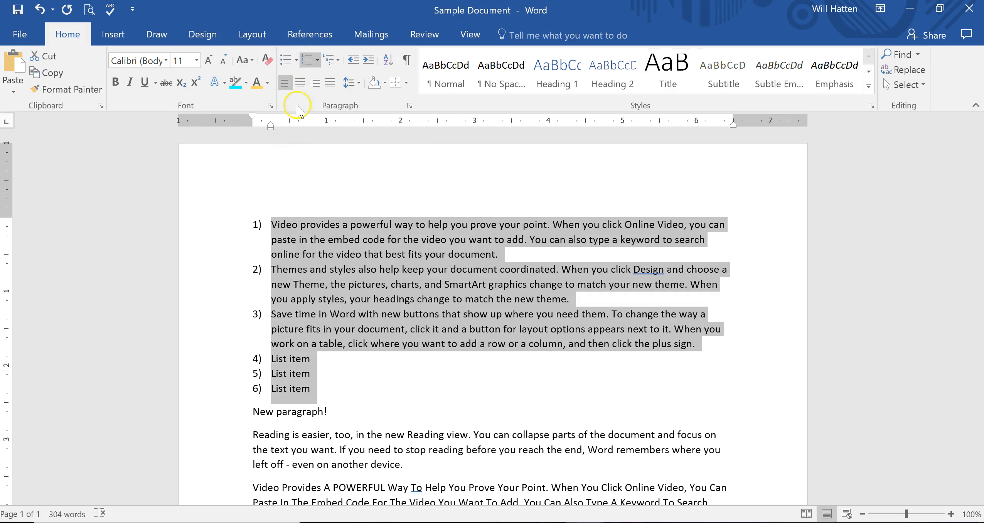
pyautogui.click(270, 269)
pyautogui.press('Tab')
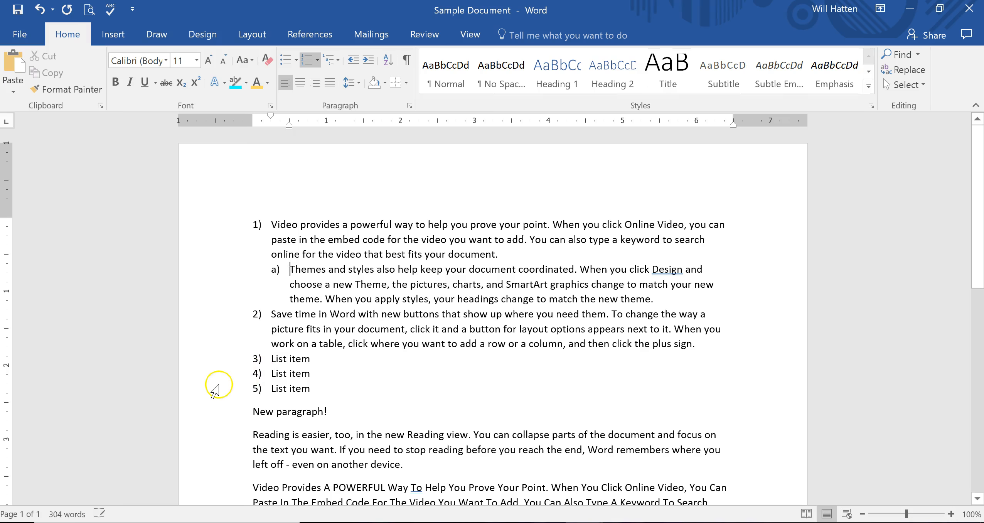
pyautogui.hotkey('shift', 'Tab')
# - Convert all six numbered items to round bullets, and demote the "Themes and styles" bullet one level and promote it back
pyautogui.moveTo(270, 225); pyautogui.dragTo(339, 396)
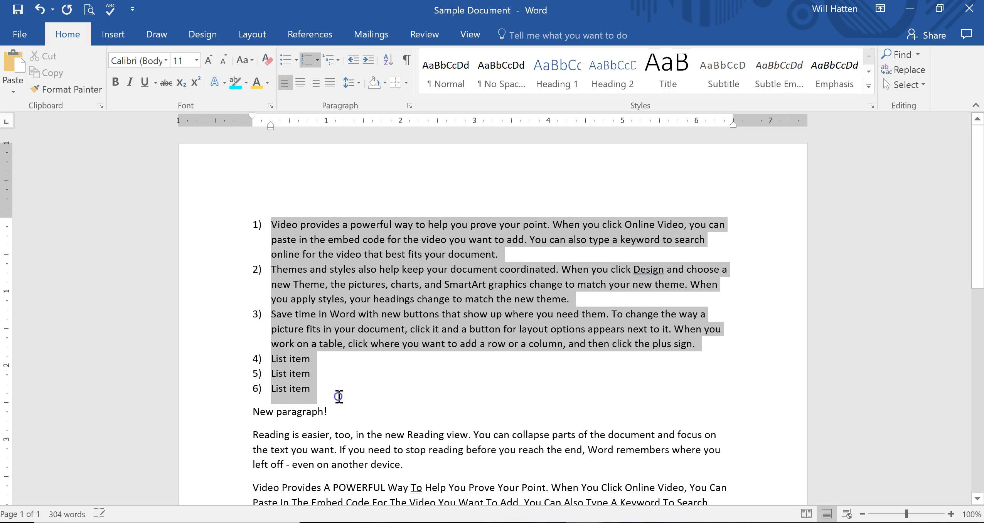
pyautogui.click(285, 60)
pyautogui.click(270, 269)
pyautogui.press('Tab')
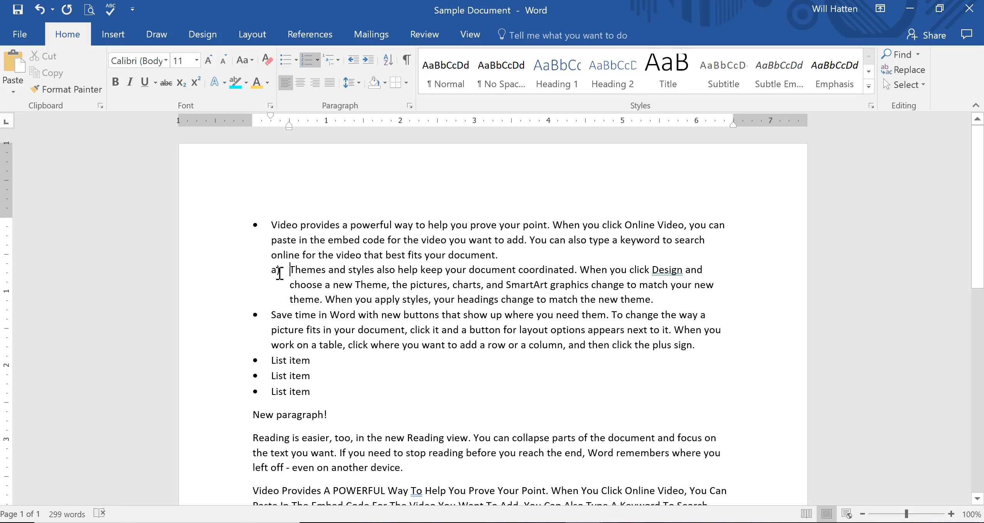
pyautogui.hotkey('shift', 'Tab')
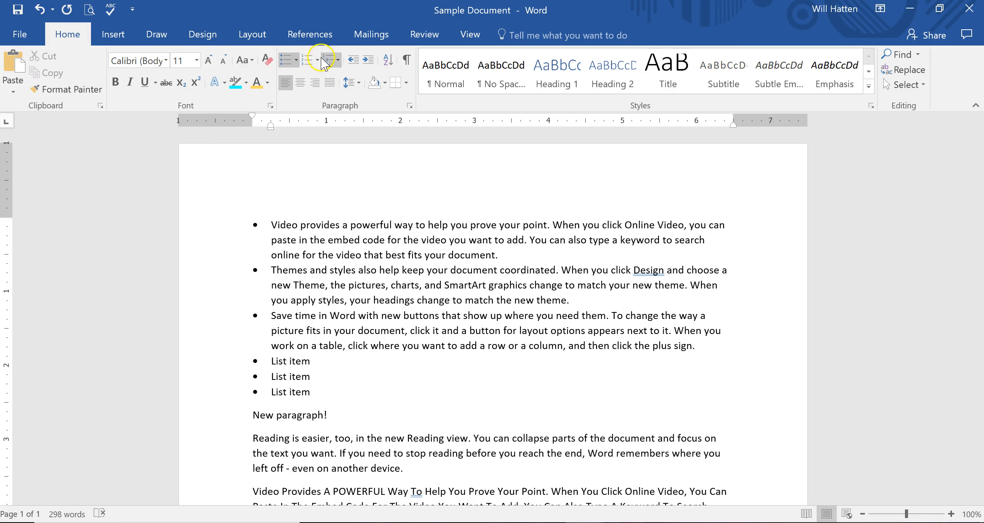
# - Define a new bullet for the whole list using the Symbol font character ∏ (code 213)
pyautogui.click(296, 60)
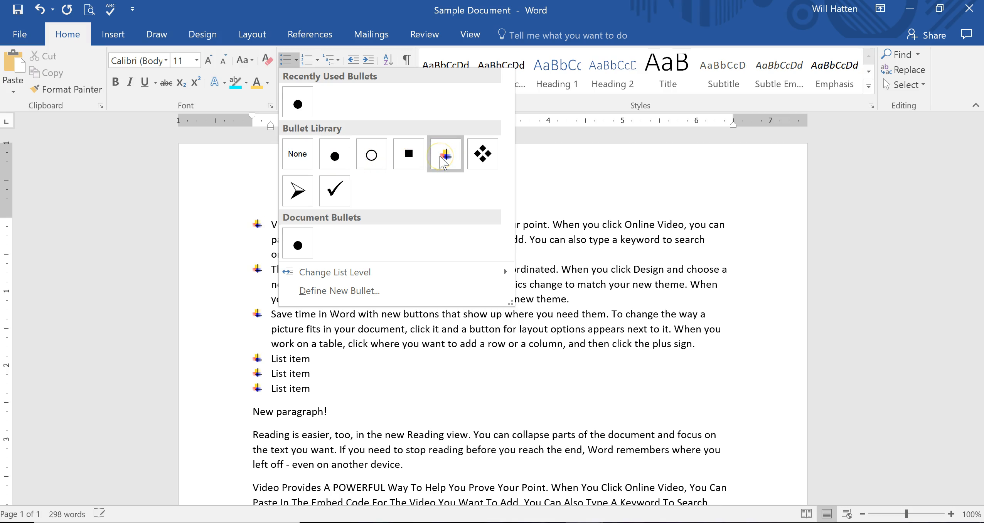
pyautogui.click(483, 154)
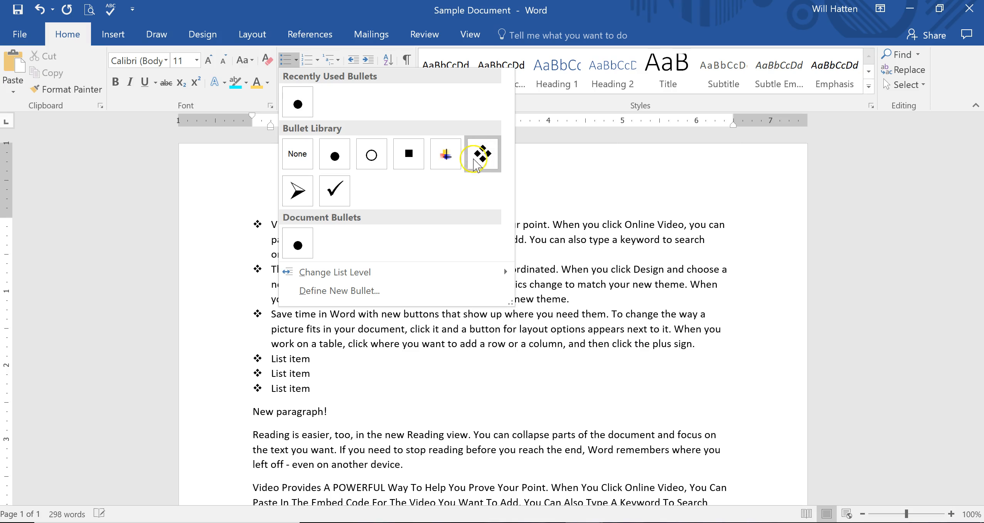
pyautogui.click(349, 291)
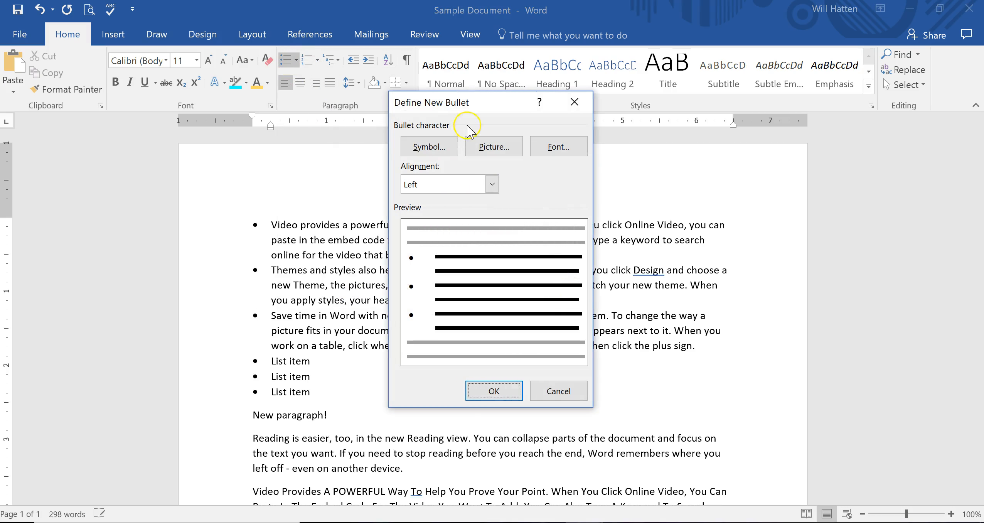
pyautogui.click(439, 142)
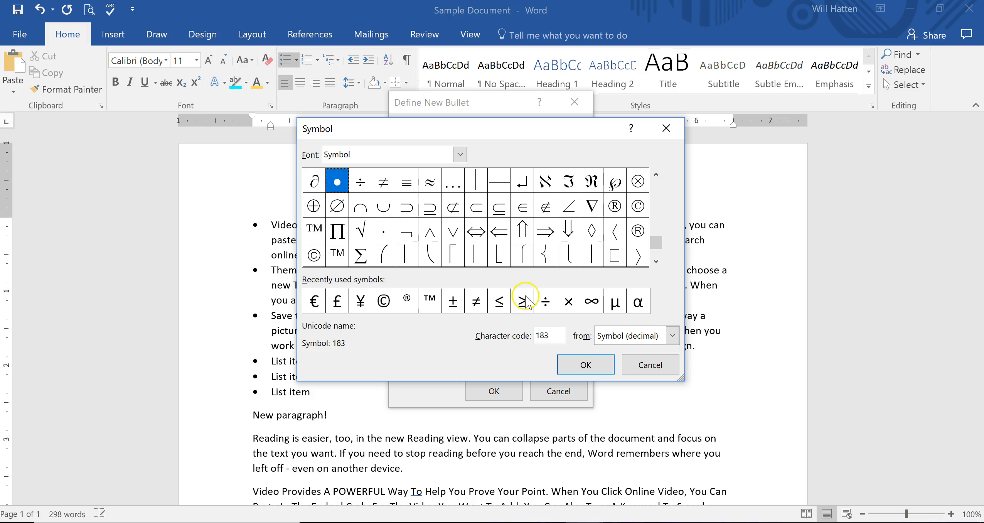
pyautogui.click(344, 236)
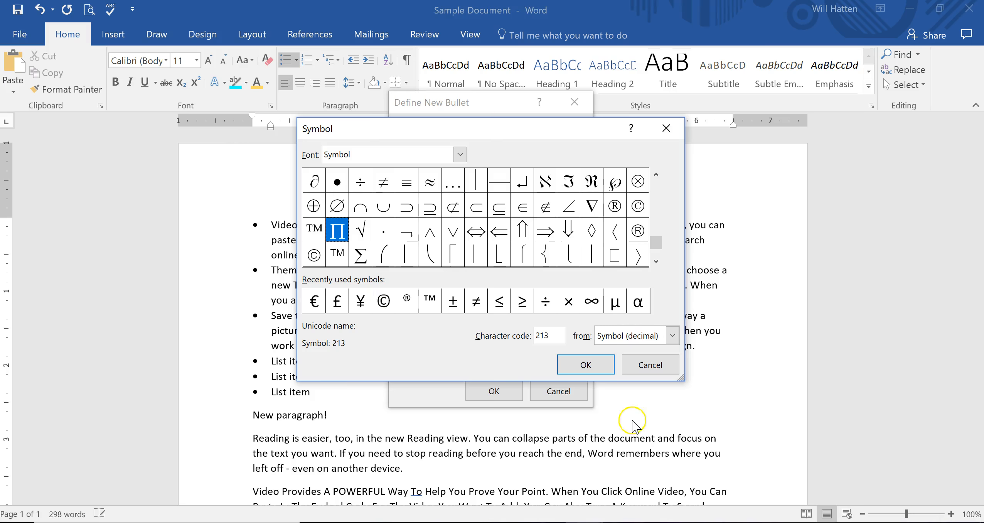
pyautogui.click(586, 365)
pyautogui.click(490, 401)
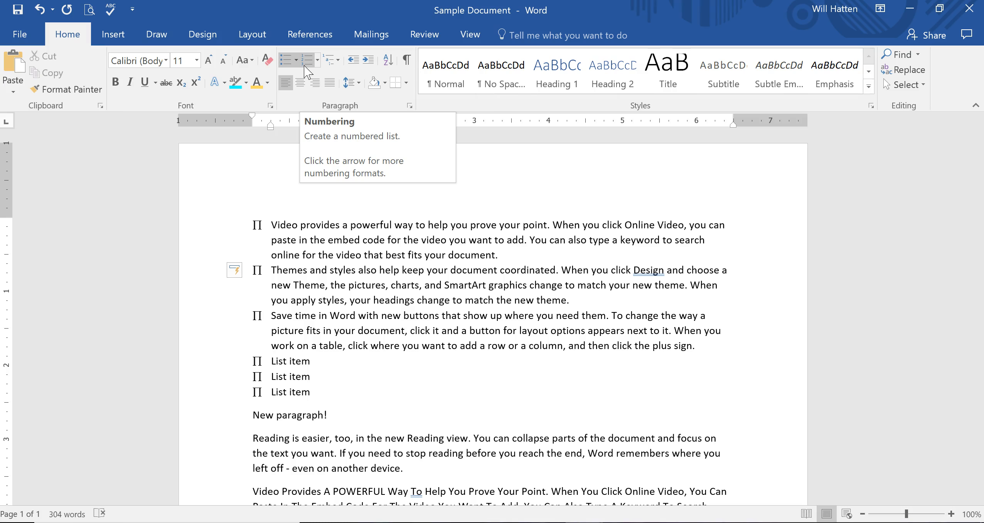
pyautogui.click(318, 62)
pyautogui.click(317, 62)
pyautogui.click(318, 62)
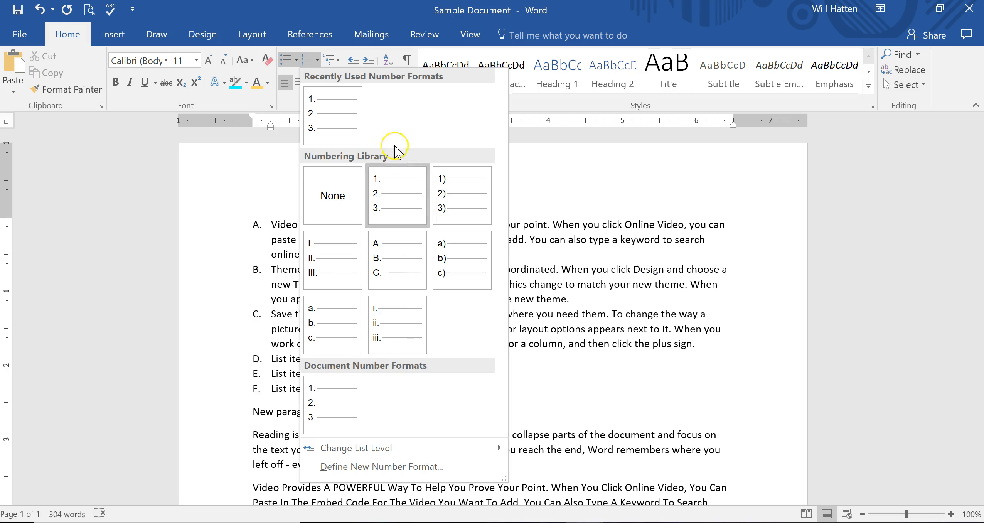
pyautogui.click(276, 182)
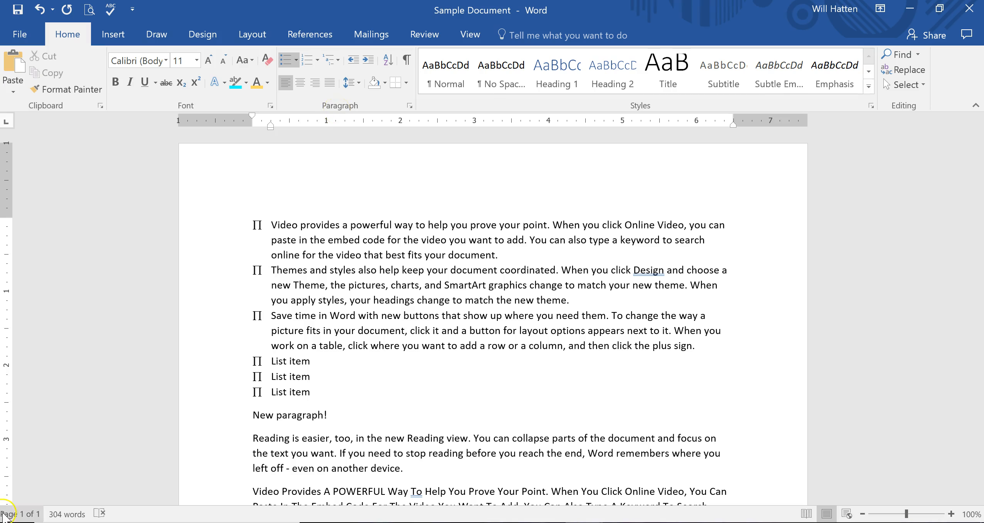
pyautogui.click(169, 383)
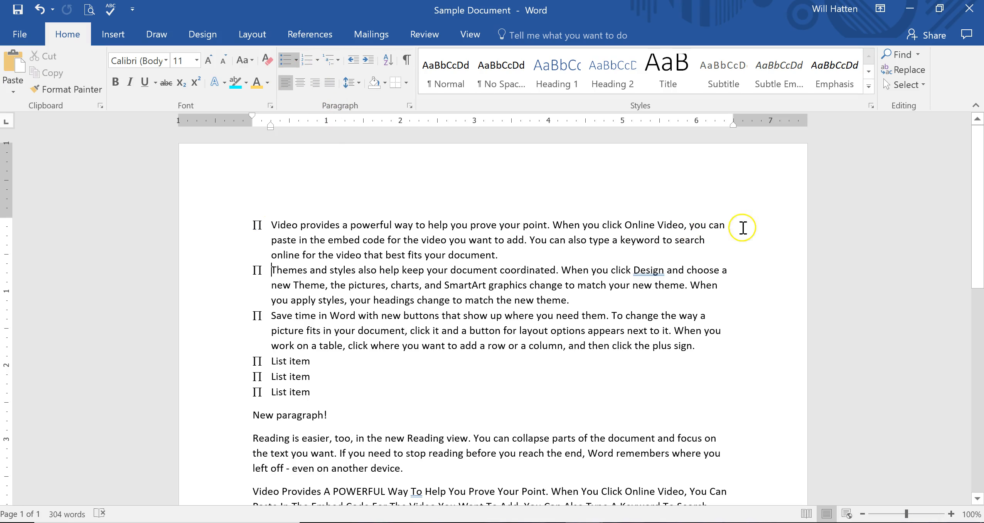
# - Right-align the last three paragraphs, from "Reading is easier" to the end of the document
pyautogui.scroll(-3, 398, 194)
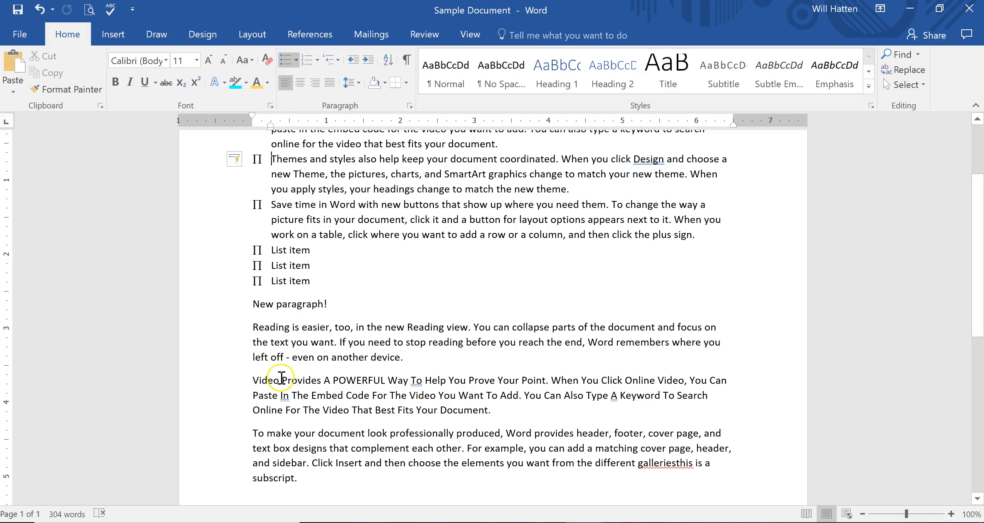
pyautogui.click(245, 304)
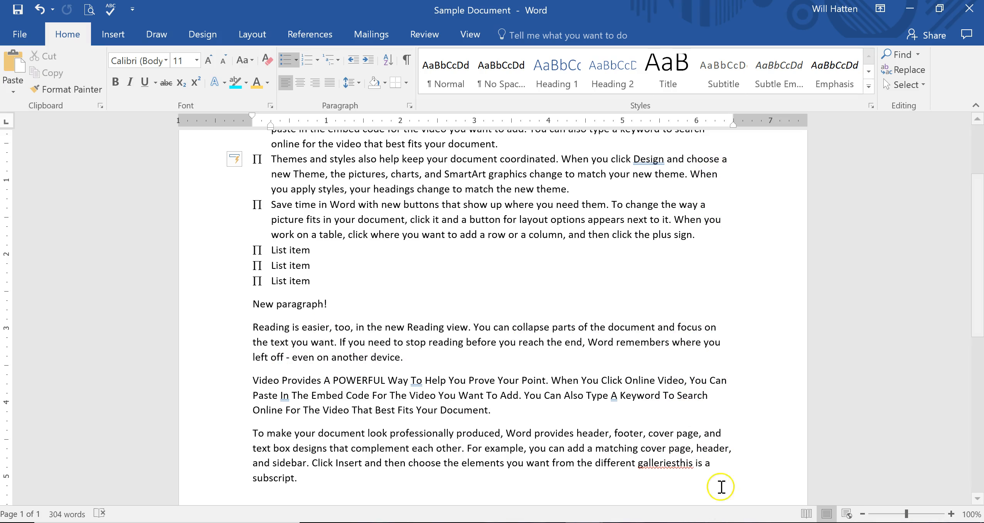
pyautogui.moveTo(433, 476); pyautogui.dragTo(245, 326)
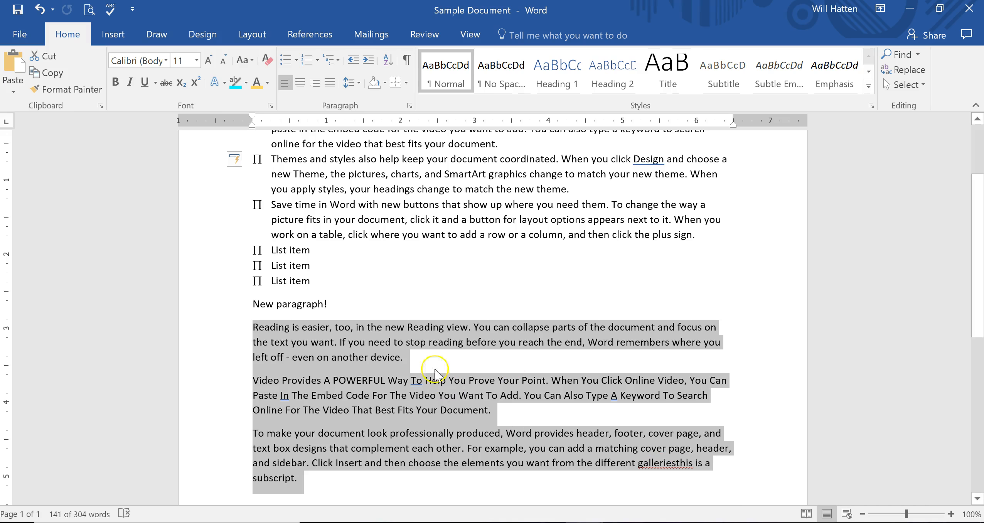
pyautogui.click(315, 82)
pyautogui.click(756, 403)
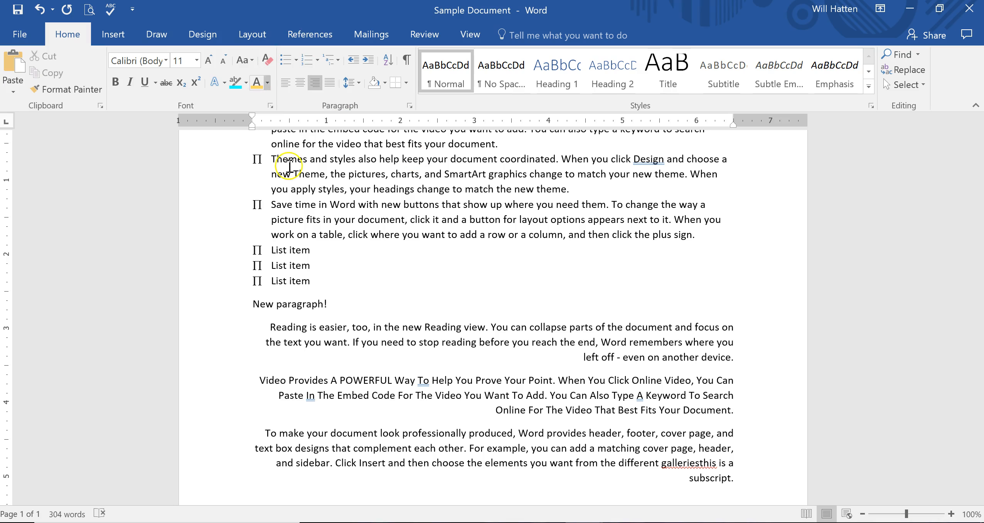
# - Center the last three paragraphs, starting with "Reading is easier"
pyautogui.moveTo(740, 482); pyautogui.dragTo(239, 328)
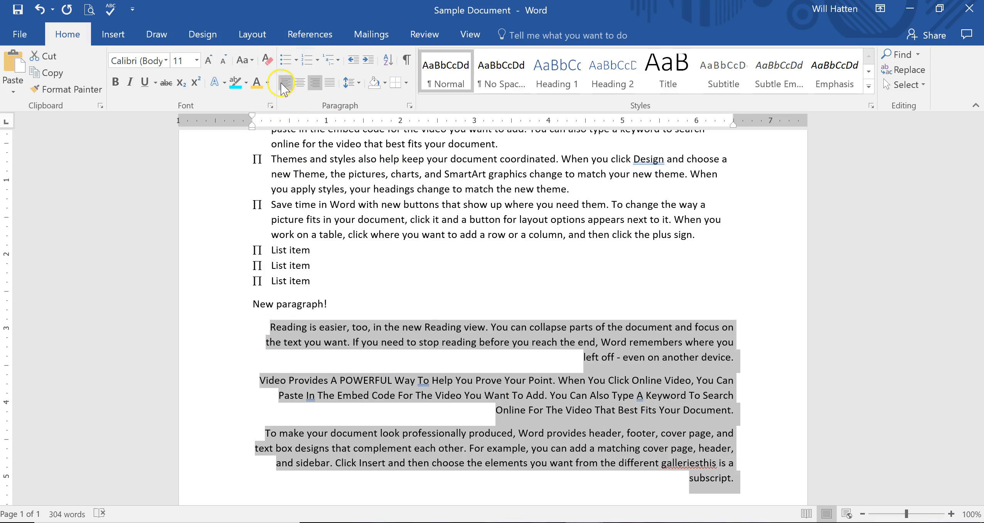
pyautogui.click(299, 82)
pyautogui.click(759, 363)
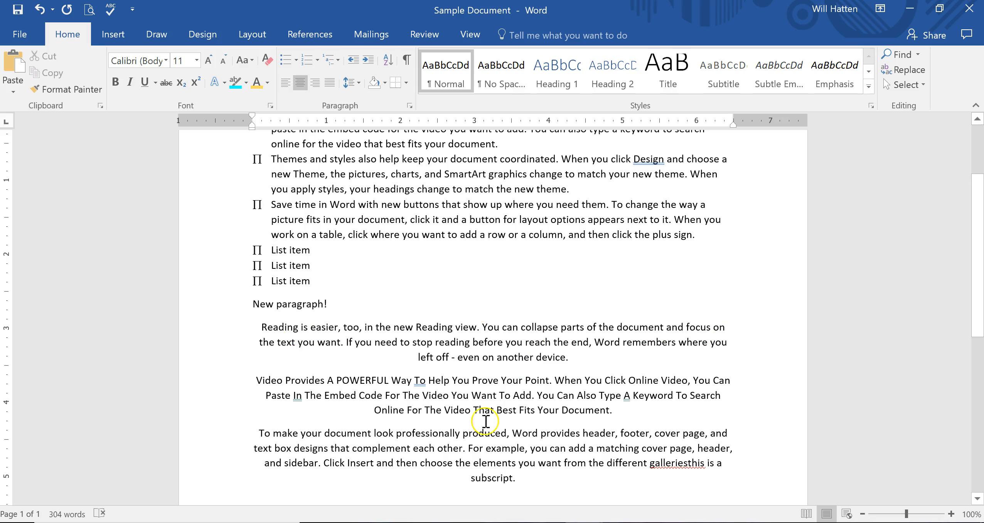
# - Justify the last three paragraphs, starting with "Reading is easier"
pyautogui.moveTo(523, 479); pyautogui.dragTo(463, 480)
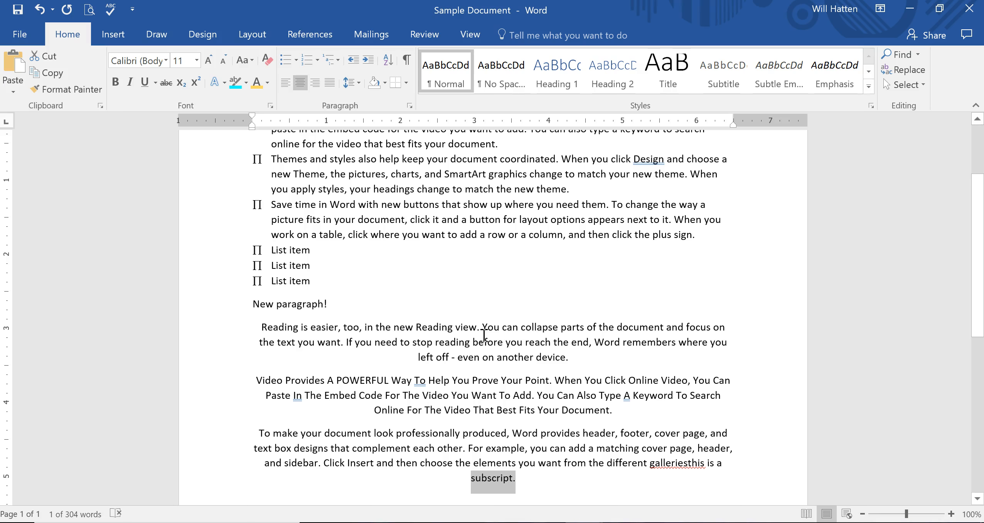
pyautogui.moveTo(537, 481); pyautogui.dragTo(258, 327)
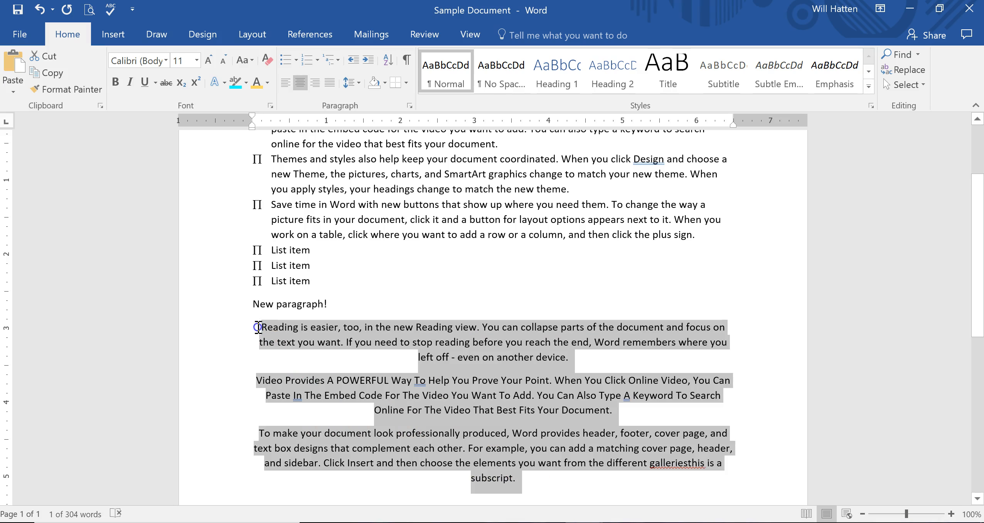
pyautogui.click(332, 80)
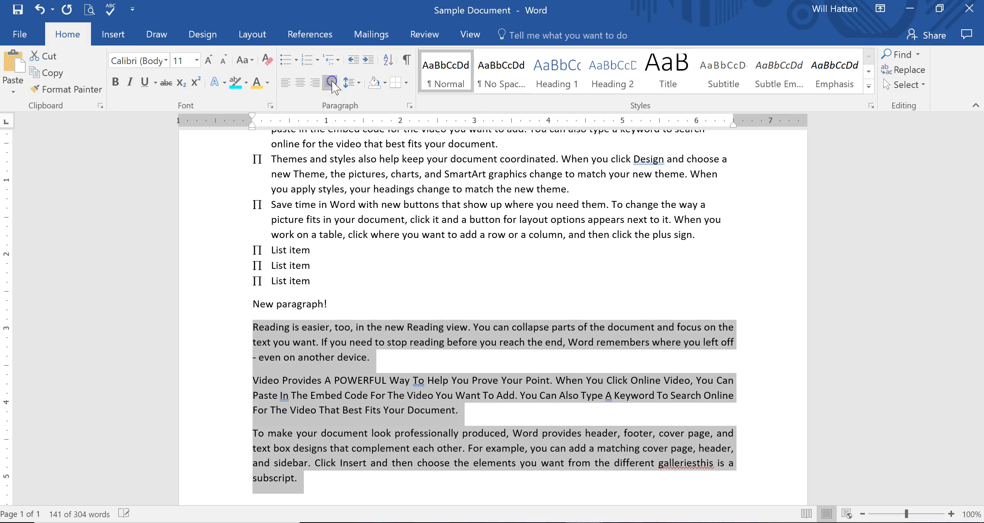
pyautogui.click(771, 361)
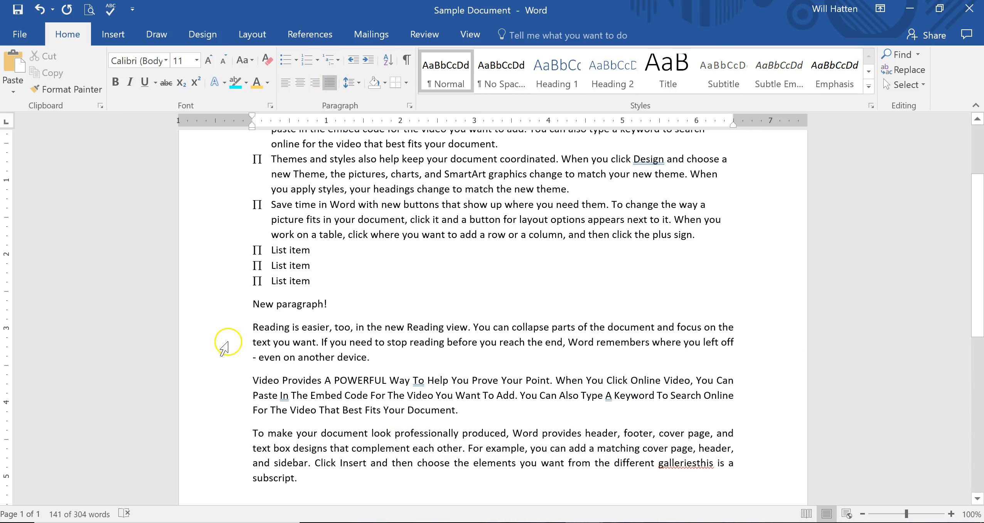
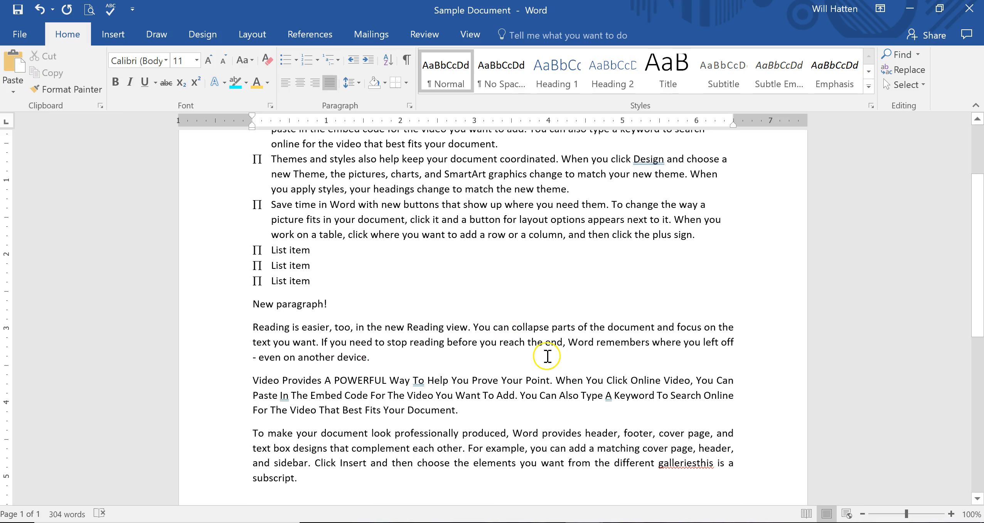
# - Set the line spacing of the last three paragraphs, starting with "Reading is easier", to 2.0
pyautogui.moveTo(345, 485); pyautogui.dragTo(251, 323)
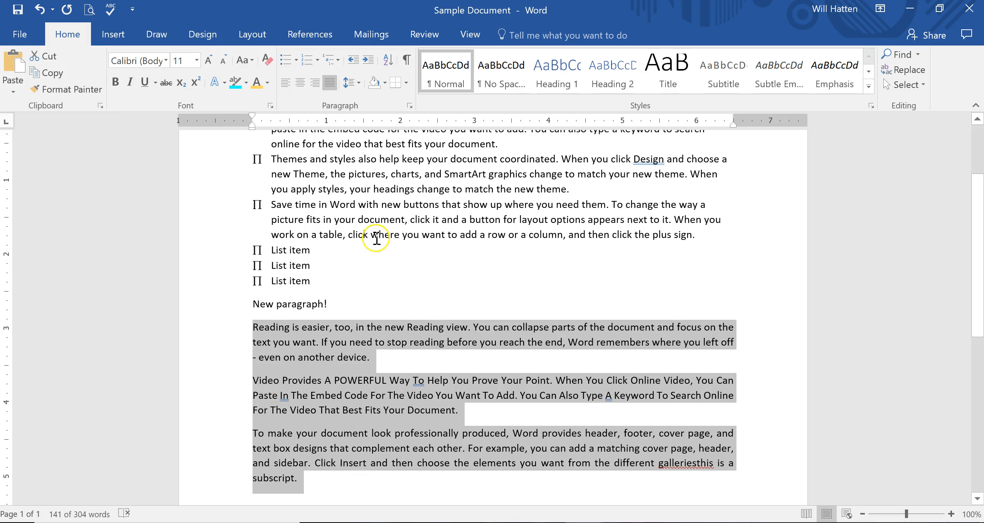
pyautogui.click(351, 82)
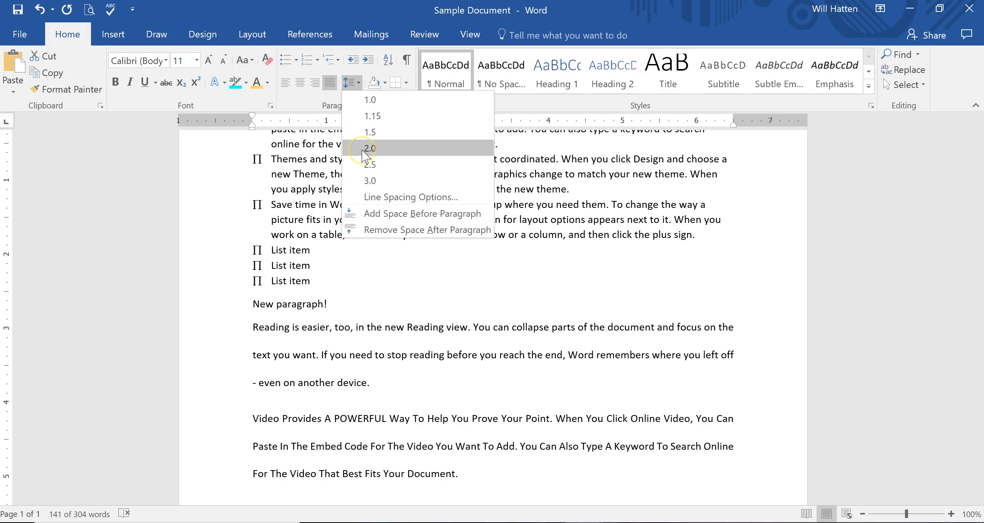
pyautogui.click(367, 149)
pyautogui.scroll(-3, 378, 280)
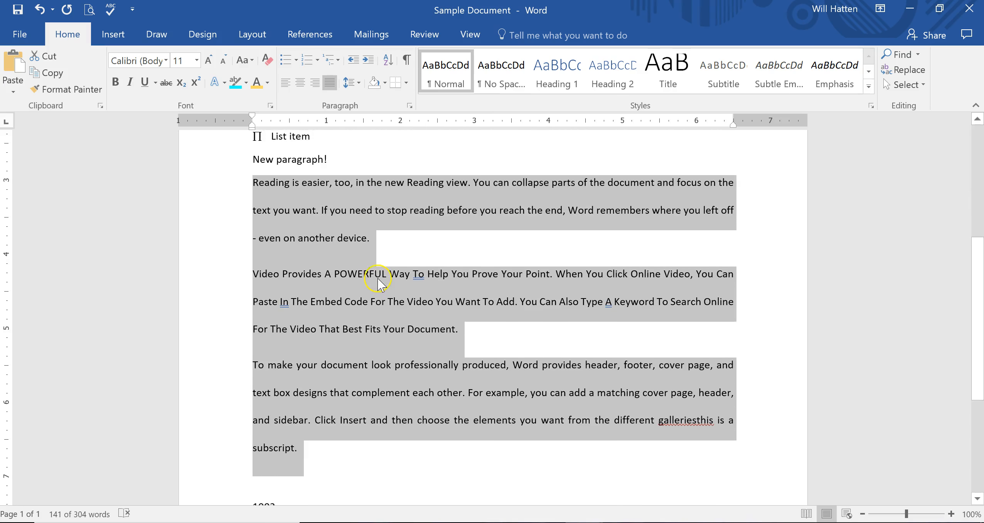
pyautogui.scroll(-2, 379, 279)
pyautogui.scroll(1, 325, 169)
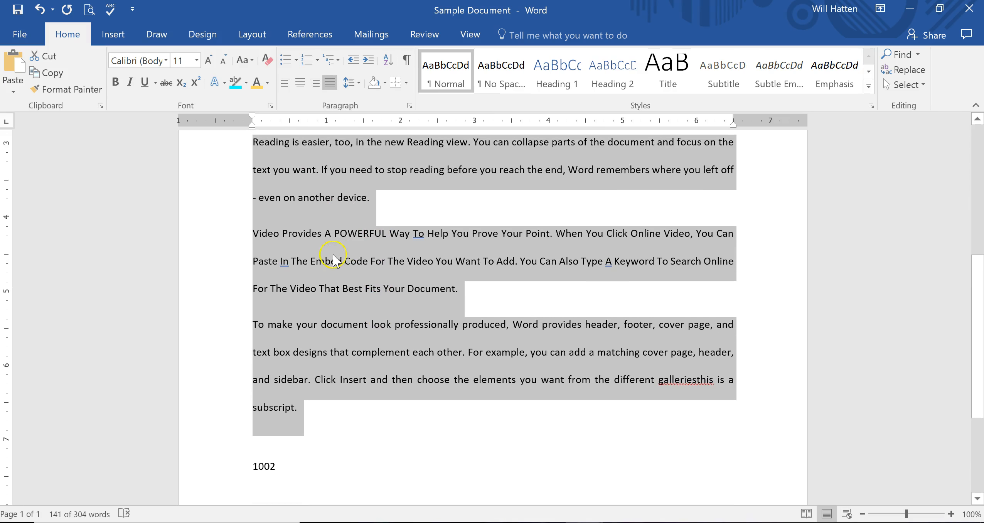
pyautogui.scroll(1, 331, 257)
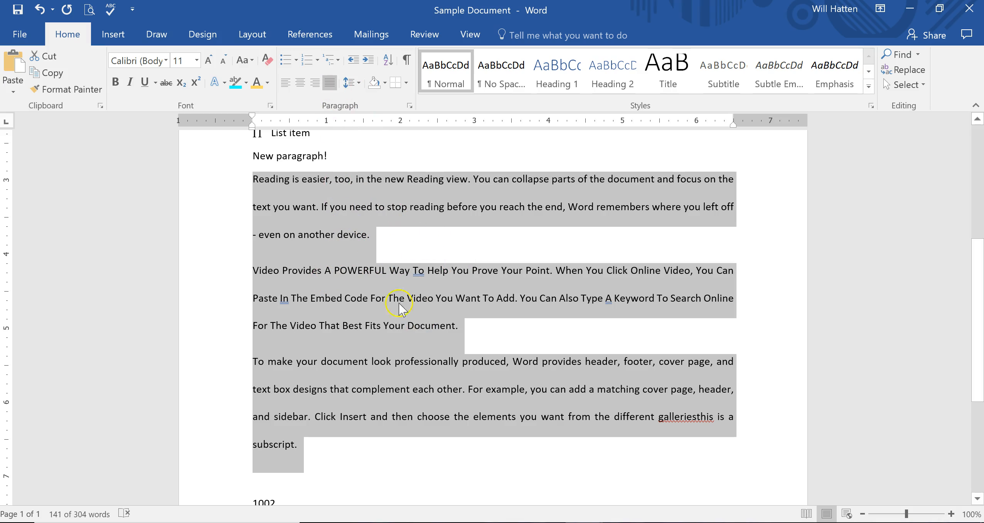
# - Try line spacings of 1.5 and 1.15 on the last three paragraphs
pyautogui.click(358, 84)
pyautogui.click(374, 133)
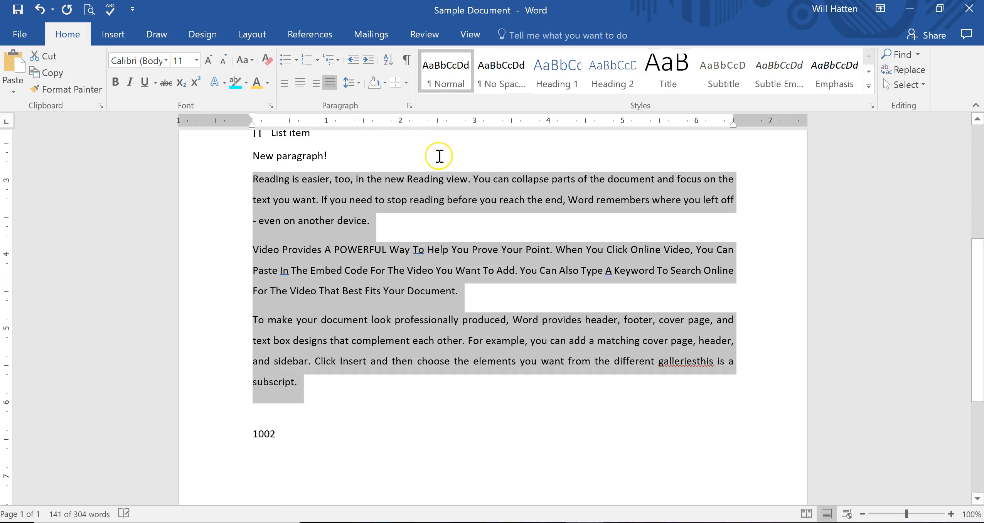
pyautogui.click(353, 82)
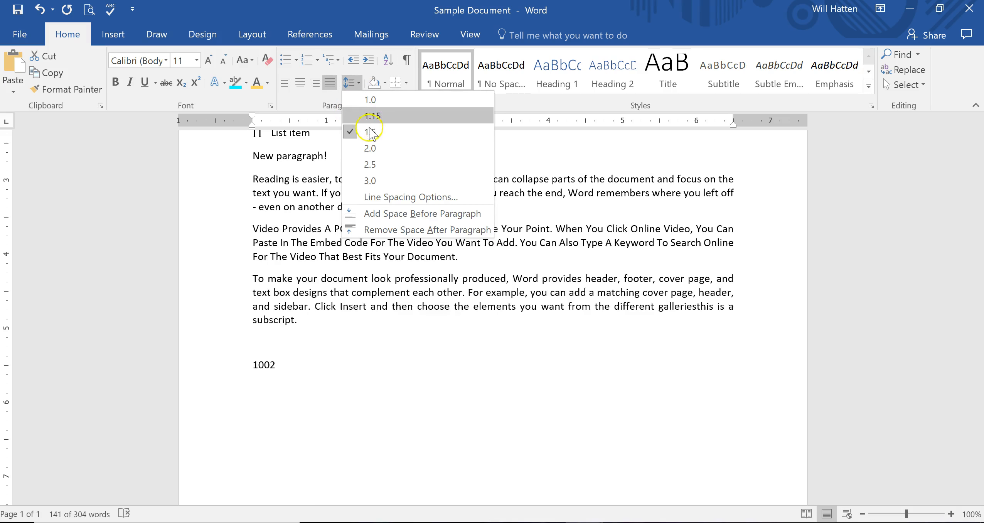
pyautogui.click(372, 116)
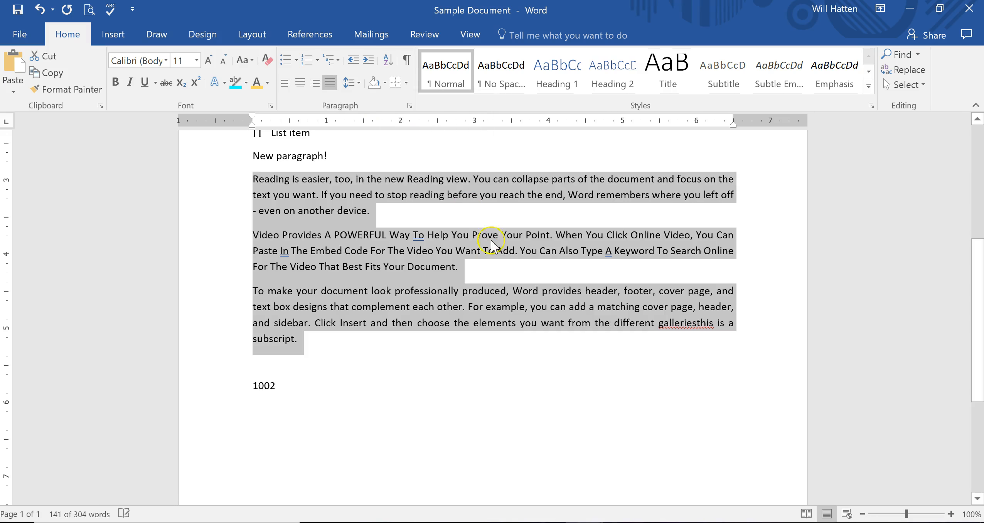
# - Set the line spacing of the last three paragraphs to 3.0
pyautogui.click(352, 82)
pyautogui.click(369, 181)
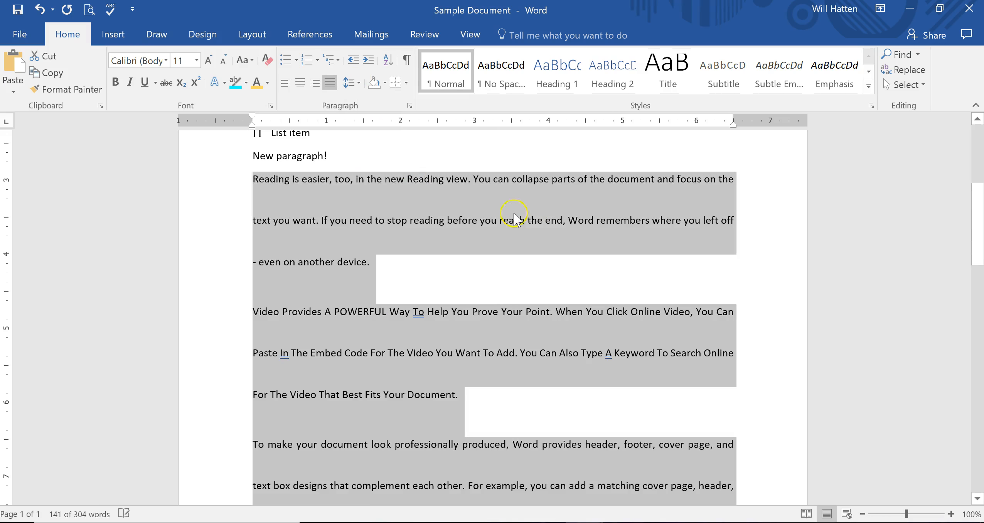
pyautogui.scroll(-5, 514, 211)
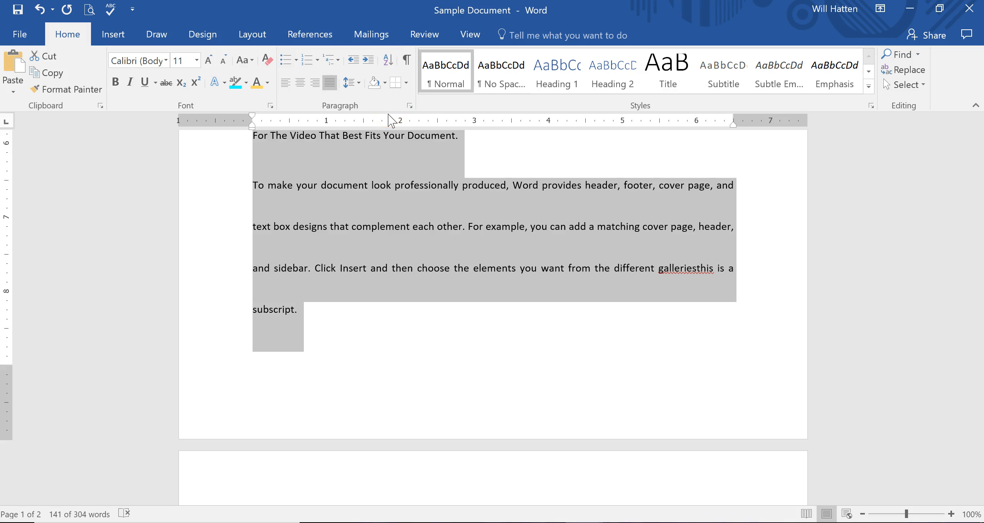
pyautogui.click(350, 82)
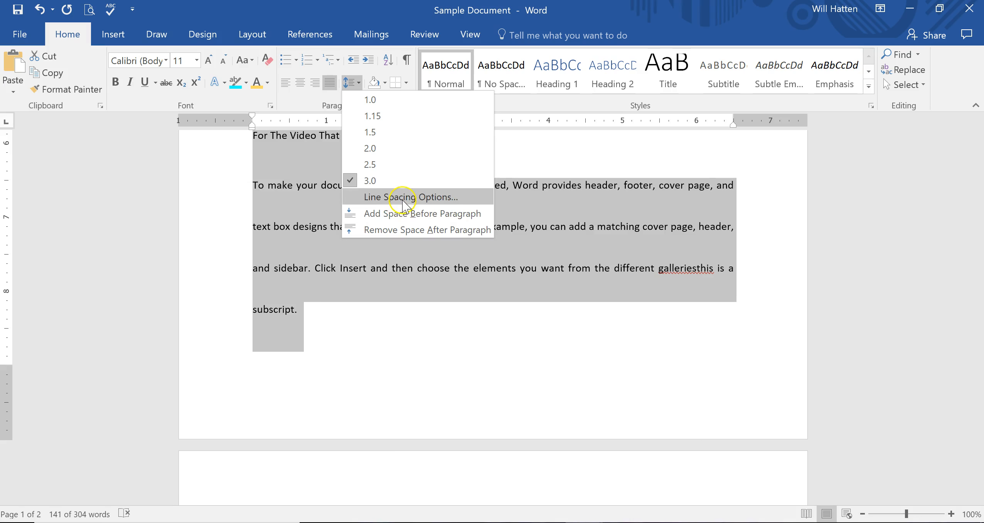
pyautogui.scroll(8, 586, 247)
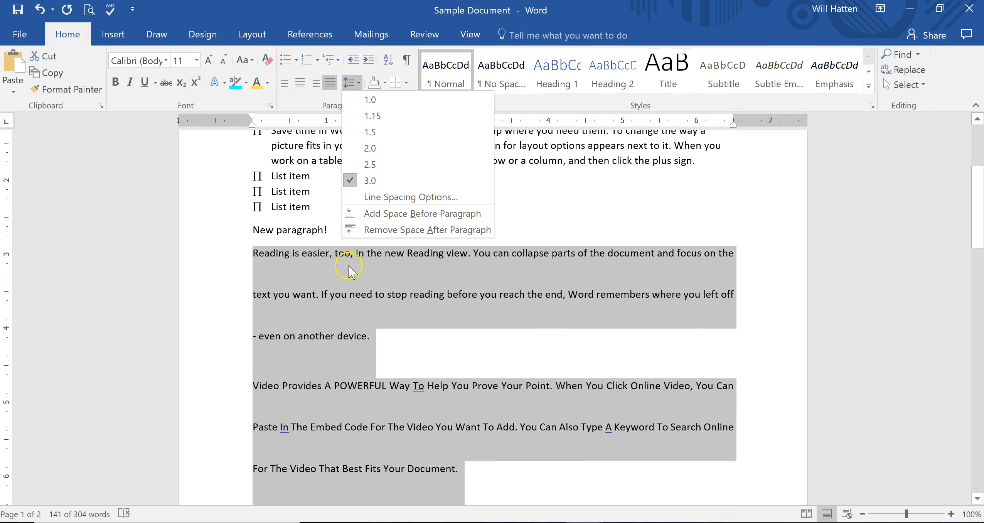
pyautogui.click(581, 200)
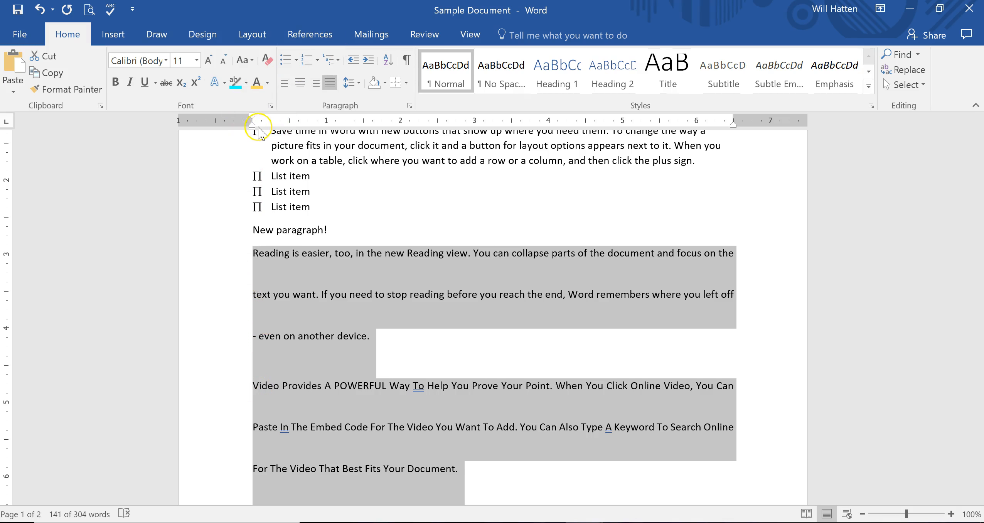
pyautogui.moveTo(256, 126)
pyautogui.mouseDown()
pyautogui.moveTo(357, 132)
pyautogui.moveTo(255, 131)
pyautogui.moveTo(254, 122)
pyautogui.mouseUp()
# - Increase the left indent of the last three paragraphs by four levels
pyautogui.click(369, 60)
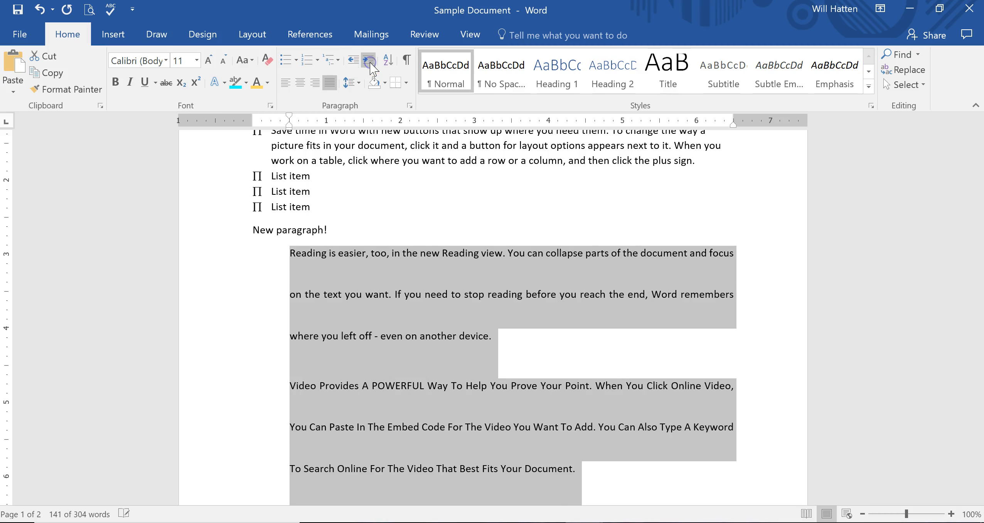
pyautogui.click(369, 60)
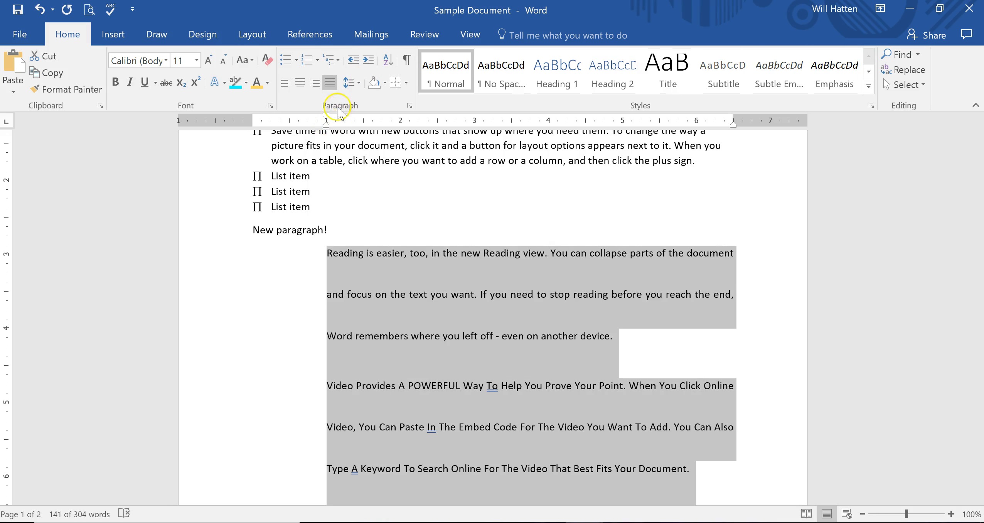
pyautogui.click(368, 60)
pyautogui.click(368, 60)
# - Decrease the indent of the last three paragraphs by four levels, back to the left margin
pyautogui.click(349, 61)
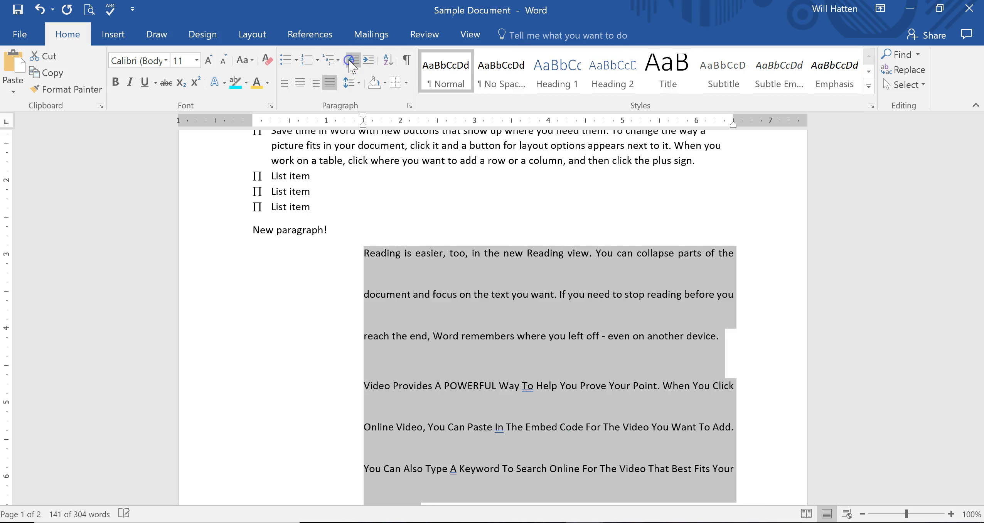
pyautogui.click(349, 60)
pyautogui.click(349, 61)
pyautogui.click(349, 61)
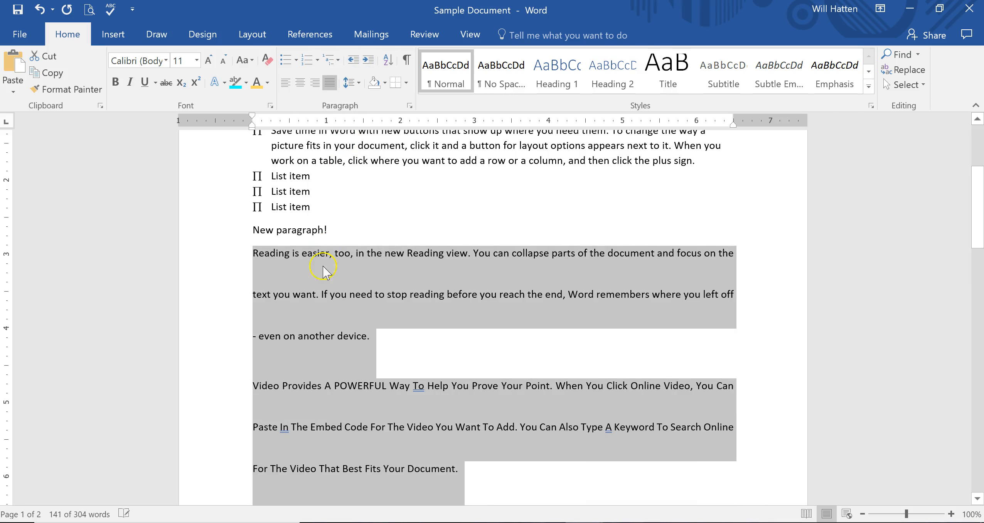
# - Indent only the "Reading is easier" paragraph by one level and return it to the left margin
pyautogui.scroll(-1, 319, 312)
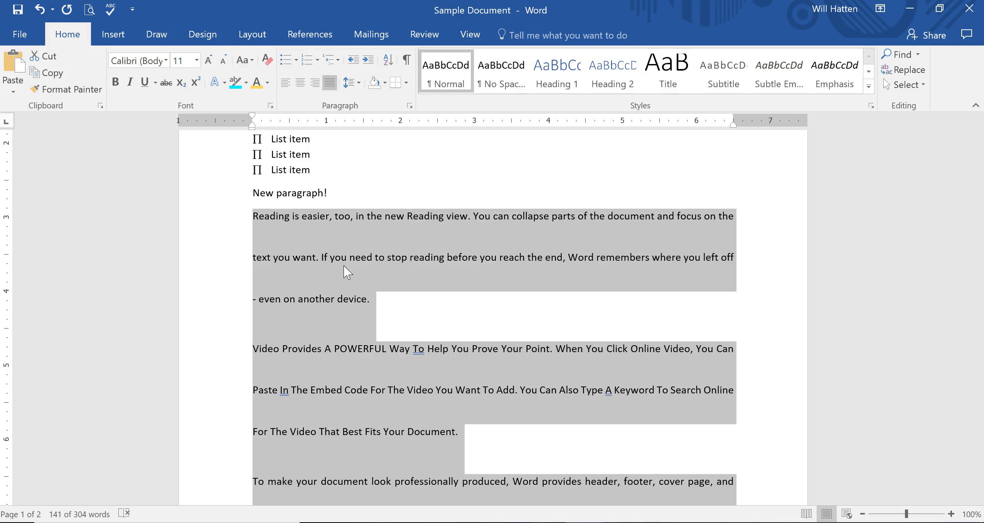
pyautogui.click(254, 217)
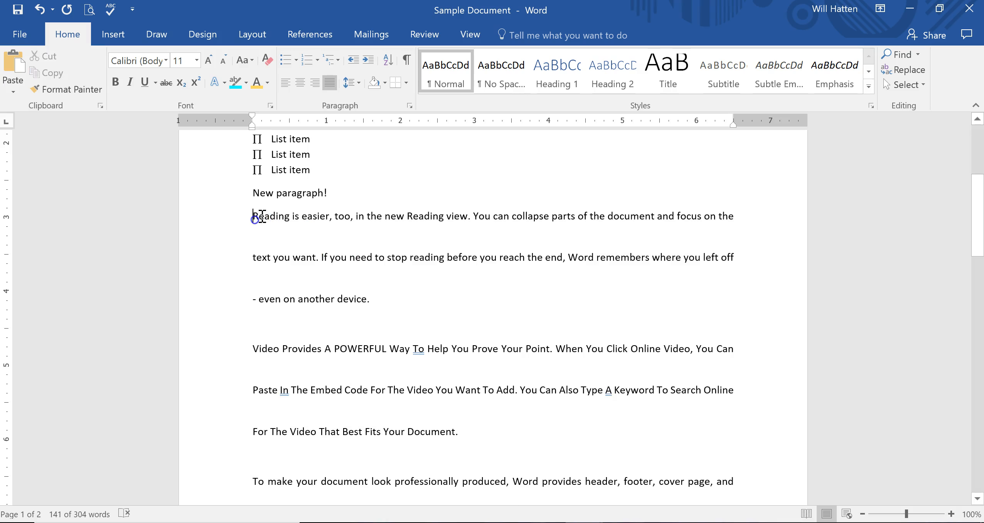
pyautogui.click(368, 59)
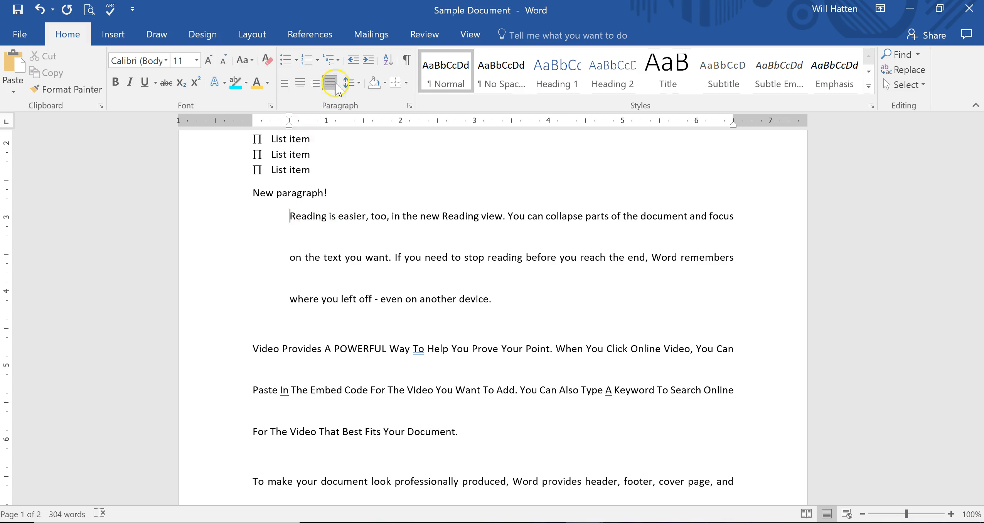
pyautogui.click(354, 60)
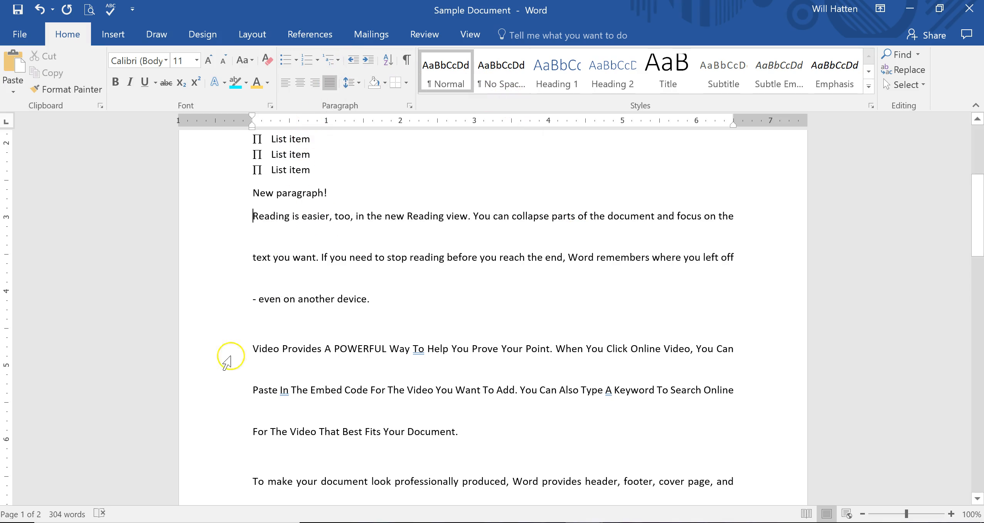
# - View the Sort Text settings for the document's paragraphs and close them without sorting
pyautogui.scroll(5, 493, 317)
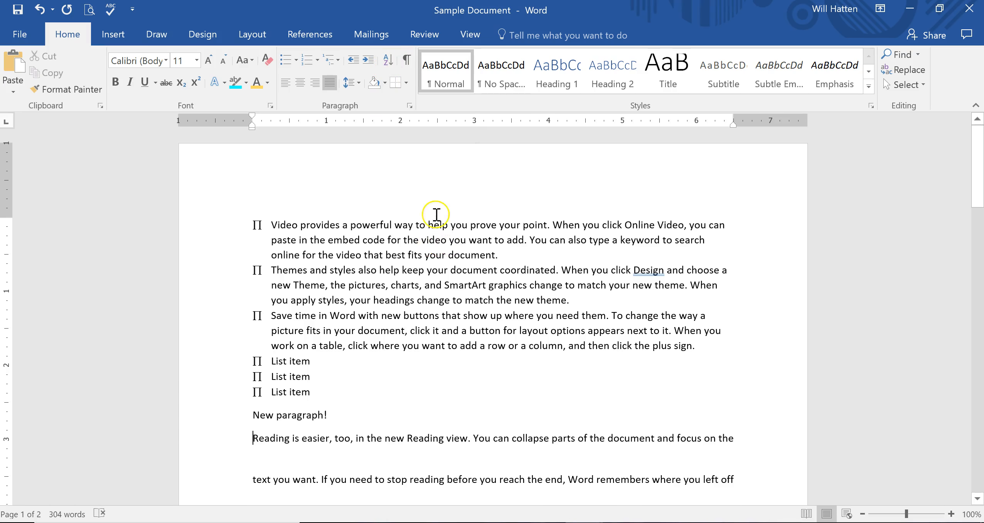
pyautogui.scroll(-7, 434, 228)
pyautogui.scroll(7, 435, 236)
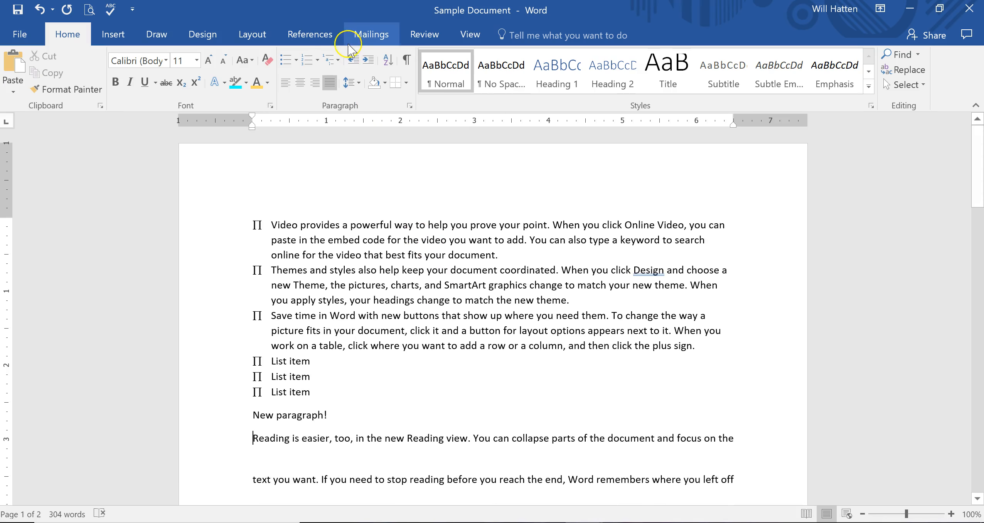
pyautogui.click(388, 60)
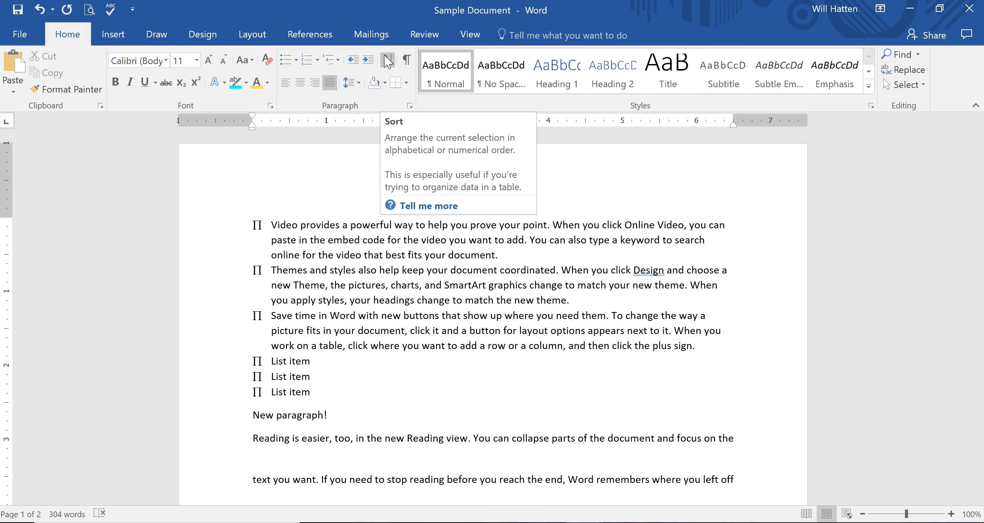
pyautogui.click(388, 60)
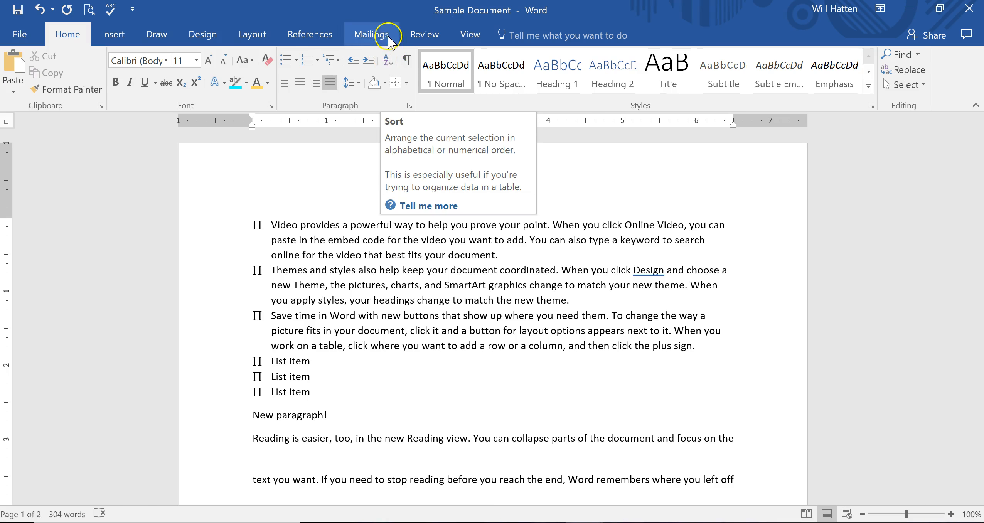
pyautogui.click(388, 61)
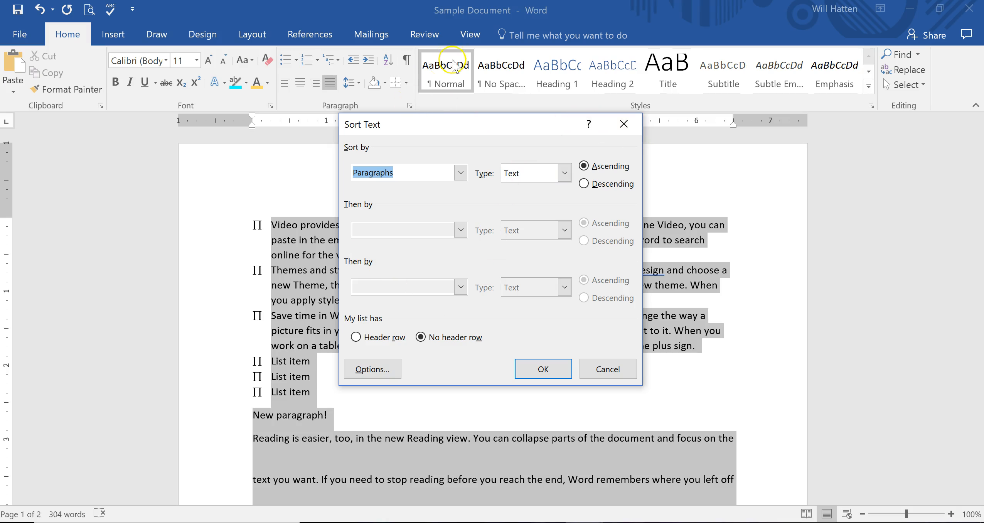
pyautogui.click(625, 124)
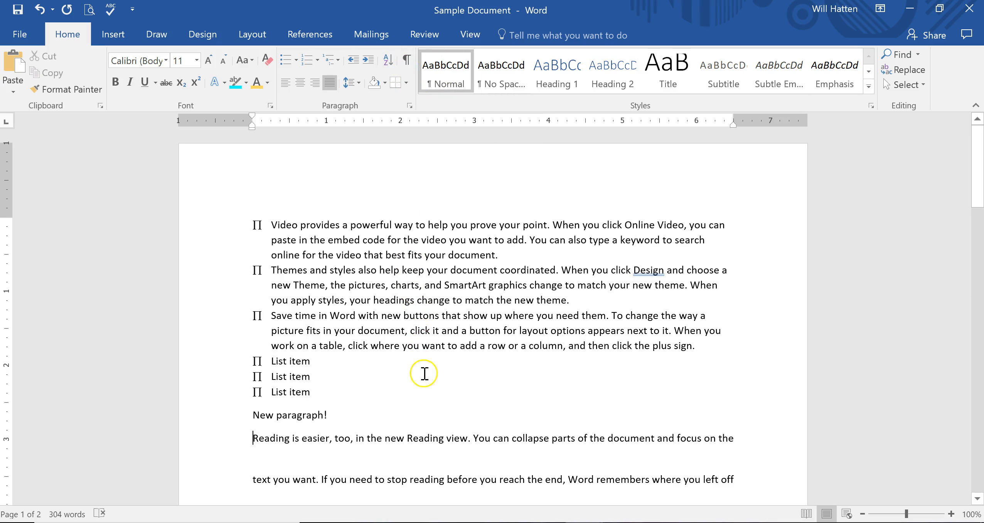
# - Turn on the display of paragraph marks and other hidden formatting symbols throughout the document
pyautogui.click(487, 372)
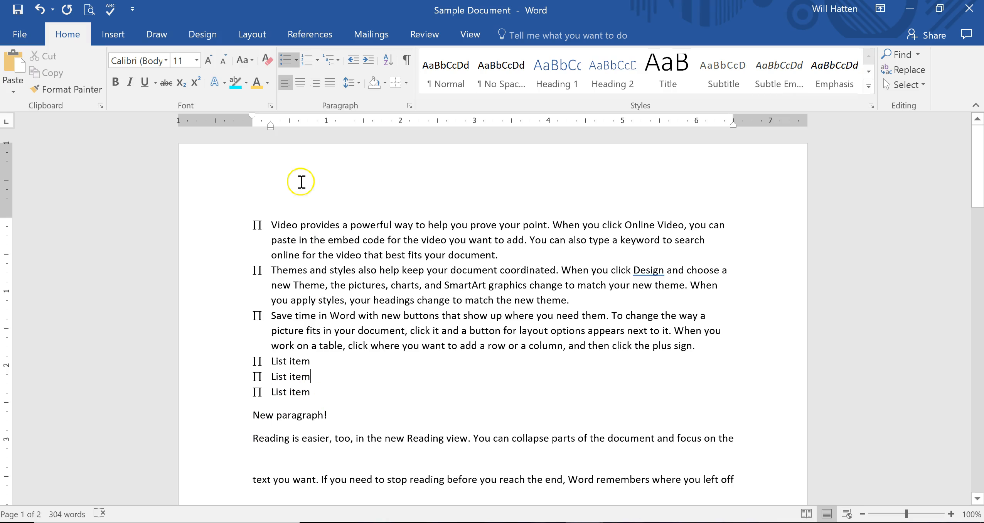
pyautogui.click(407, 60)
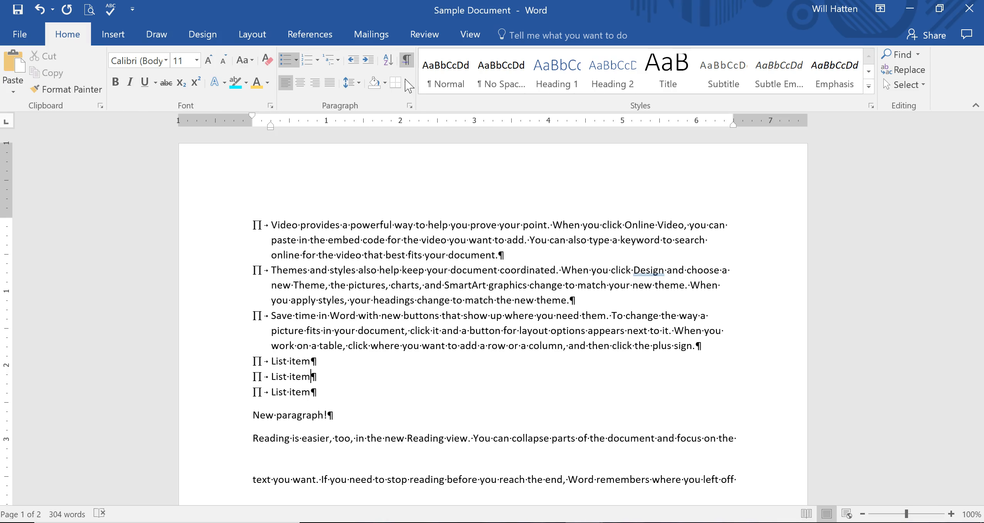
pyautogui.scroll(-5, 454, 313)
pyautogui.scroll(-7, 450, 301)
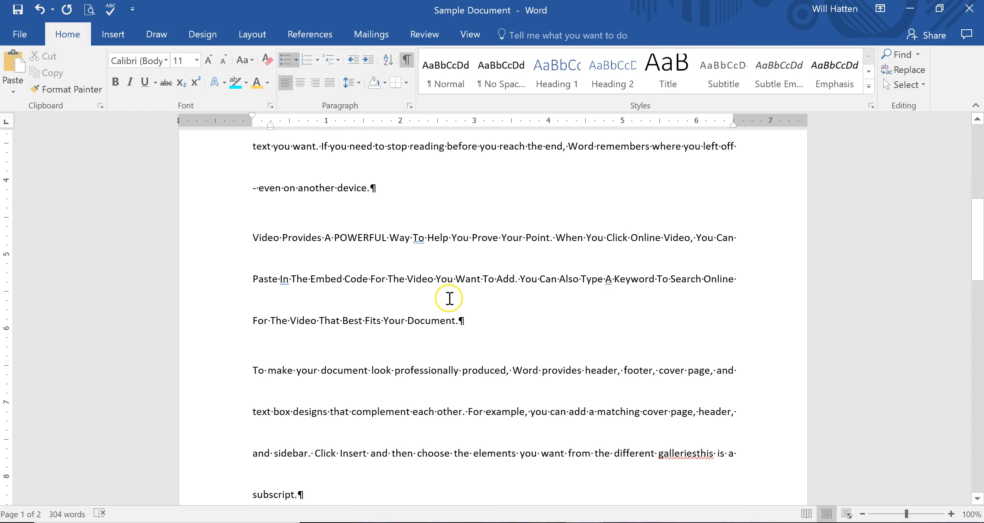
pyautogui.scroll(-1, 449, 297)
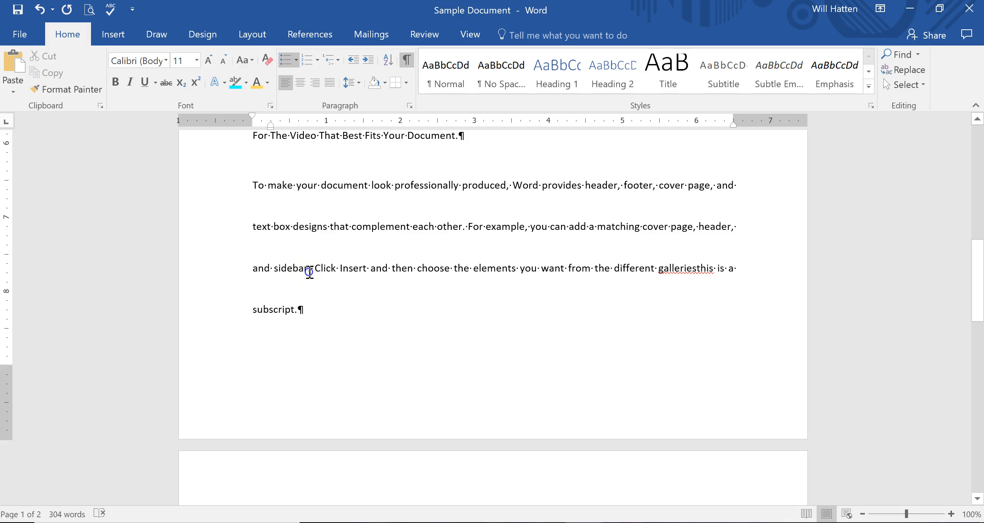
# - Examine the space marks after "sidebar." and the paragraph mark after "subscript." in the last paragraph, and return to the bulleted list
pyautogui.doubleClick(311, 274)
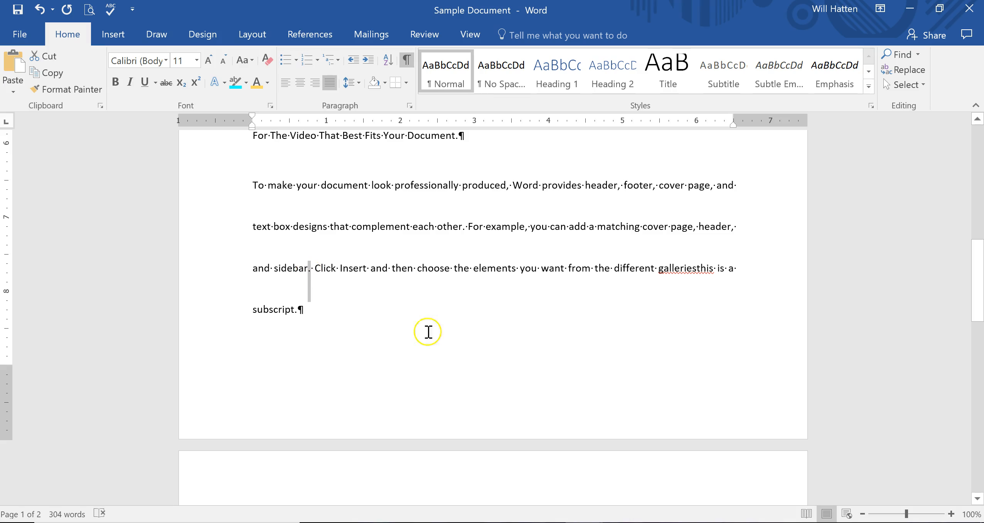
pyautogui.click(304, 310)
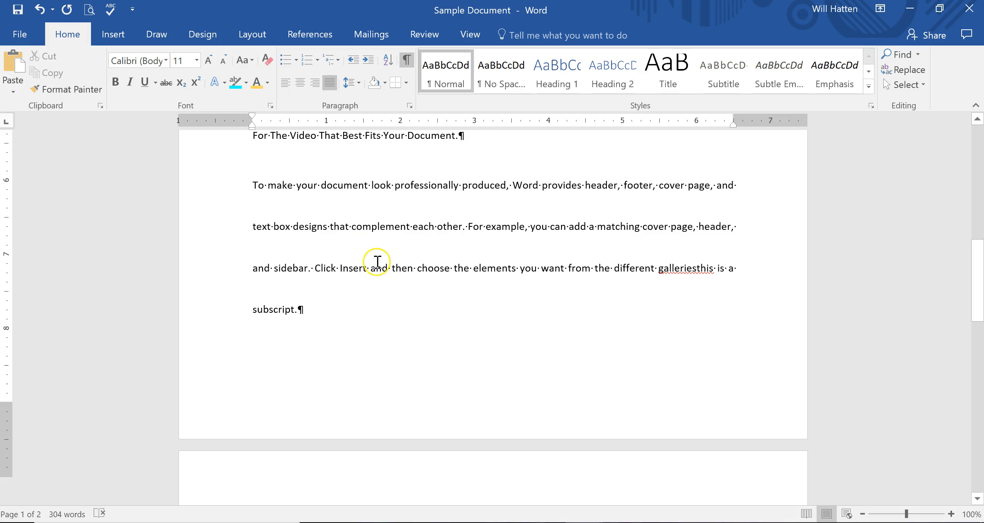
pyautogui.scroll(10, 352, 279)
pyautogui.scroll(2, 451, 264)
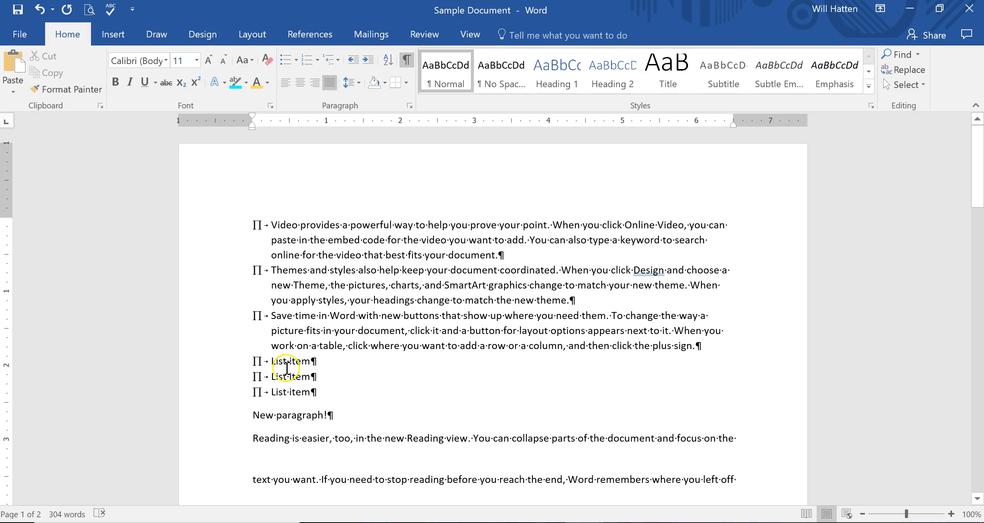
pyautogui.click(332, 269)
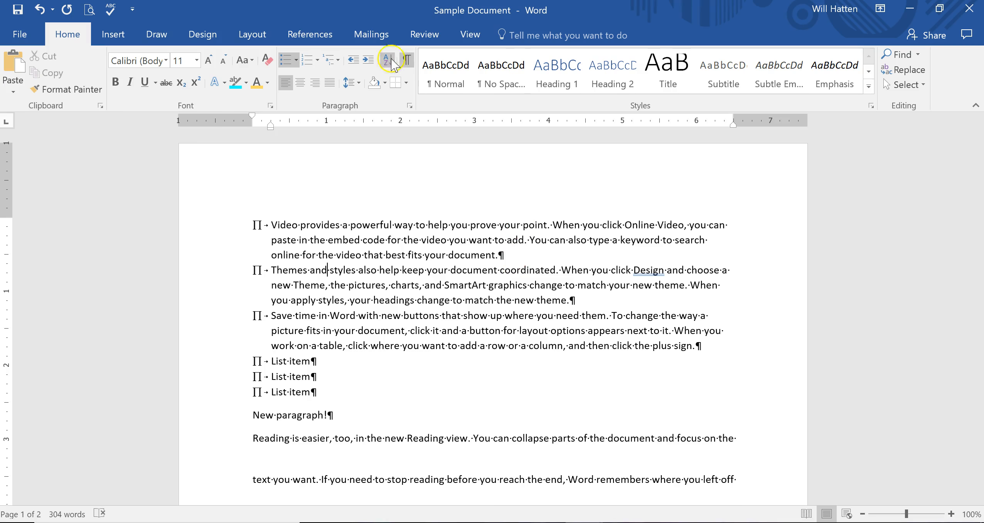
# - Hide the paragraph marks and other formatting symbols throughout the document
pyautogui.click(408, 59)
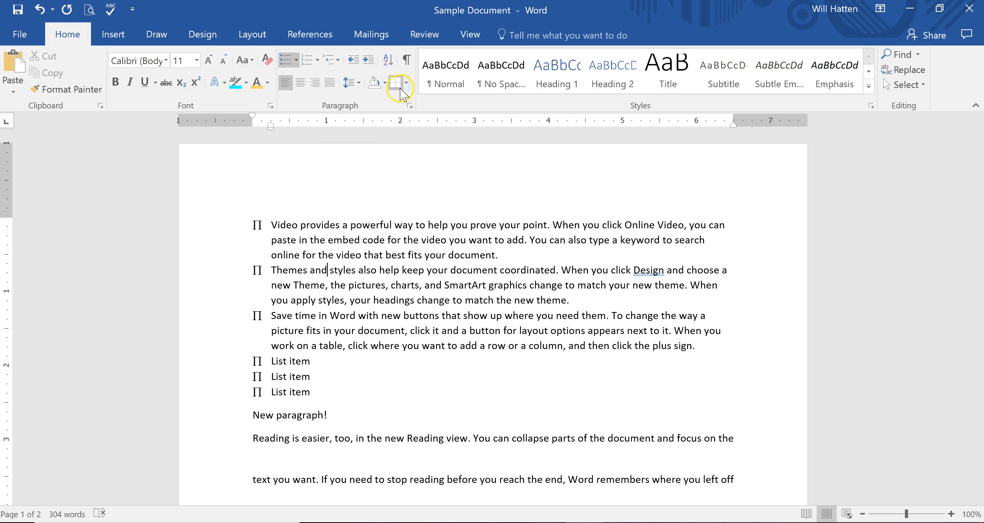
pyautogui.scroll(-3, 402, 94)
pyautogui.click(77, 36)
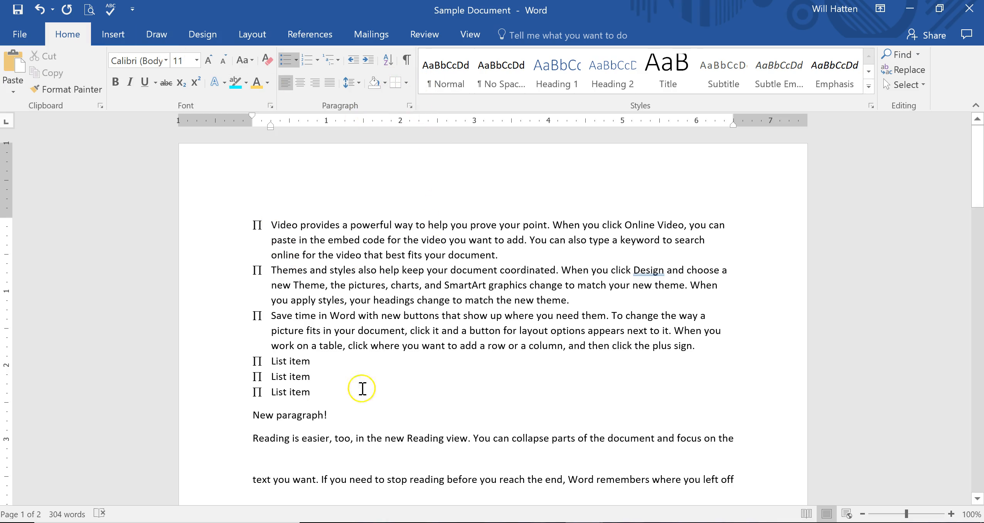
# - Apply All Borders to the "Reading is easier" paragraph and review the other available border options without changing them
pyautogui.moveTo(978, 153); pyautogui.dragTo(978, 201)
pyautogui.moveTo(380, 305); pyautogui.dragTo(263, 218)
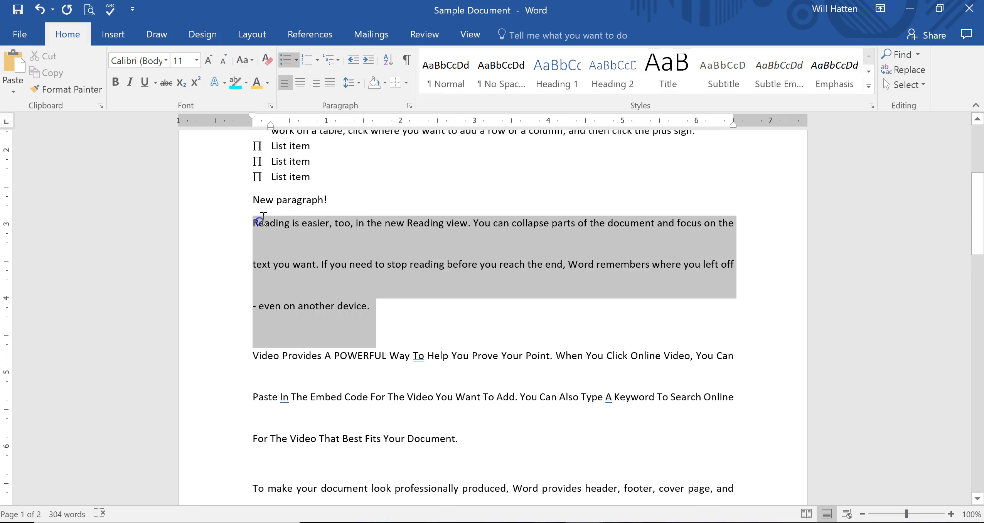
pyautogui.click(407, 89)
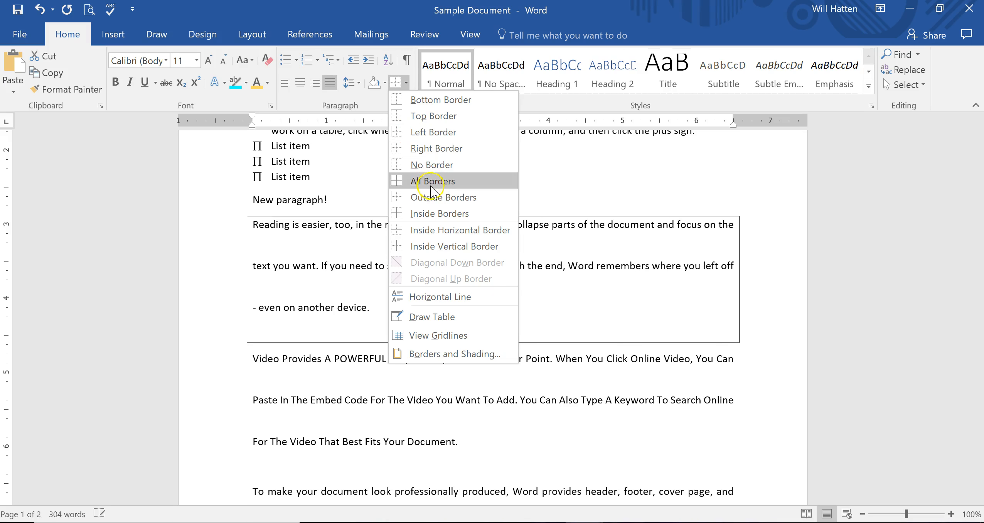
pyautogui.click(432, 187)
pyautogui.click(603, 396)
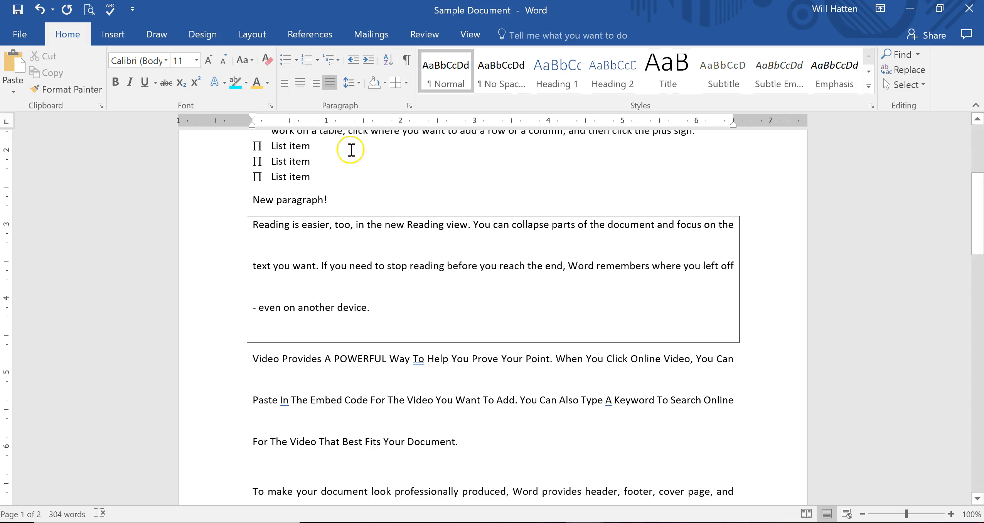
pyautogui.click(407, 82)
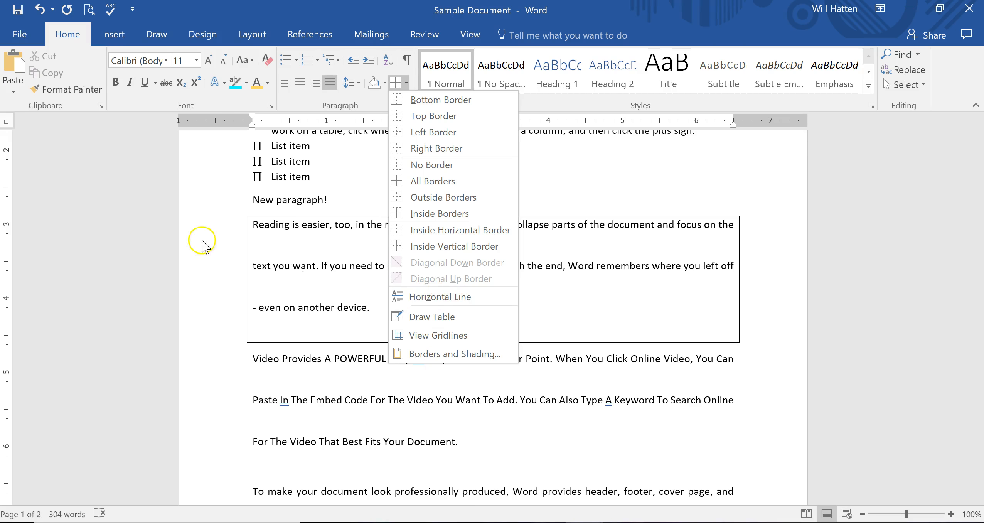
pyautogui.click(179, 214)
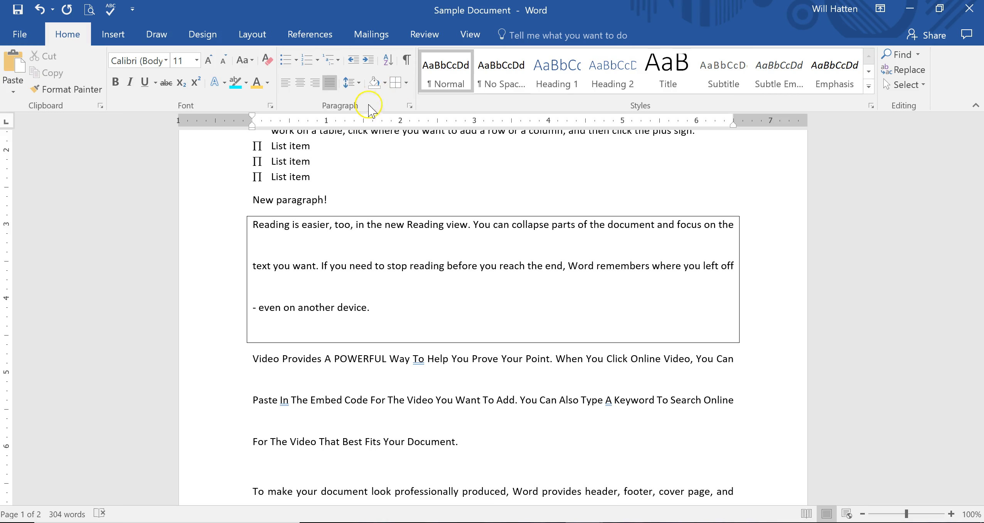
# - Shade the bordered "Reading is easier" paragraph with the gold theme color
pyautogui.moveTo(412, 323)
pyautogui.mouseDown()
pyautogui.moveTo(293, 266)
pyautogui.moveTo(254, 223)
pyautogui.mouseUp()
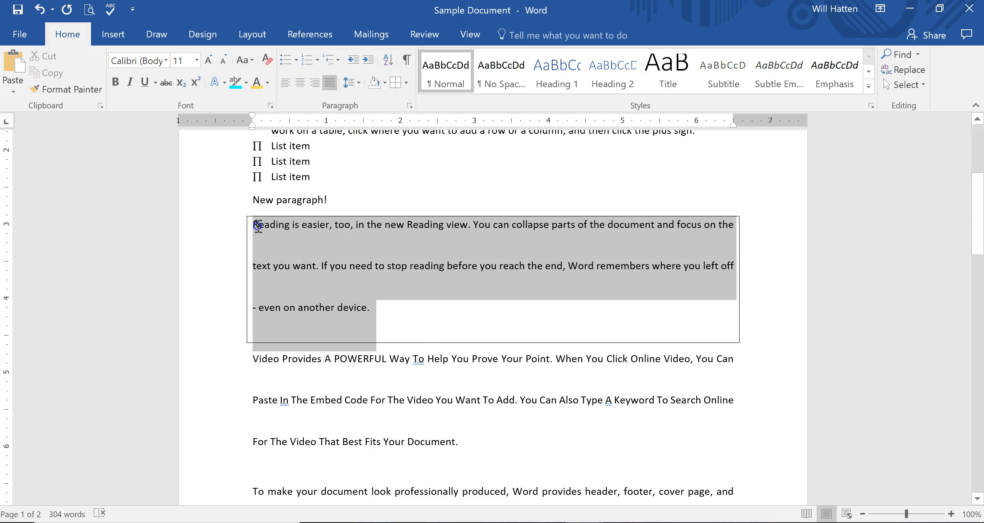
pyautogui.click(384, 79)
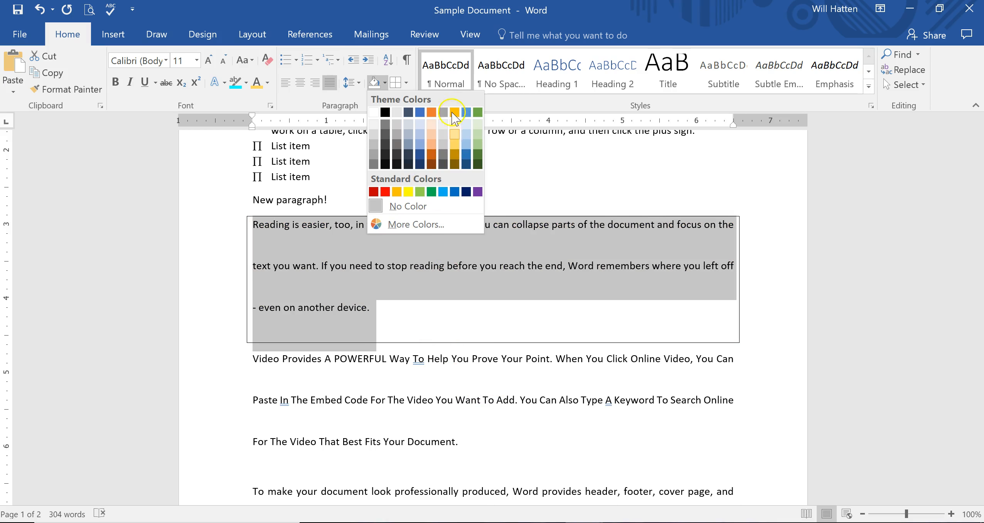
pyautogui.click(457, 111)
pyautogui.click(673, 403)
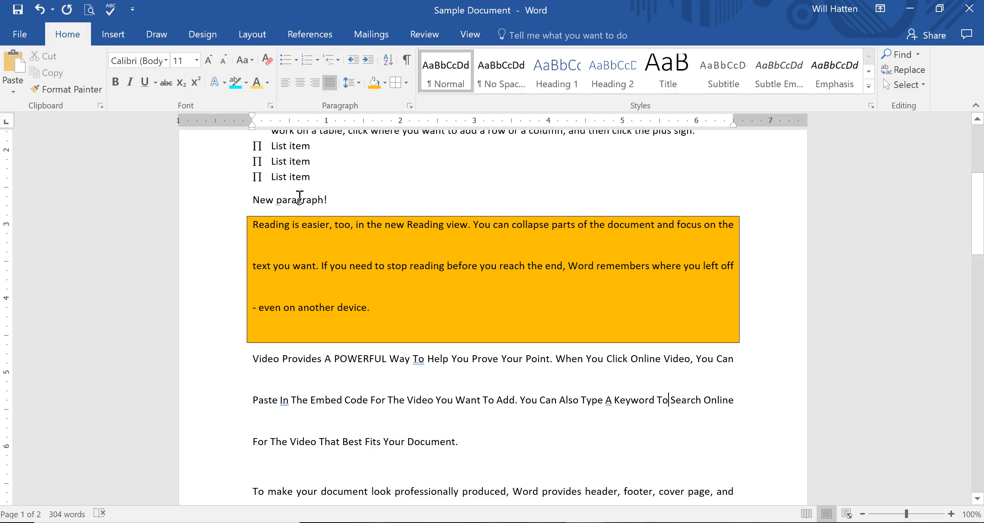
# - View the full Clipboard pane with its stored items and close it without pasting
pyautogui.click(310, 214)
pyautogui.click(101, 107)
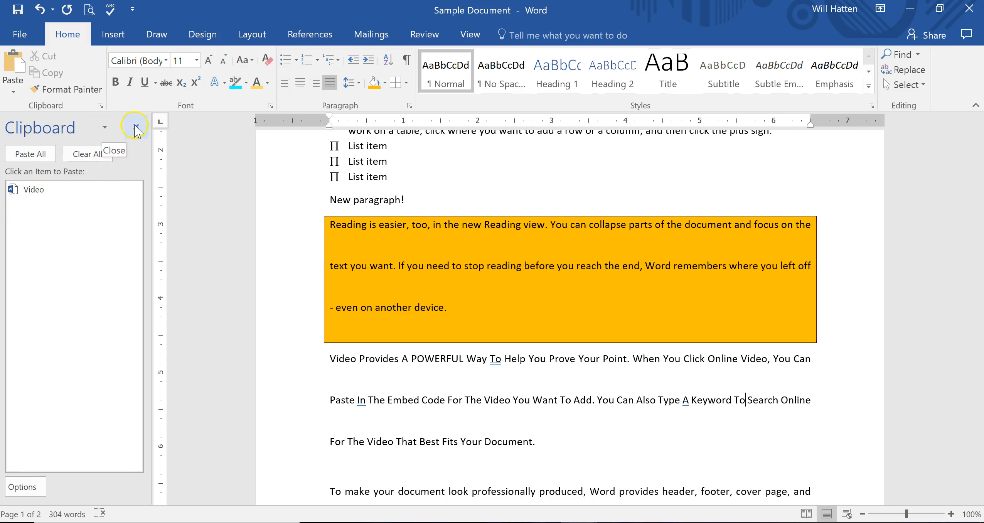
pyautogui.click(136, 127)
# - View the Font dialog's basic and Advanced character spacing settings and close it without changes
pyautogui.click(270, 106)
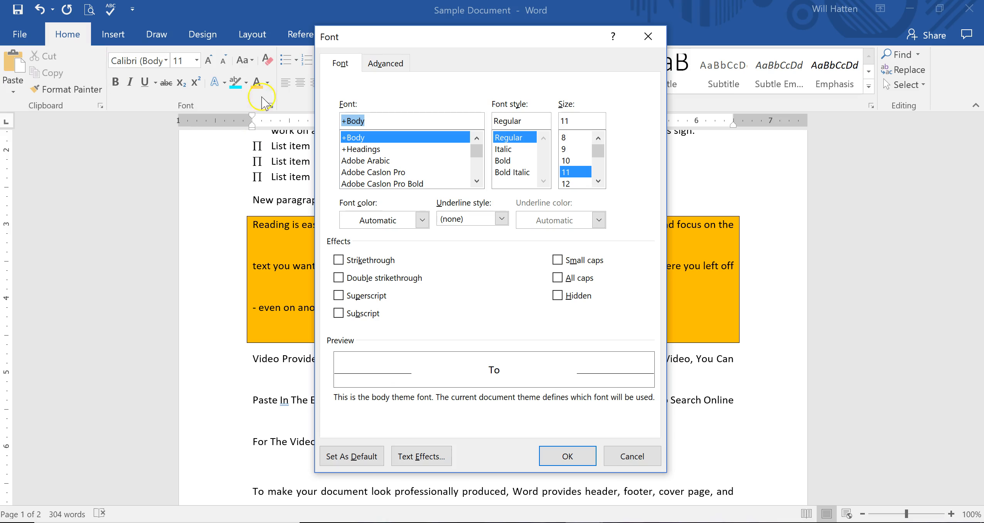
pyautogui.click(379, 70)
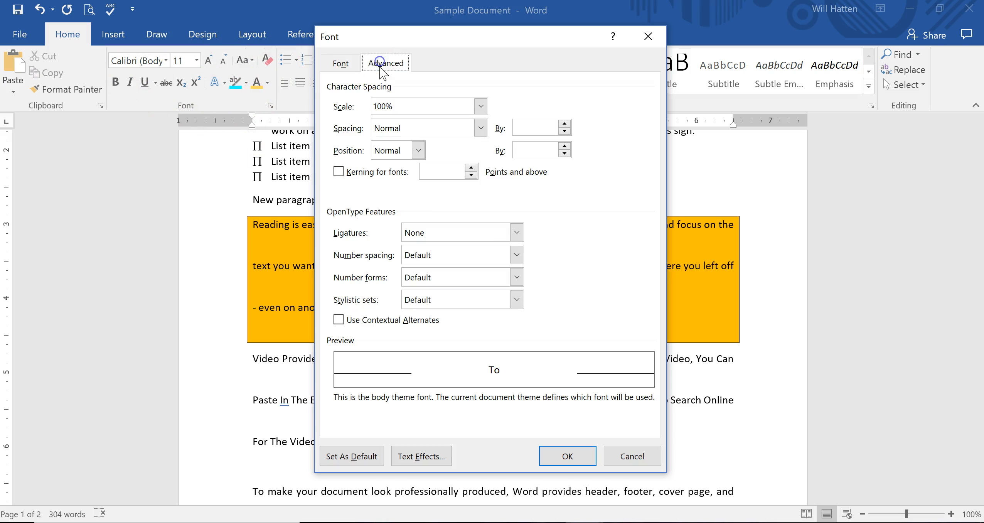
pyautogui.click(647, 38)
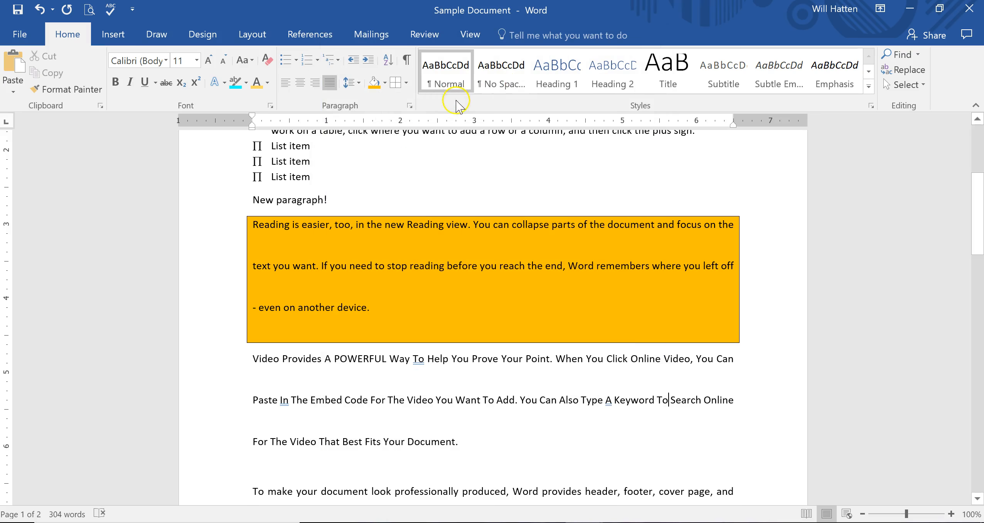
# - Open the full paragraph settings for the "Video Provides A POWERFUL Way" paragraph
pyautogui.click(410, 105)
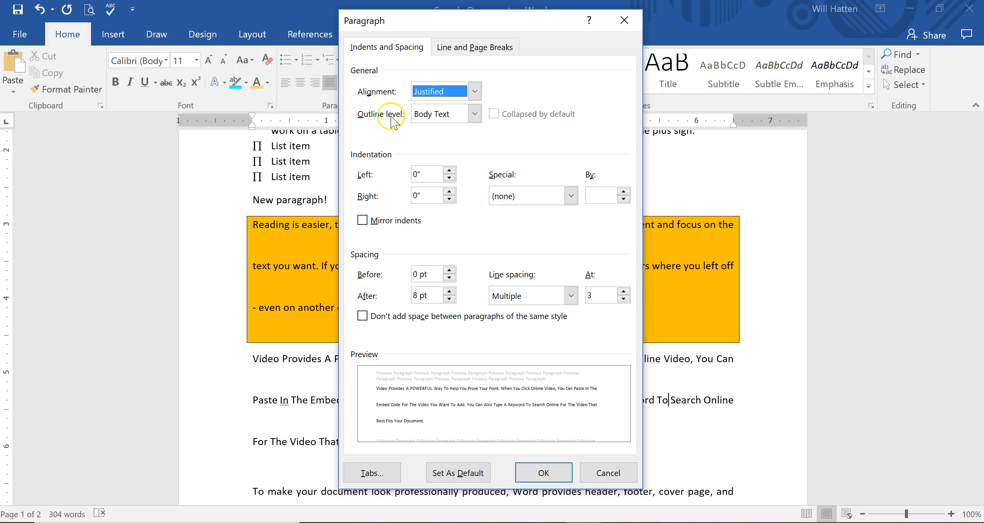
pyautogui.click(297, 149)
pyautogui.click(208, 157)
pyautogui.click(170, 51)
pyautogui.click(207, 159)
pyautogui.click(100, 70)
pyautogui.click(85, 107)
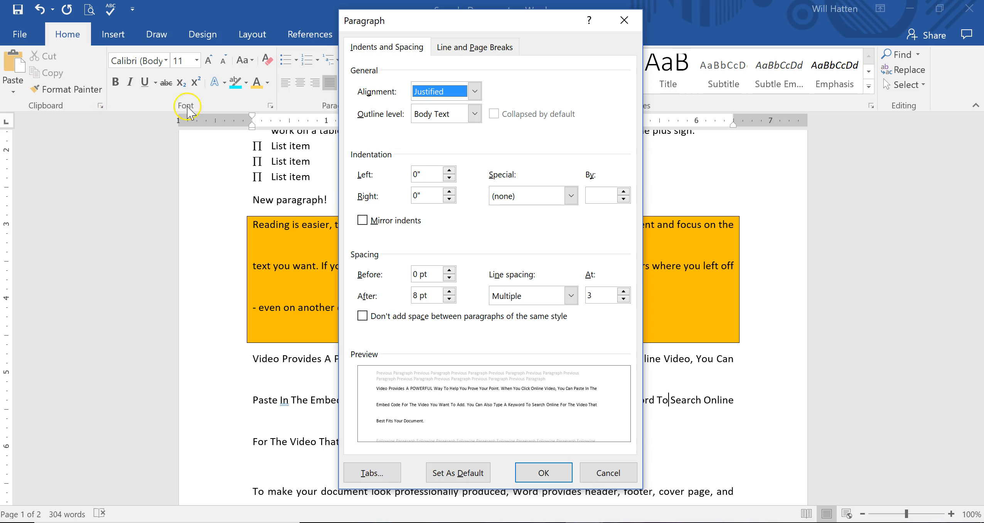